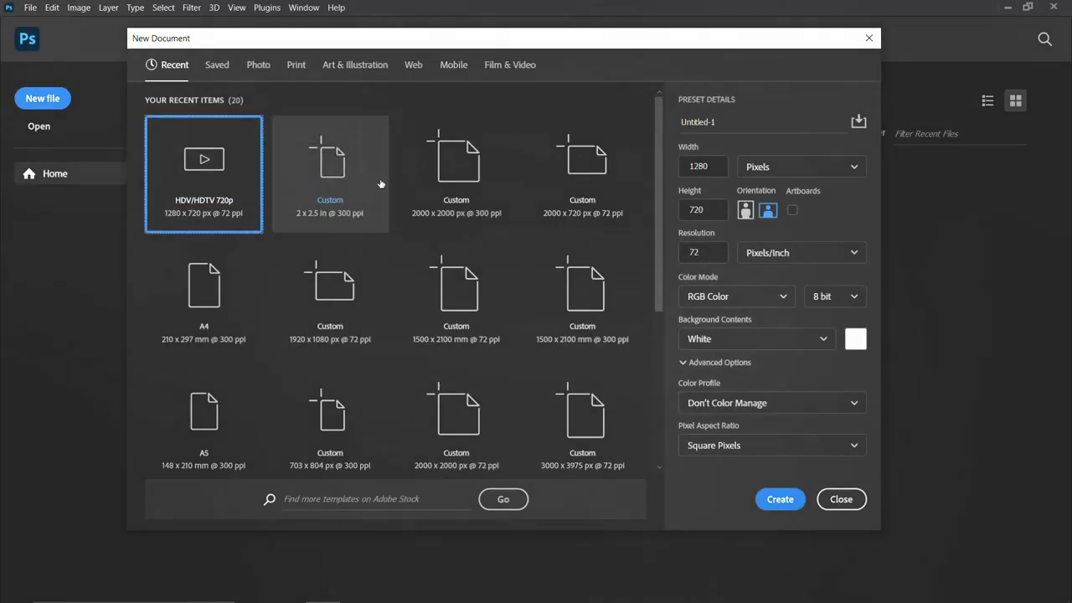
- Create a 2000 × 2000 px, 300 ppi document named 'THE GOD OF WONDERS CHURCH FLYER 2024'
left_click(469, 172)
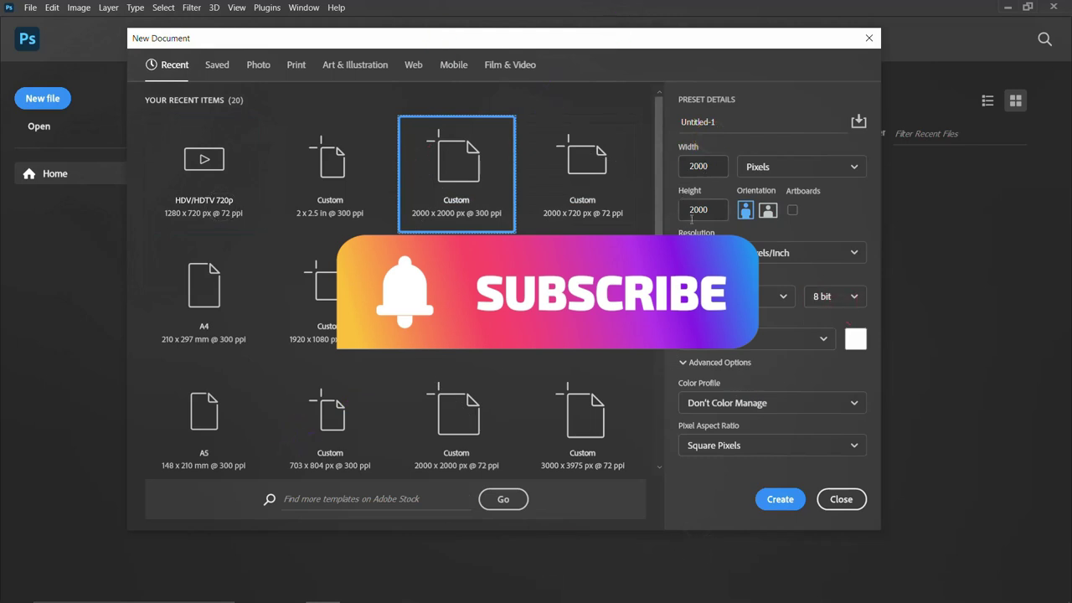
left_click(741, 124)
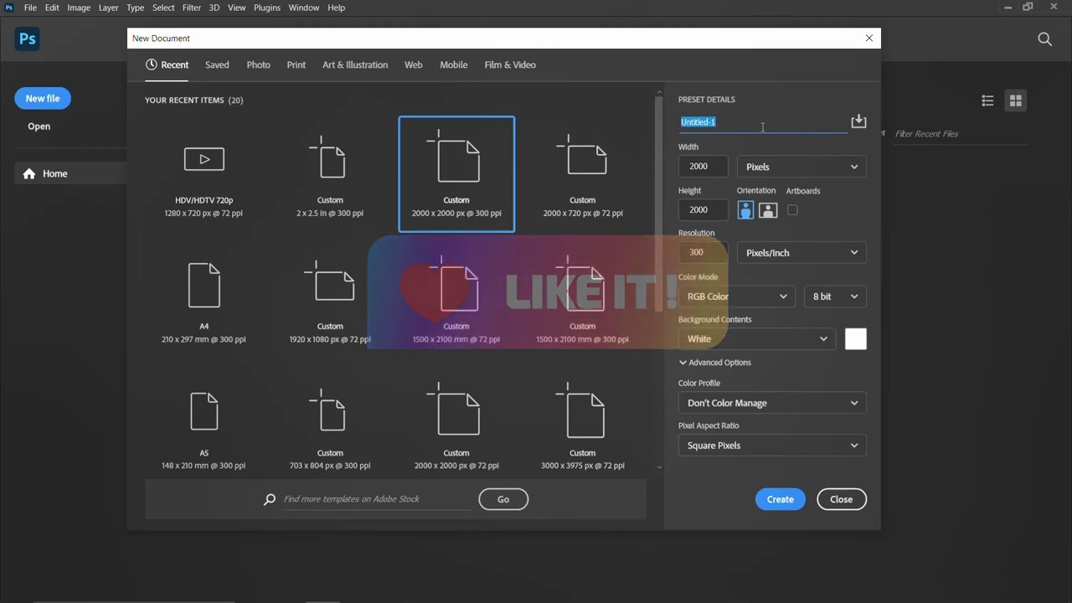
type("THE ")
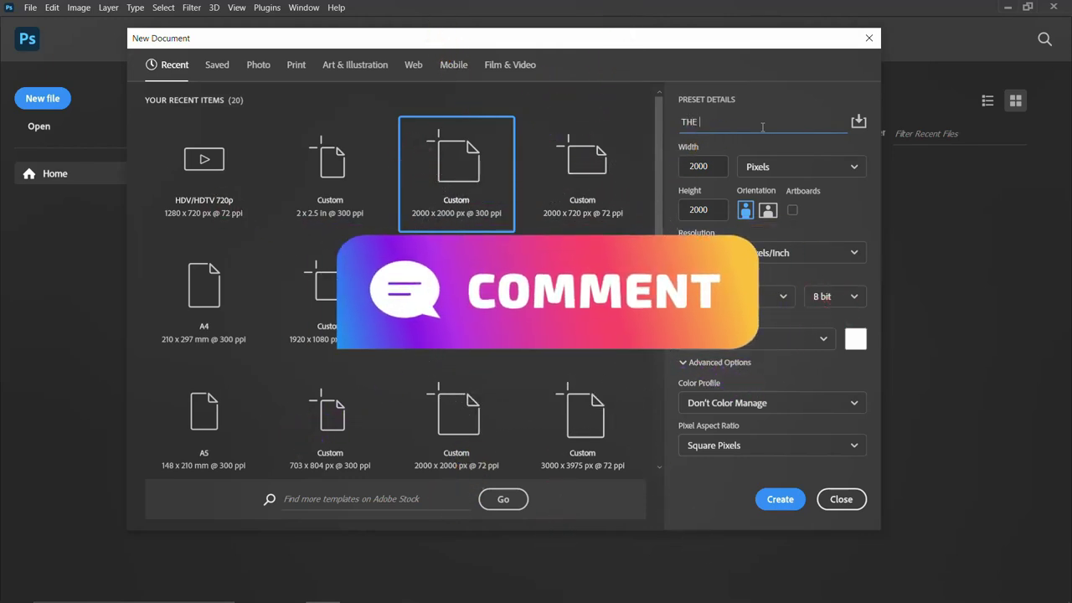
type("GOD OF WON")
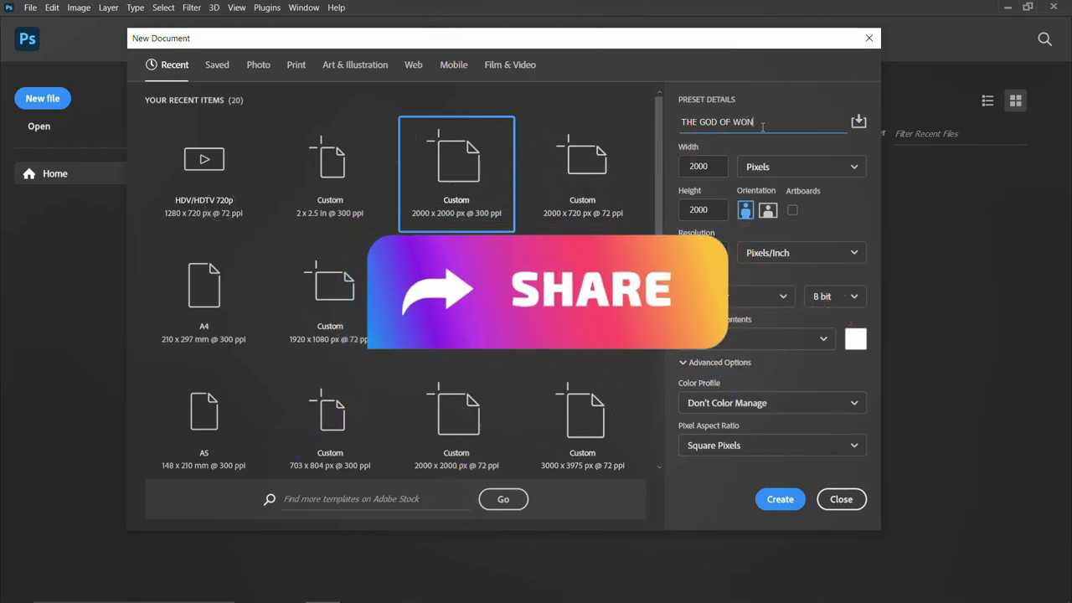
type("DERS CHURCH FL")
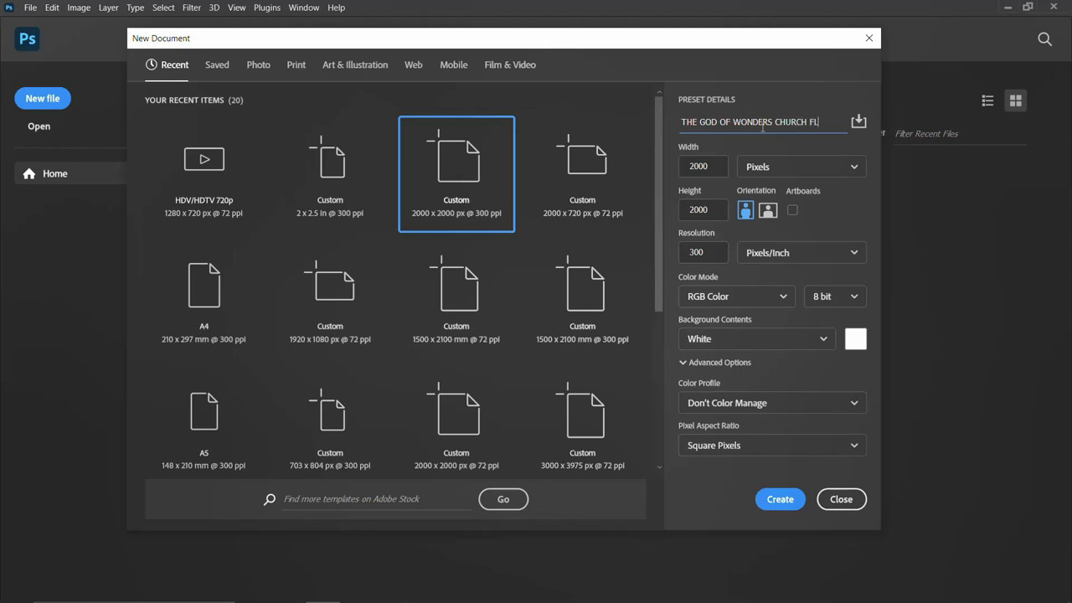
type("024")
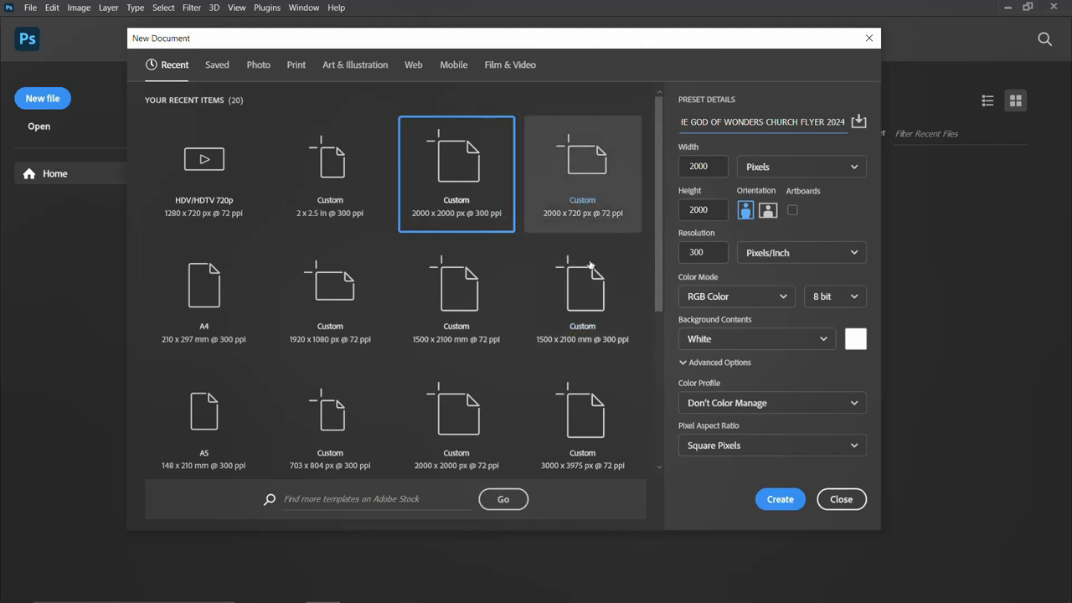
left_click(780, 499)
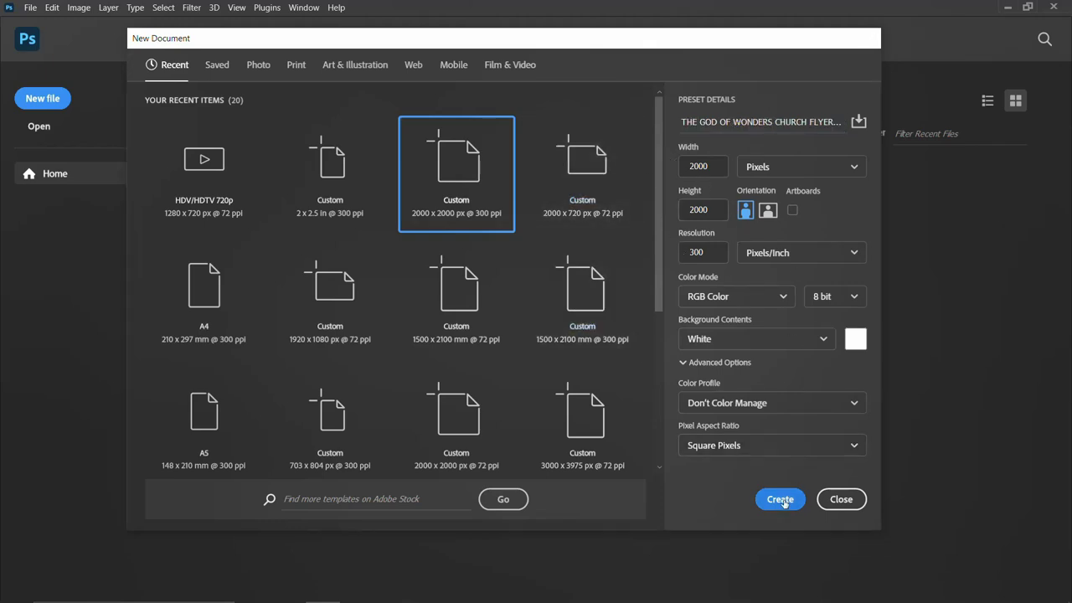
- Unlock the Background layer and place BG copy 2, scaled up to cover the whole canvas
left_click(1048, 515)
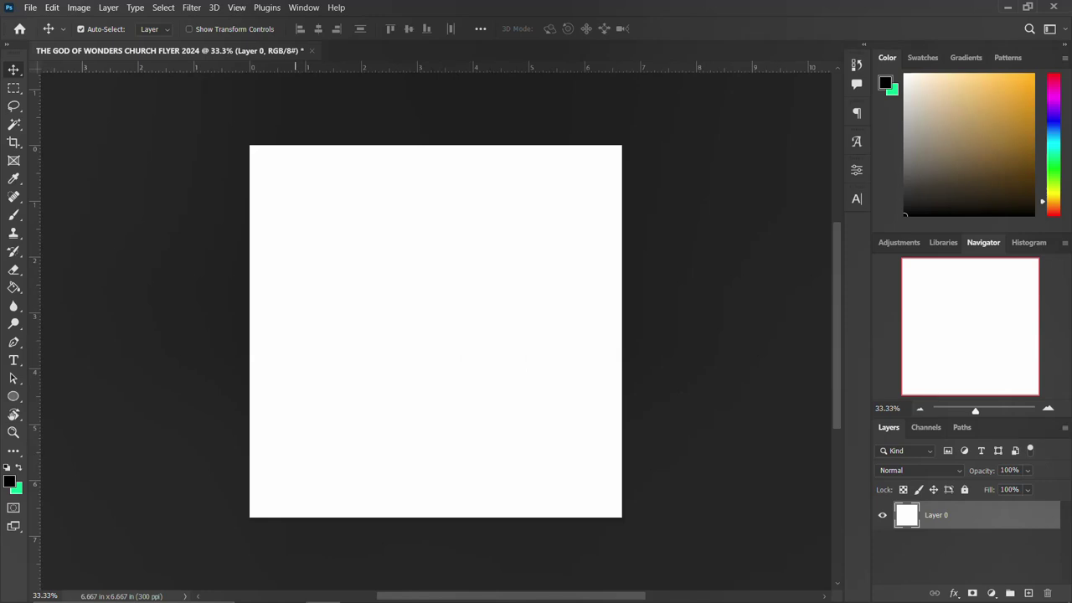
left_click(288, 589)
left_click_drag(659, 176, 185, 326)
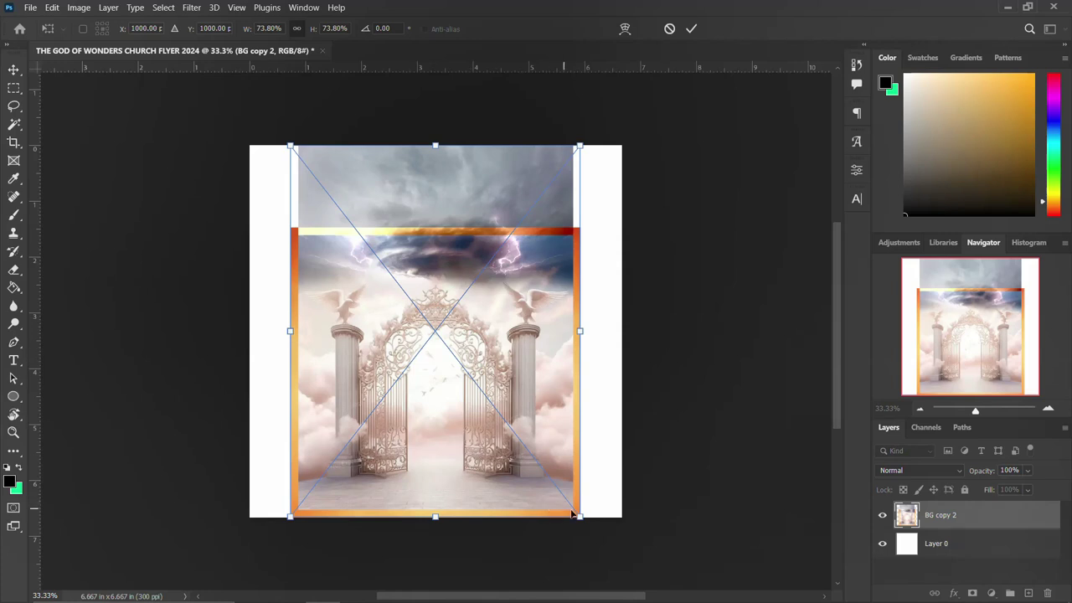
left_click_drag(580, 517, 668, 539)
left_click_drag(494, 462, 497, 413)
left_click_drag(625, 516, 642, 521)
key("Return")
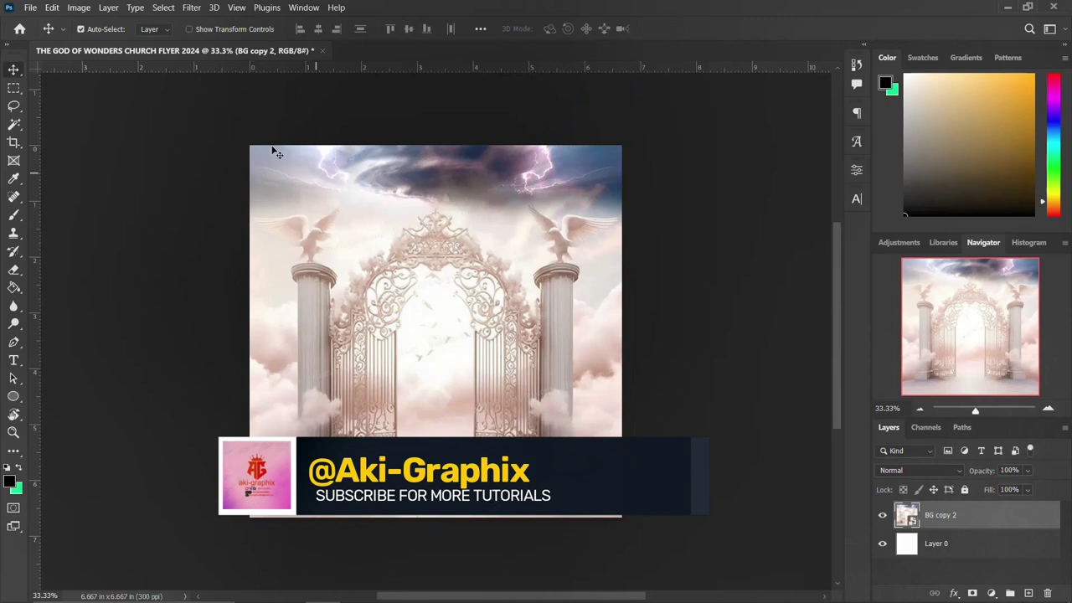
- Apply a Gaussian Blur of about 8.7 px radius to the gates background
left_click(190, 8)
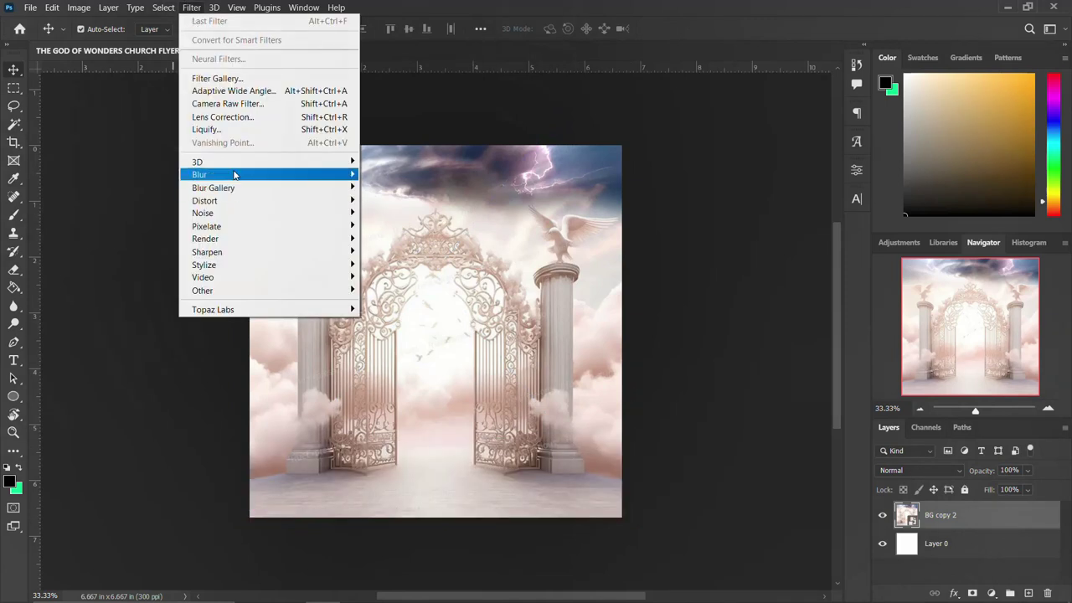
mouse_move(326, 182)
left_click(396, 225)
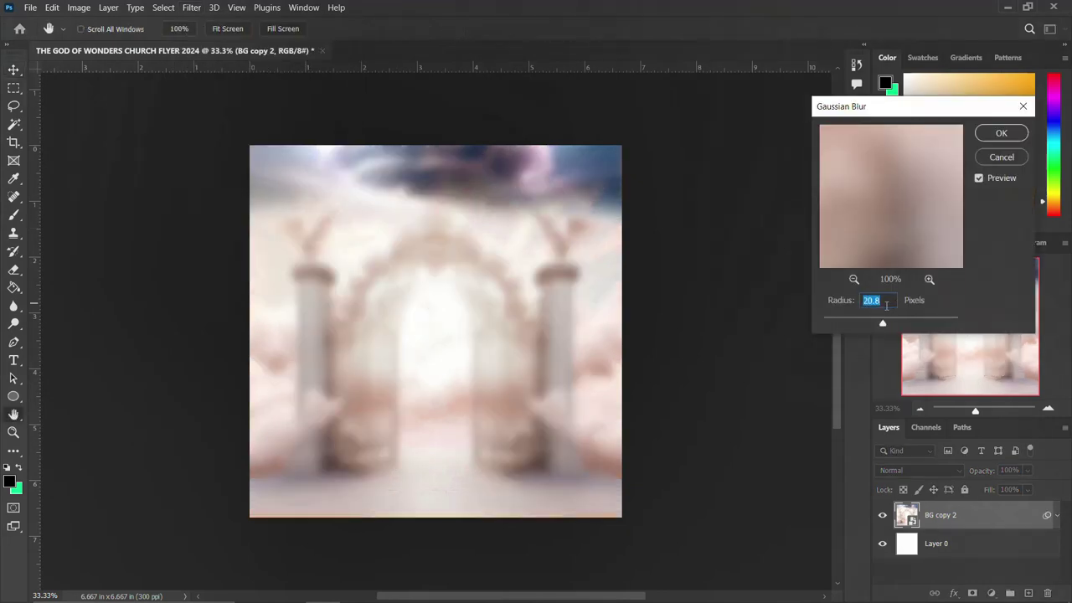
left_click_drag(882, 326, 876, 325)
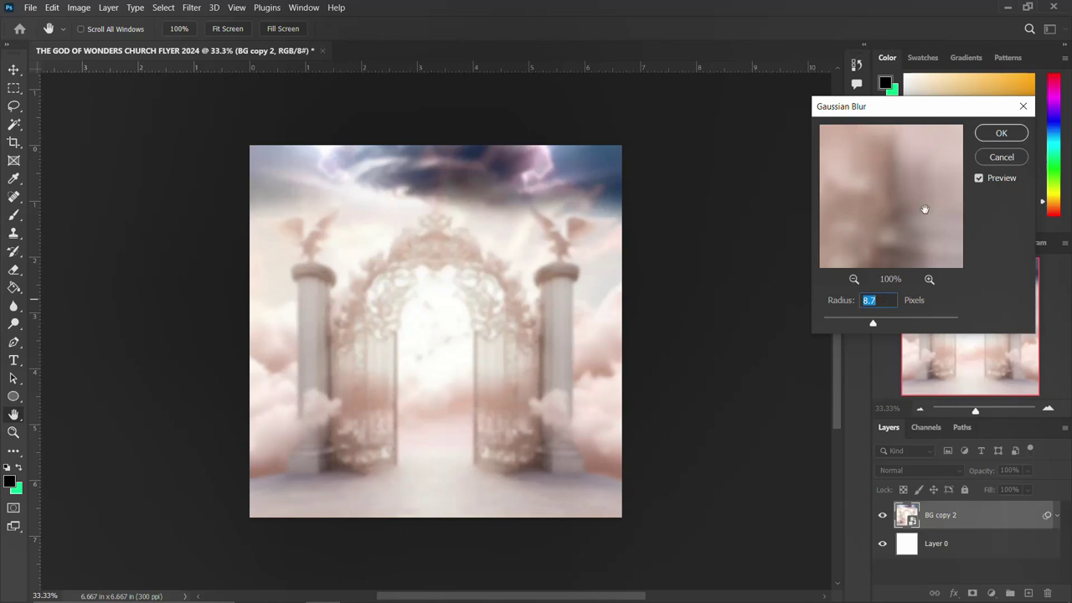
left_click(1001, 133)
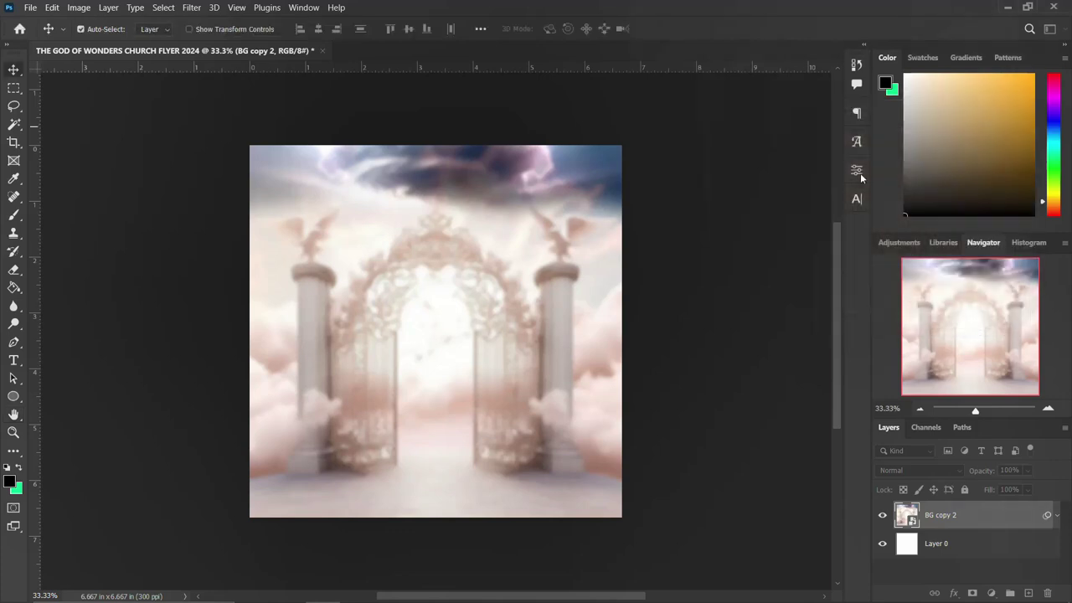
- Set the BG copy 2 layer opacity to 60%
left_click(1057, 515)
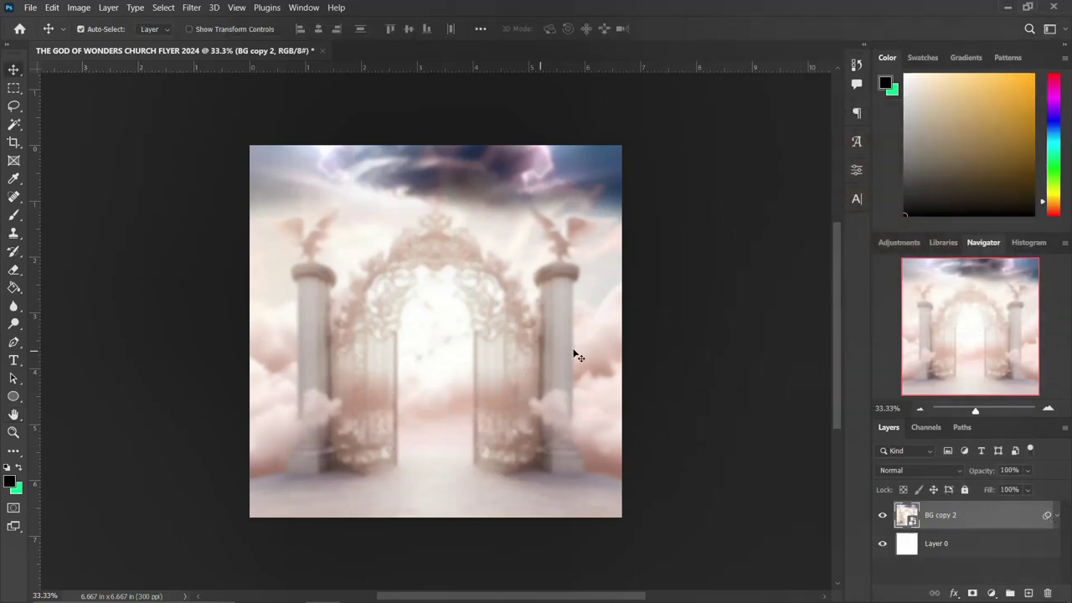
left_click(978, 471)
type("2")
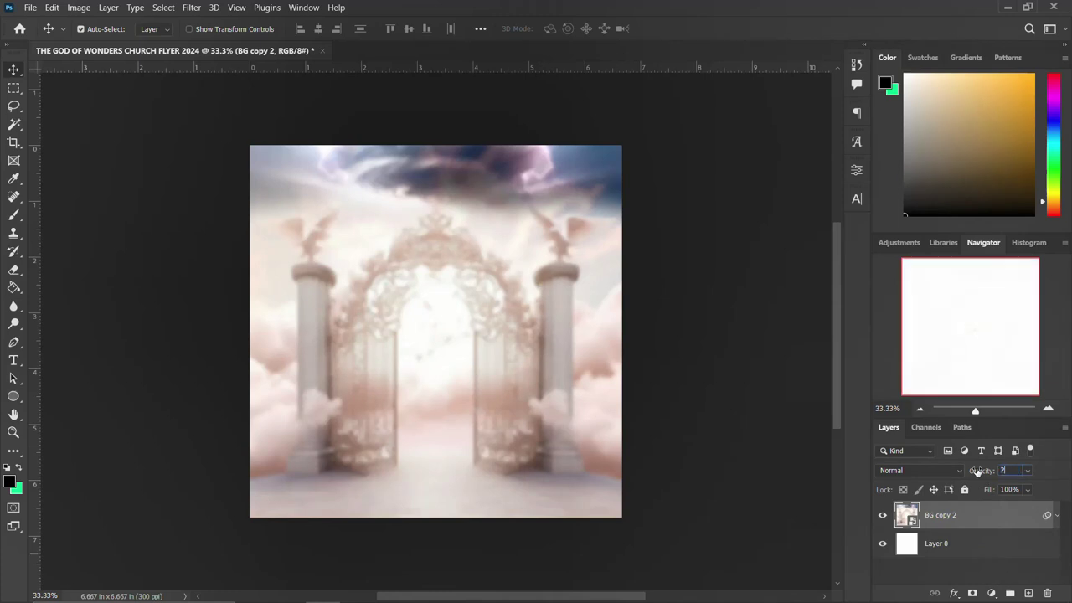
type("060")
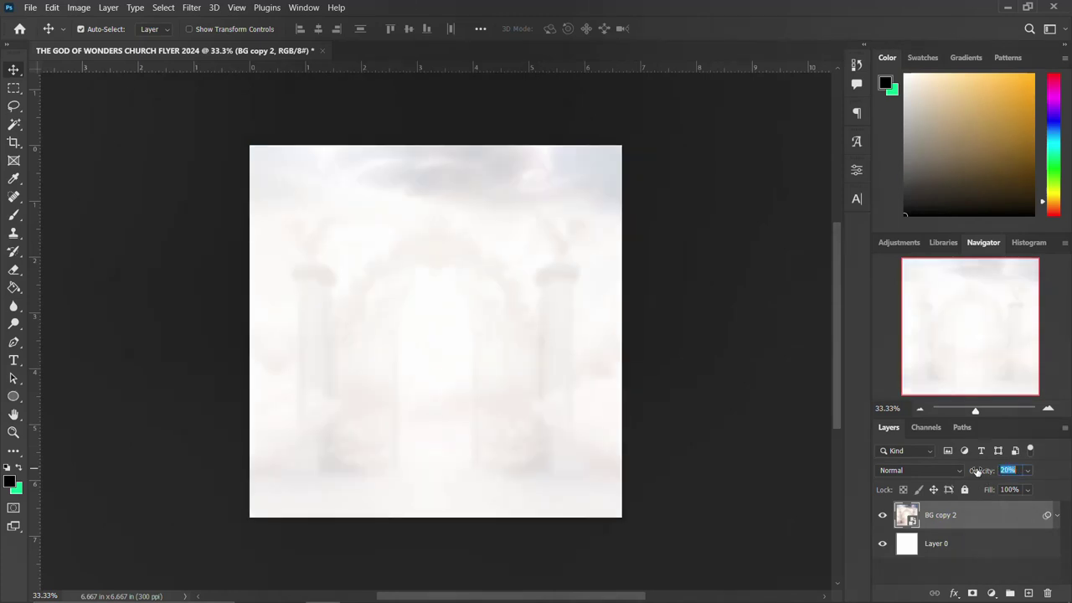
key("Return")
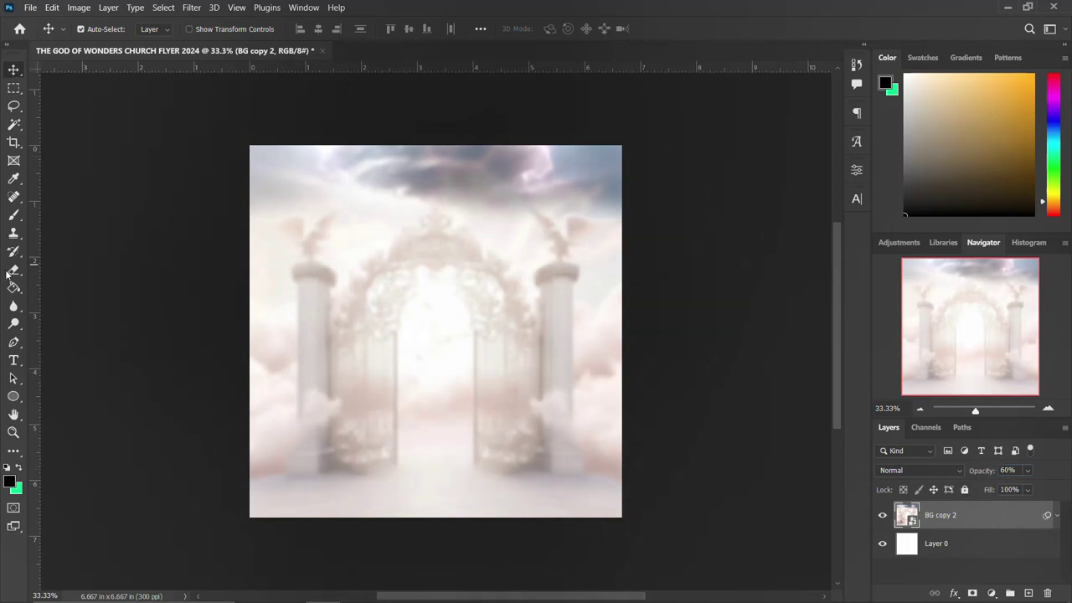
- Draw a wide black rectangle bar across the upper-middle of the flyer
right_click(14, 398)
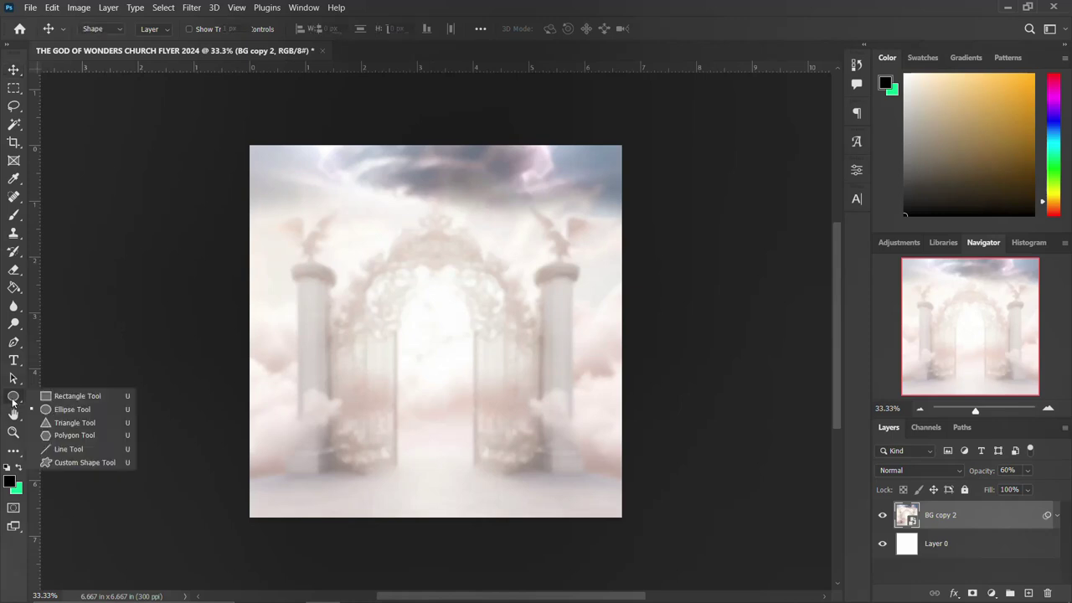
left_click(64, 397)
key("shift+u")
left_click_drag(162, 277, 490, 346)
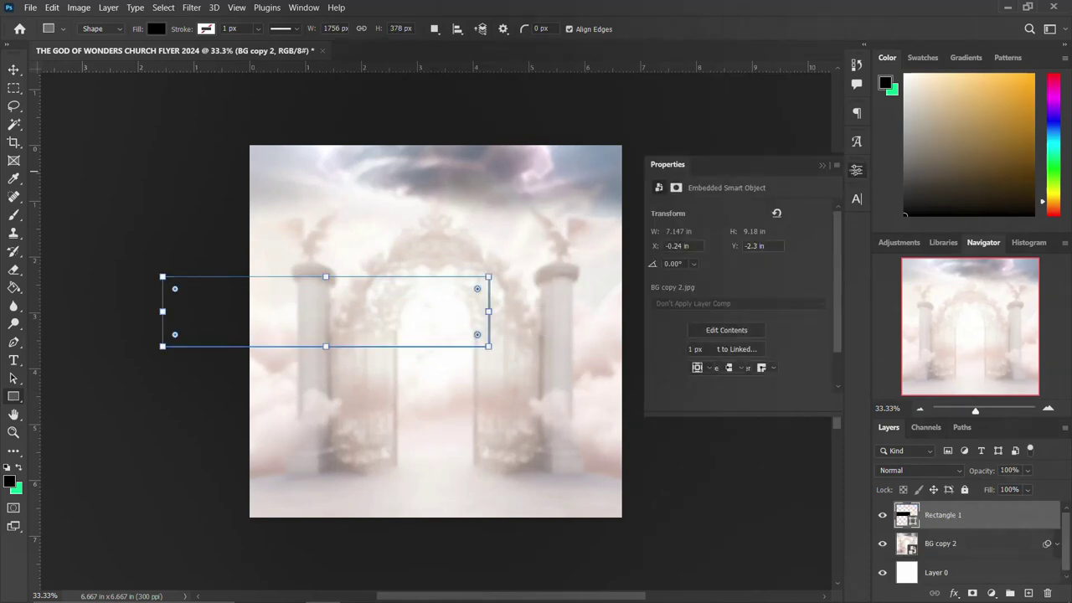
left_click(856, 171)
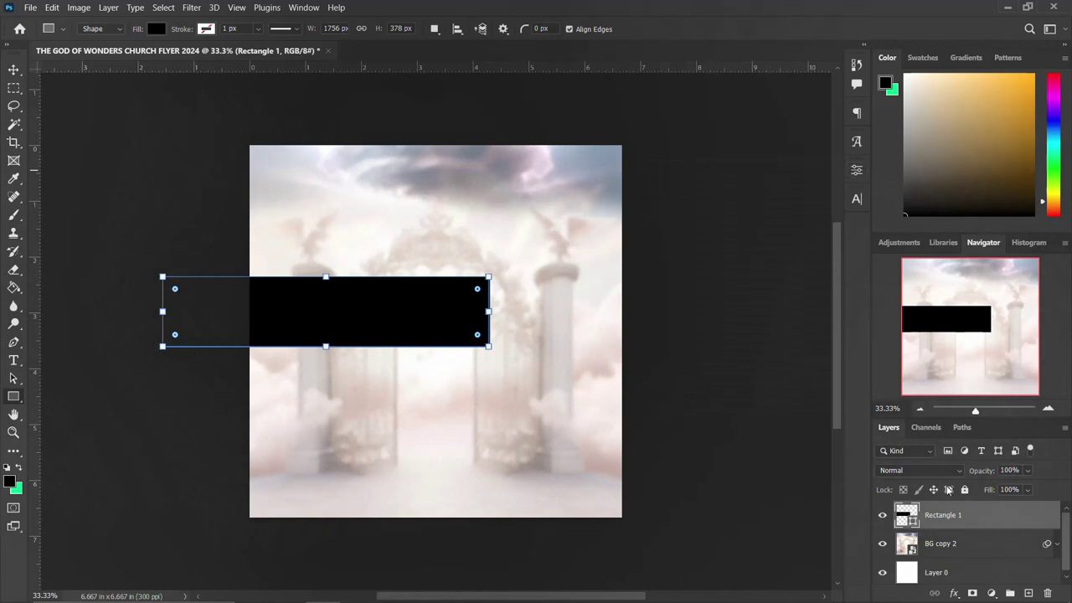
- Try a green Gradient Overlay on the rectangle, then cancel to keep it black
right_click(996, 516)
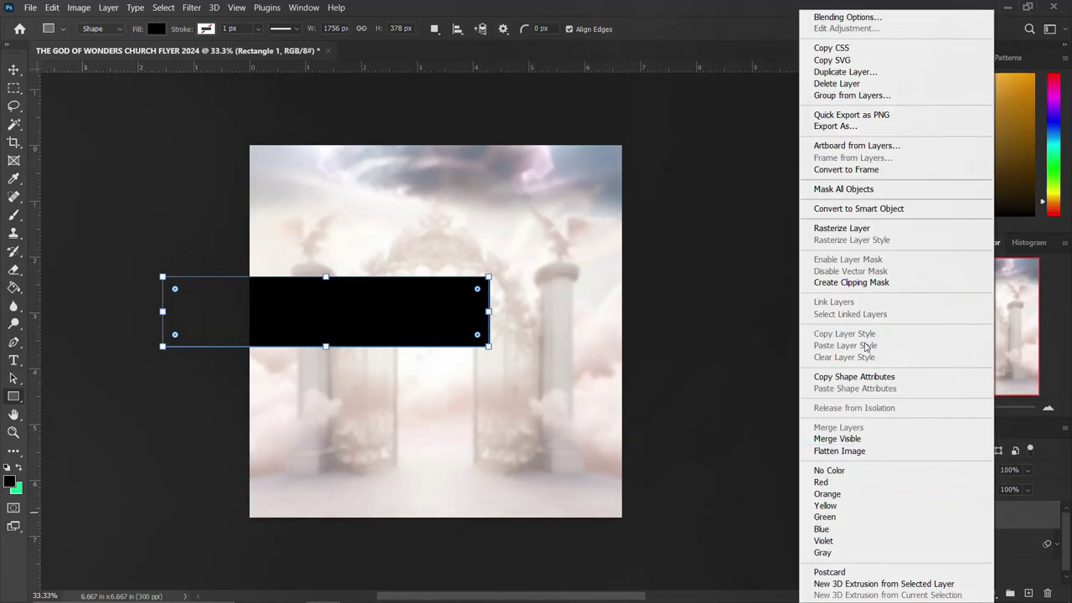
left_click(862, 19)
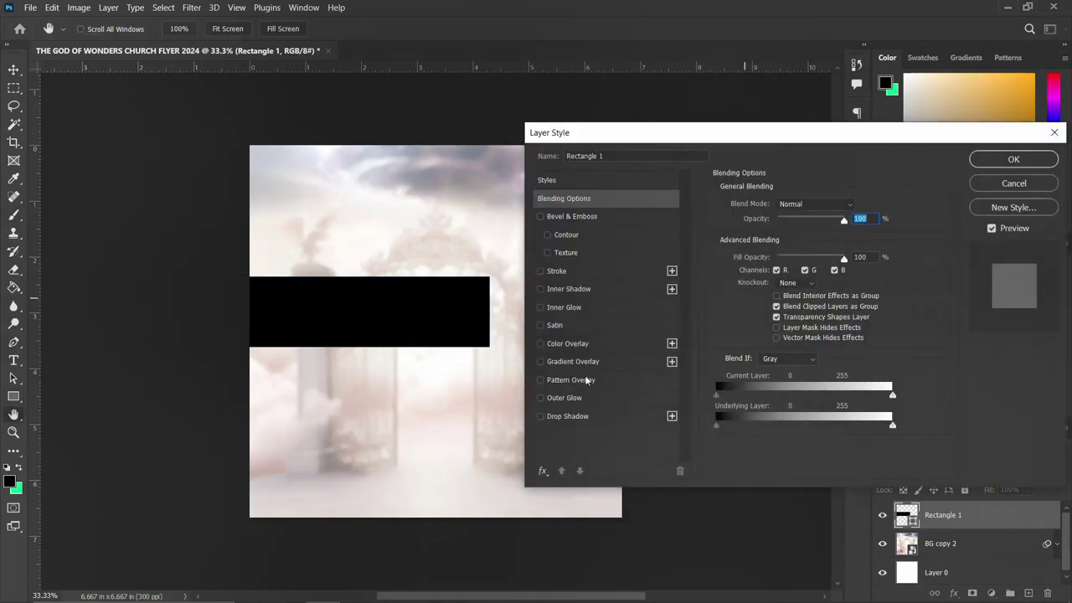
left_click(578, 362)
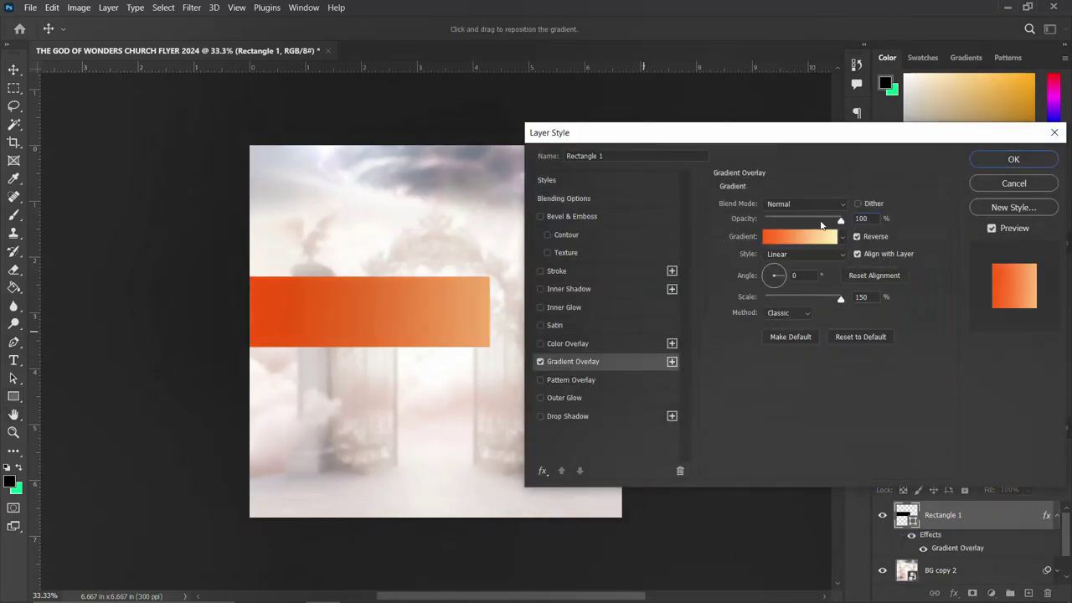
left_click(844, 238)
left_click_drag(858, 274, 861, 320)
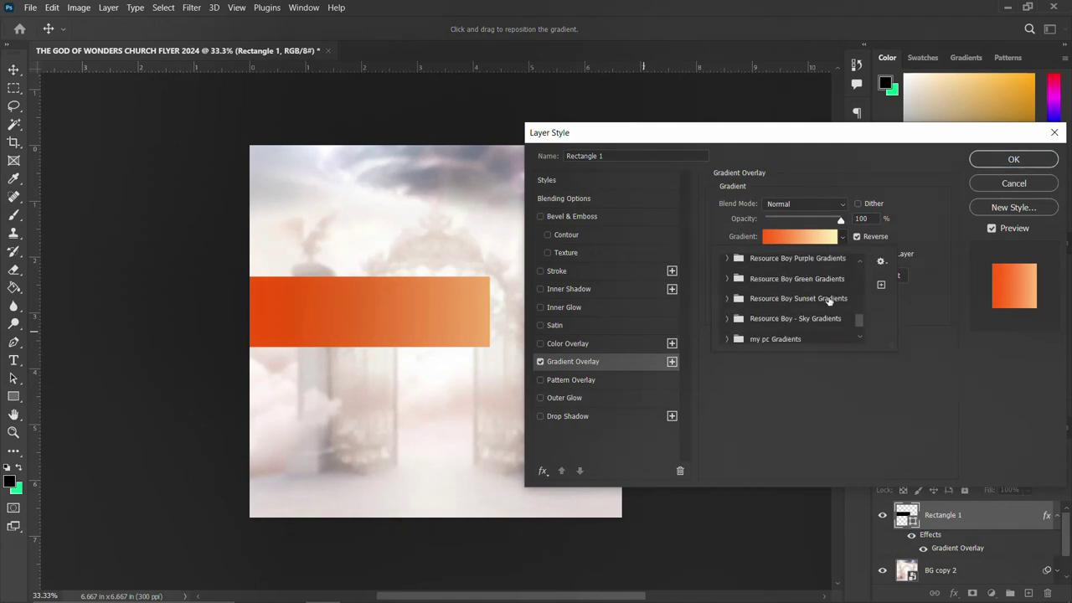
scroll(829, 302, "down", 2)
left_click(729, 333)
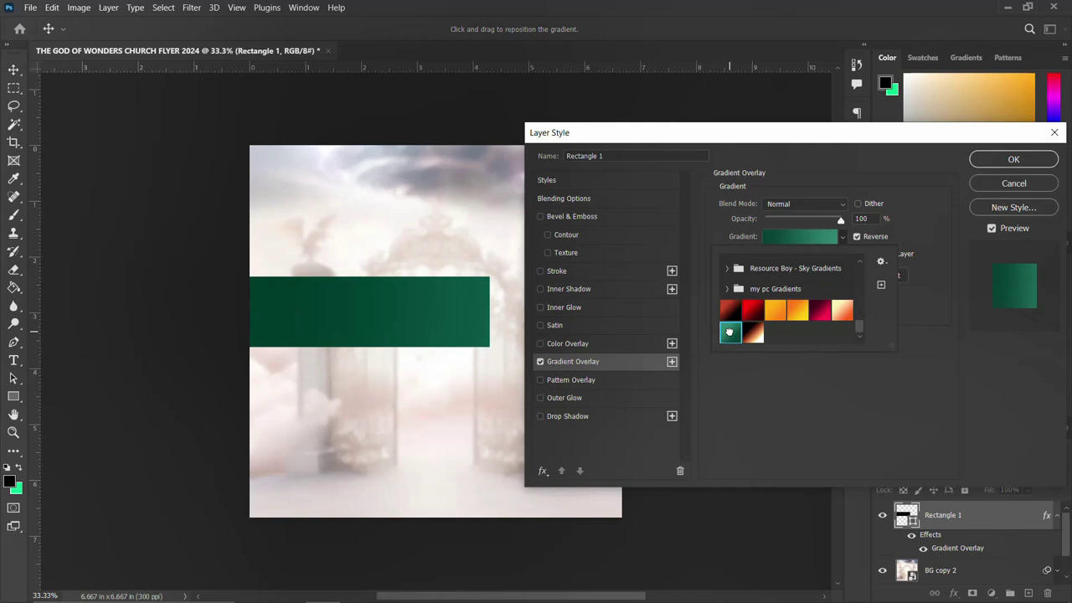
left_click(1009, 181)
left_click(978, 186)
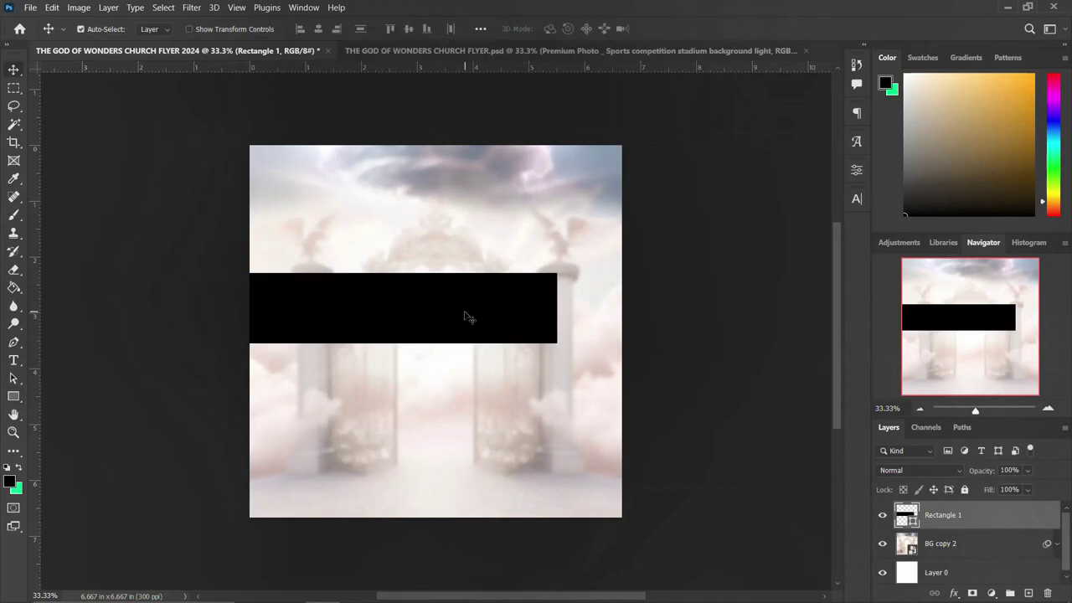
- Delete the black rectangle and place the stadium photo, enlarged to fill the canvas
key("Delete")
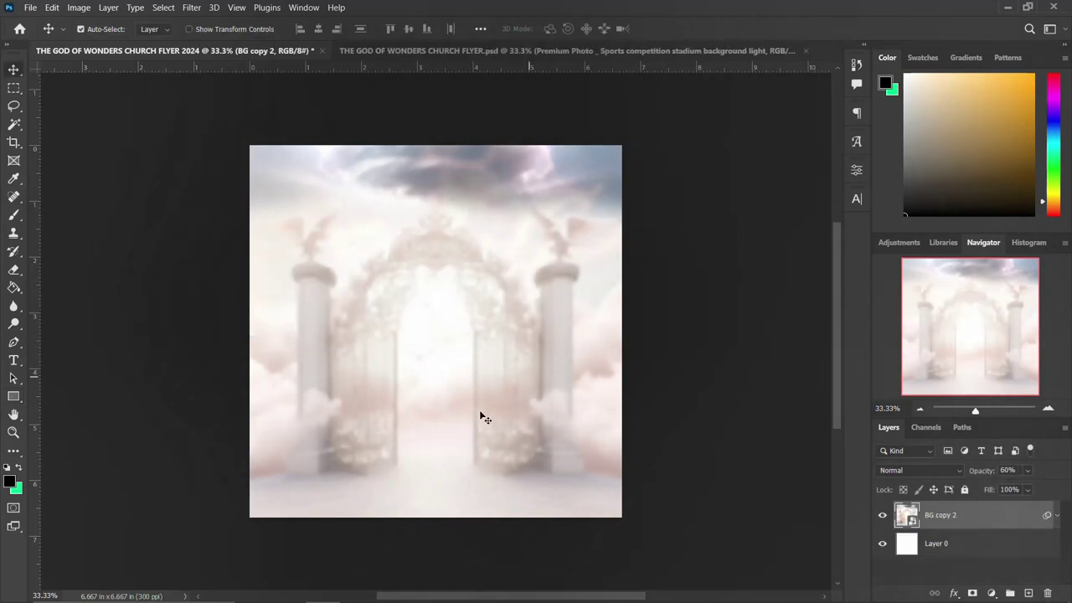
left_click(287, 591)
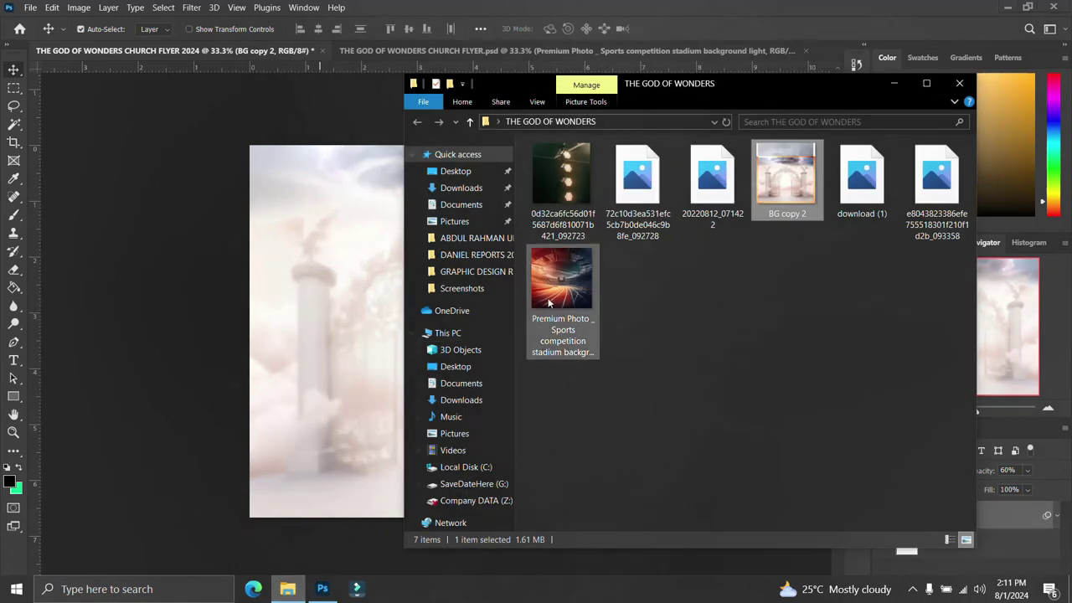
left_click_drag(561, 285, 342, 443)
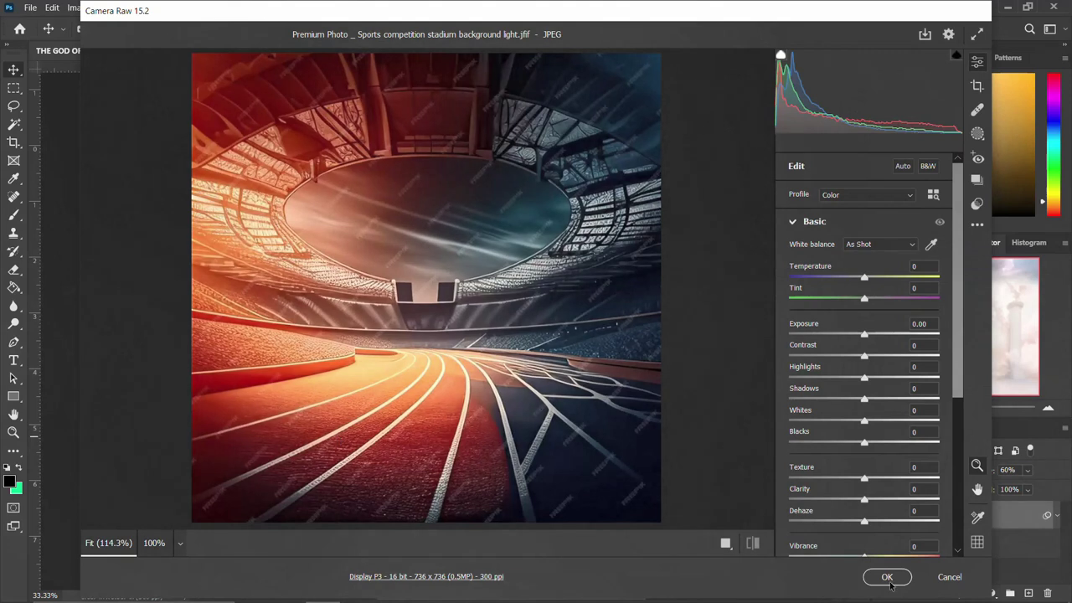
left_click(888, 579)
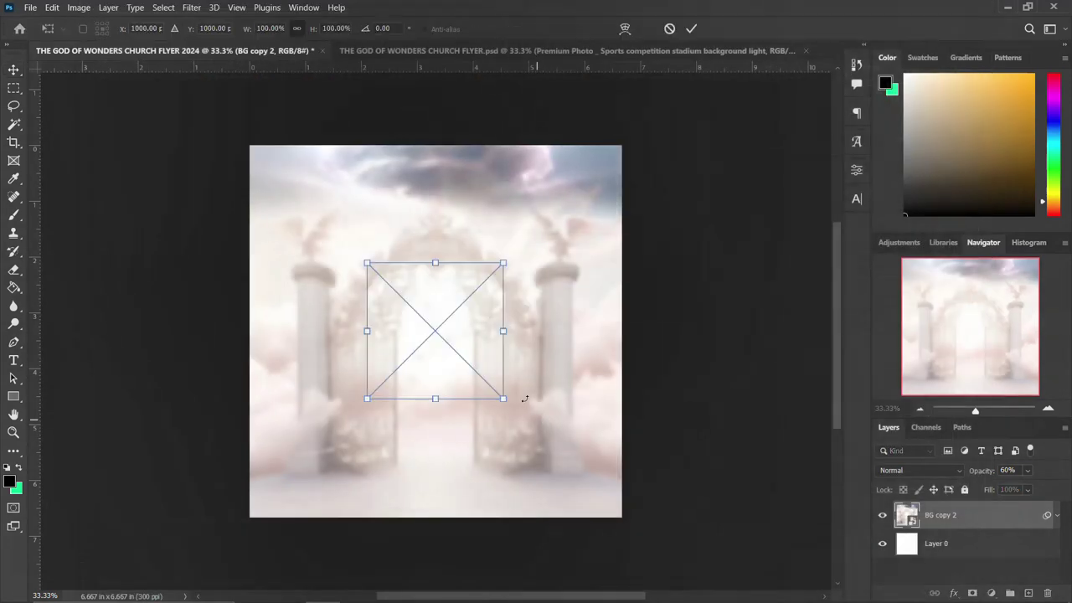
left_click_drag(515, 407, 649, 500)
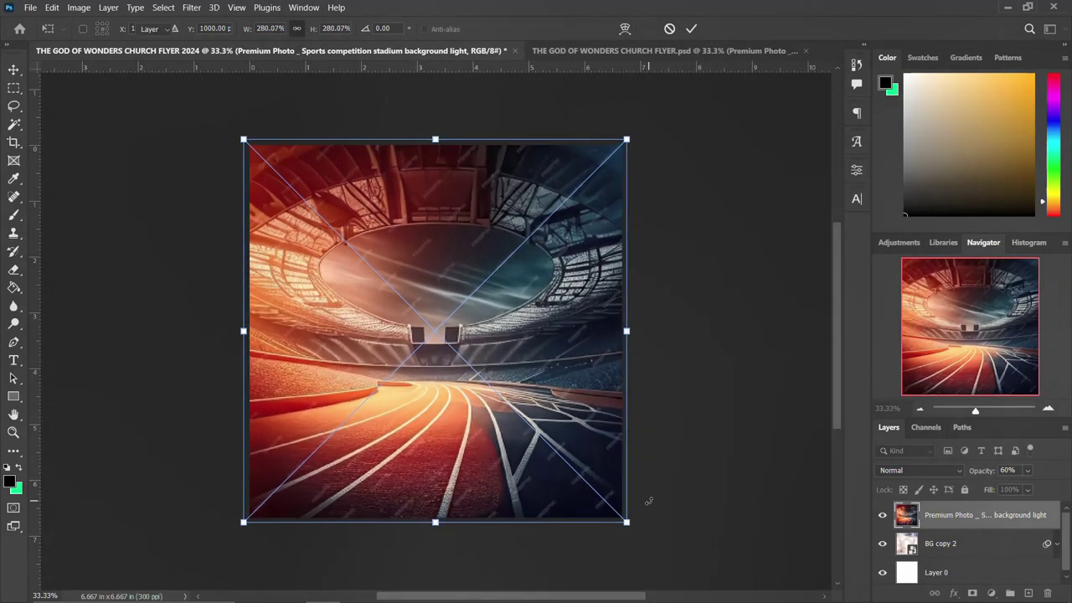
key("Return")
- Rasterize the stadium photo layer
right_click(1014, 521)
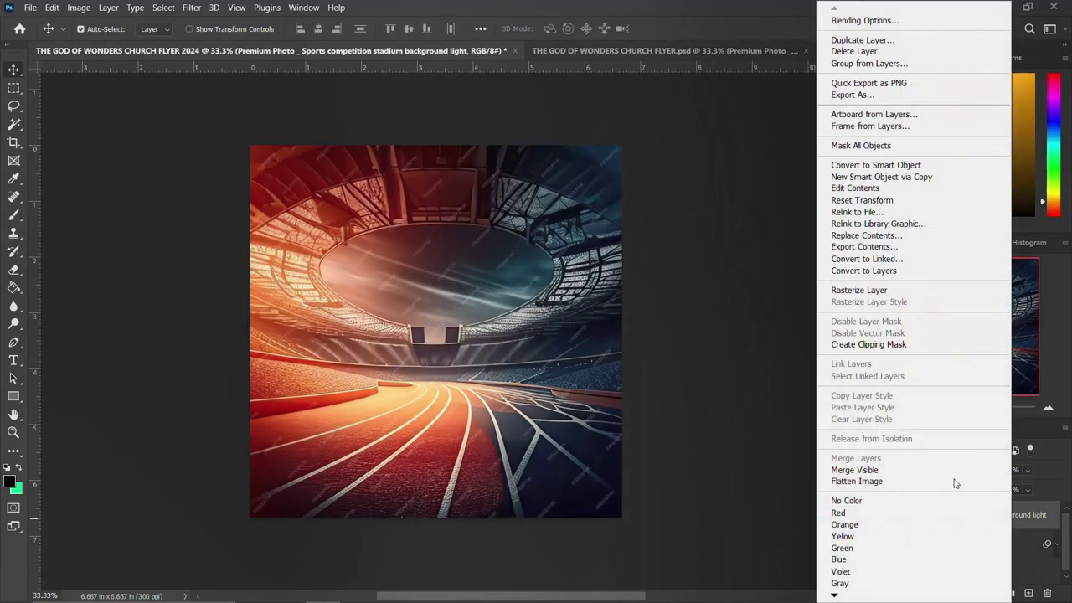
left_click(883, 292)
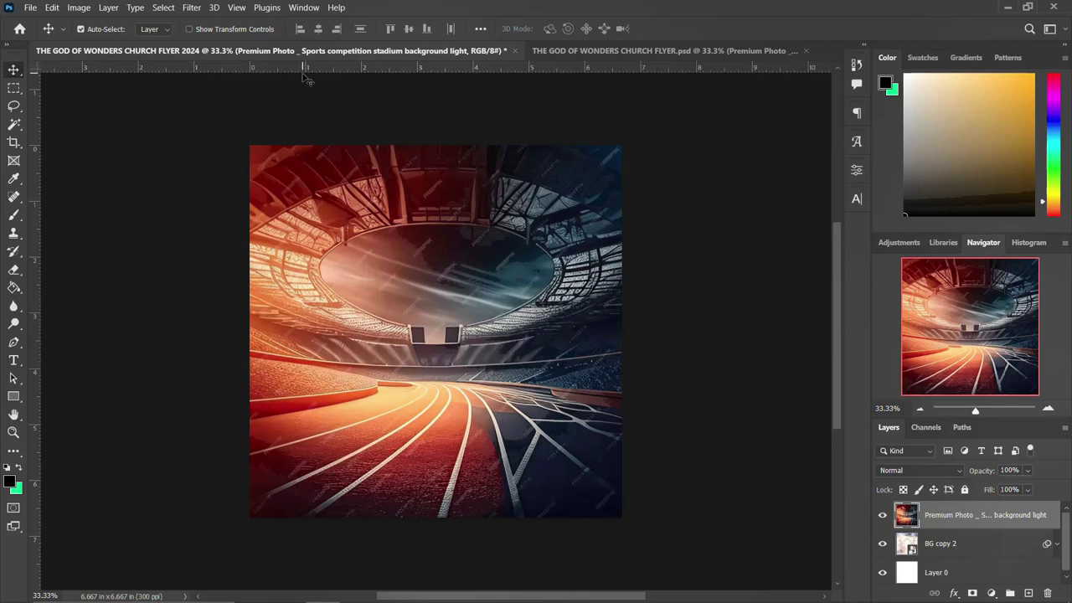
key("u")
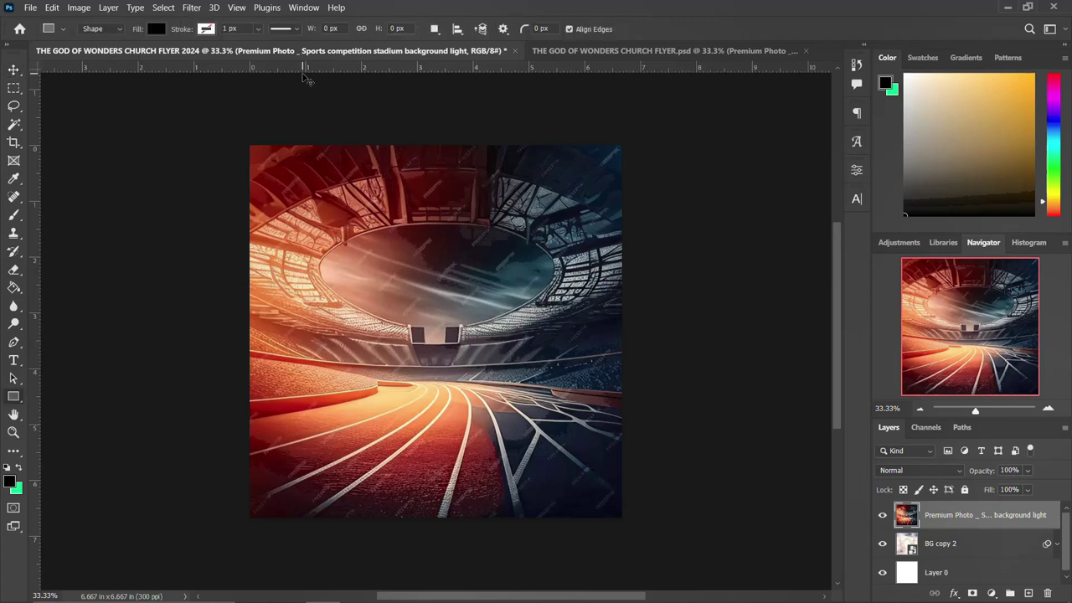
left_click(13, 70)
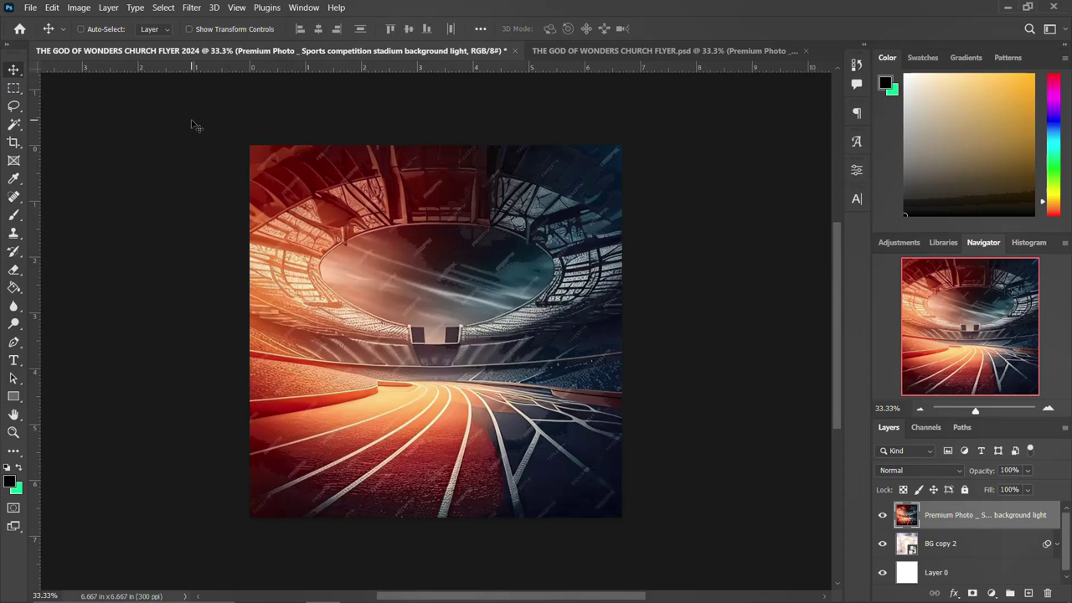
key("ctrl+u")
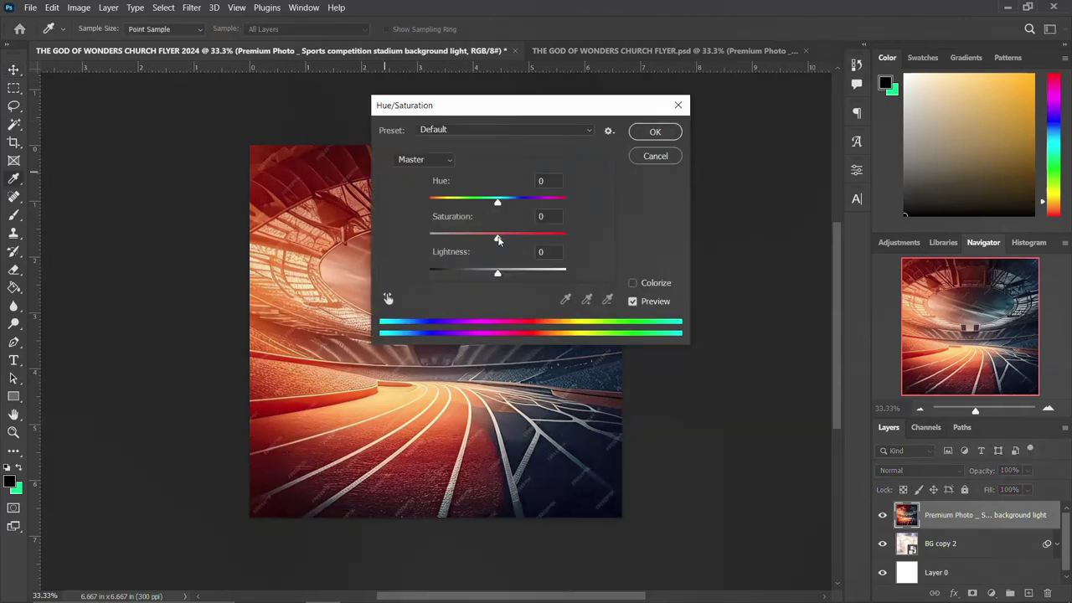
left_click(646, 158)
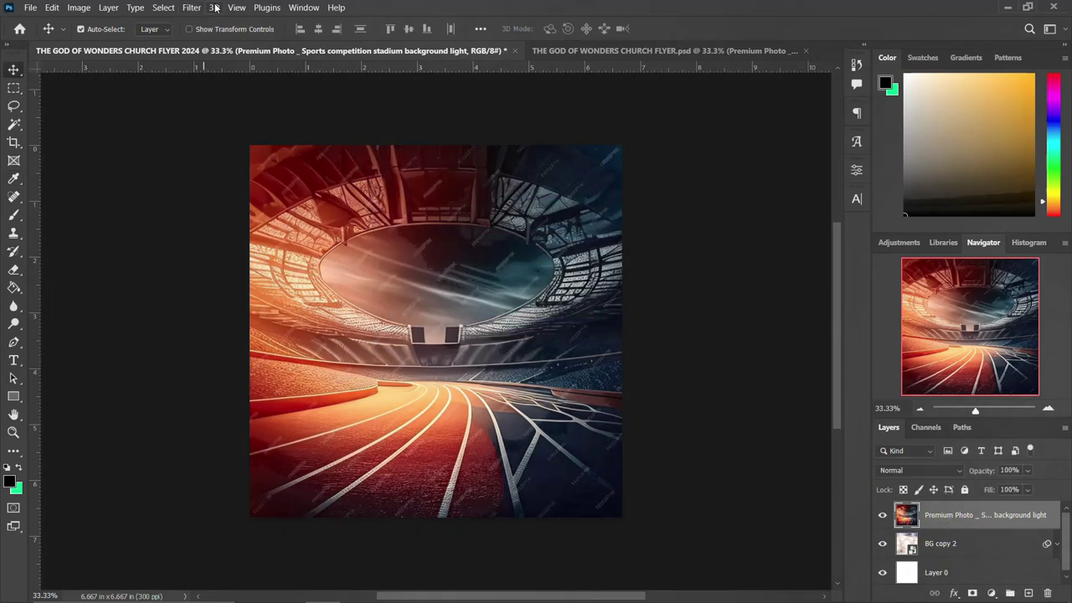
left_click(166, 8)
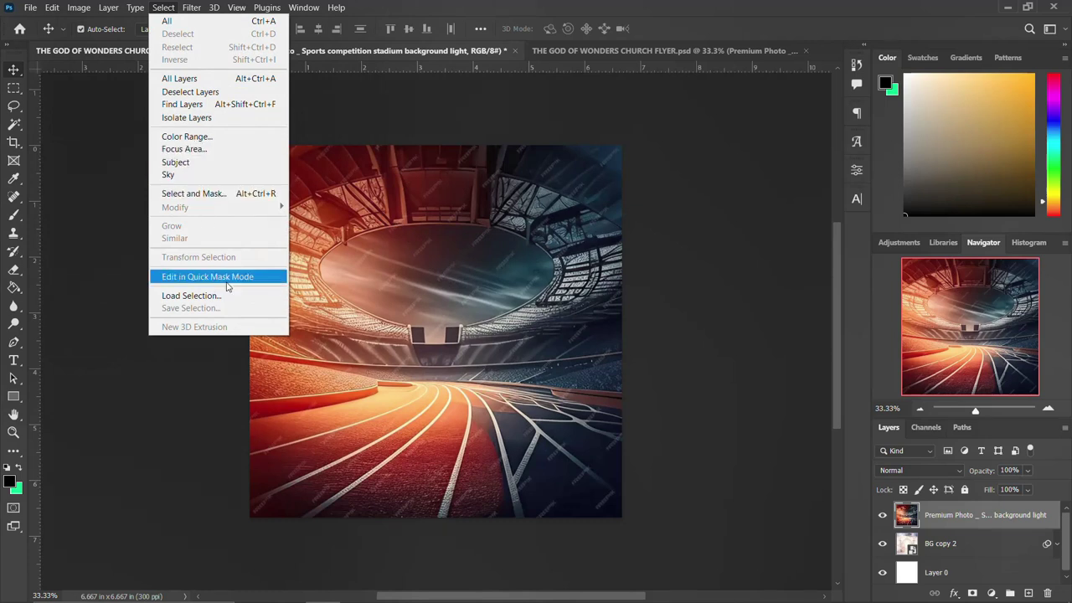
left_click(470, 5)
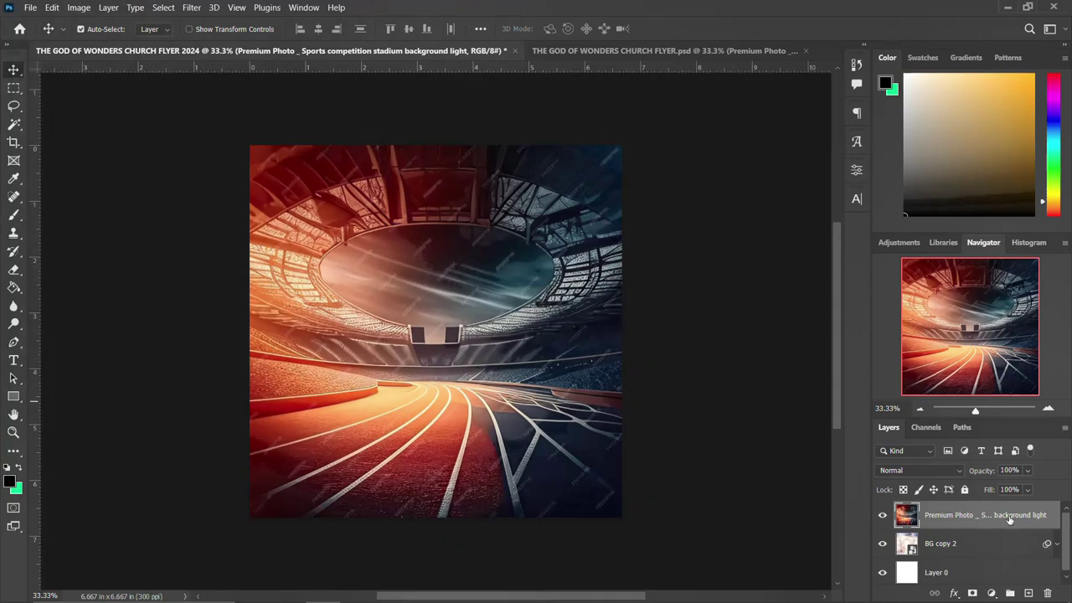
right_click(897, 345)
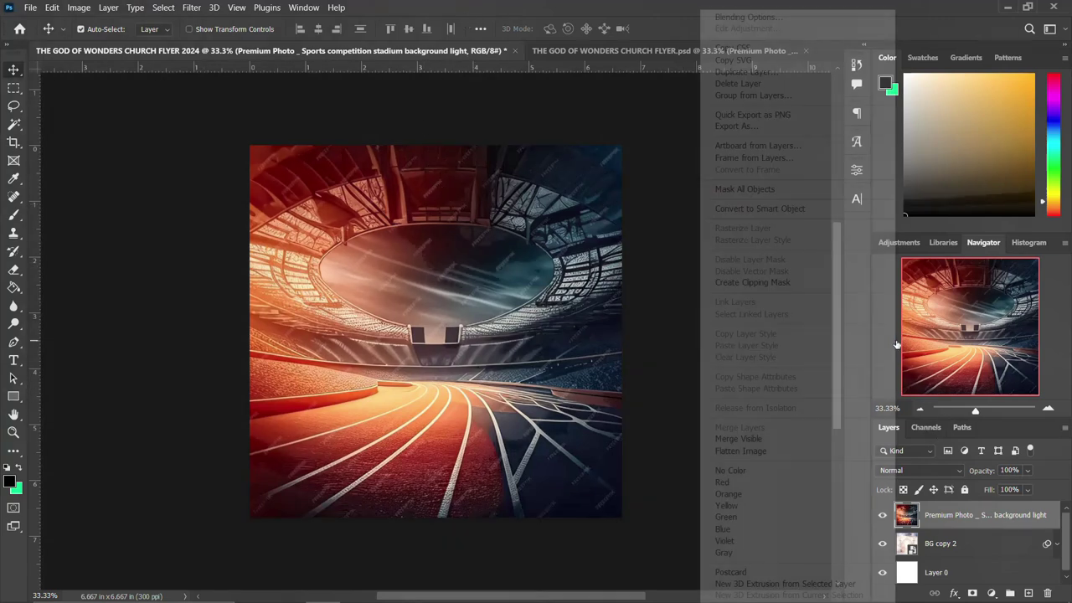
key("Escape")
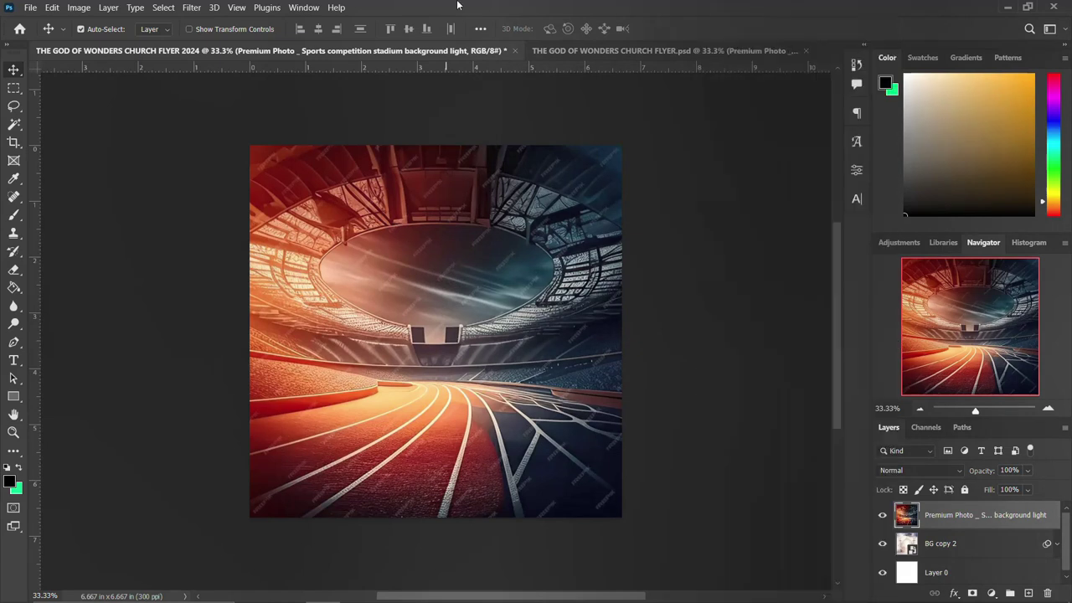
key("shift+alt+o")
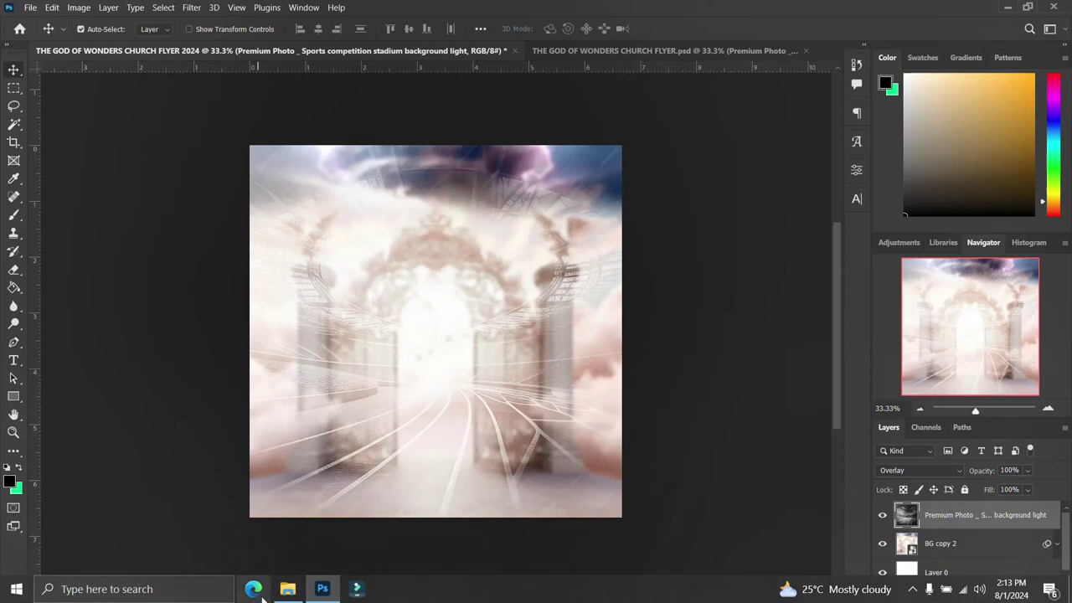
- Place the stage-lights photo over the flyer's left side and open its blend-mode list
left_click(291, 589)
left_click_drag(563, 178, 293, 363)
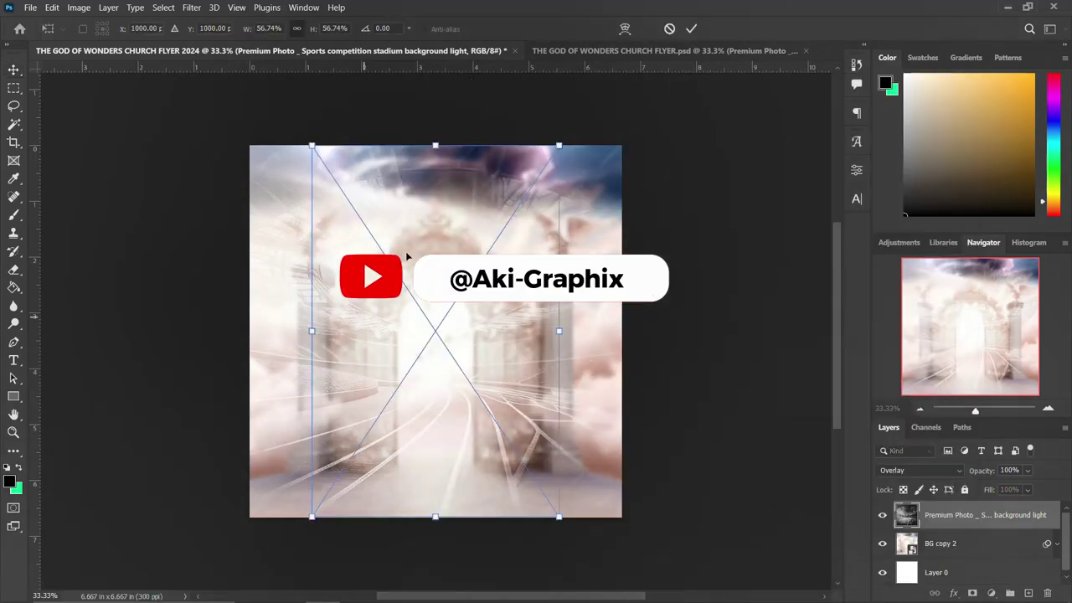
left_click_drag(486, 354, 372, 351)
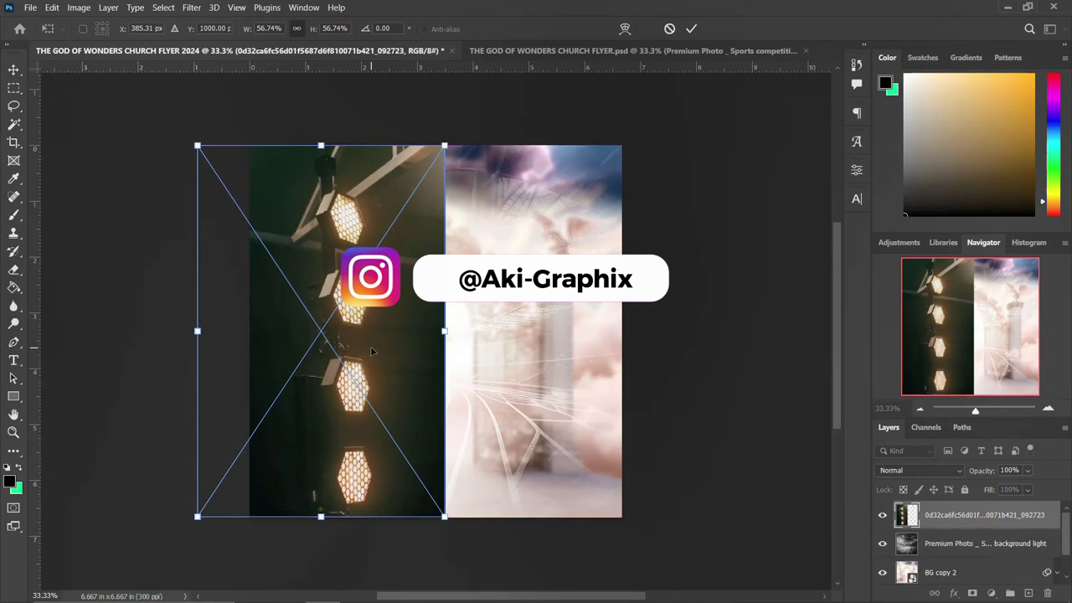
key("Return")
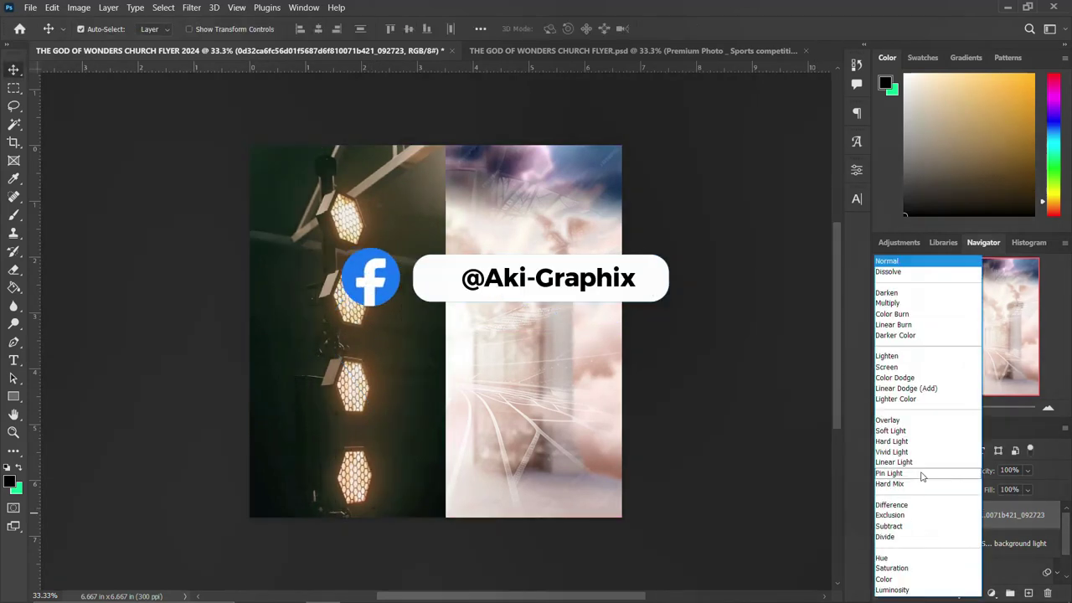
left_click(920, 470)
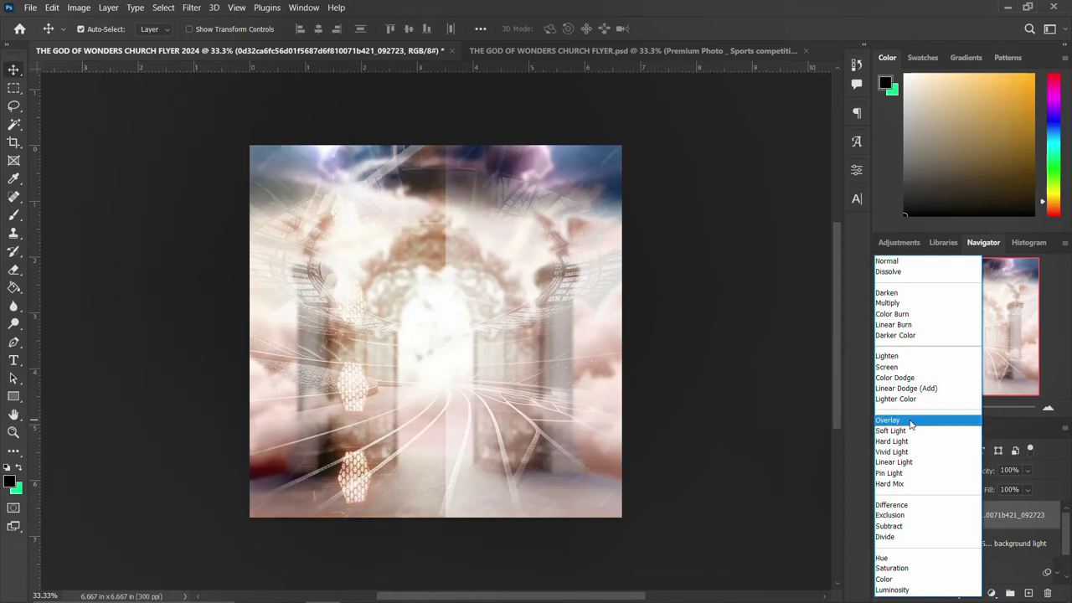
- Set the lights layer to Overlay, add a mask, and paint out the centre strip and upper right
left_click(911, 420)
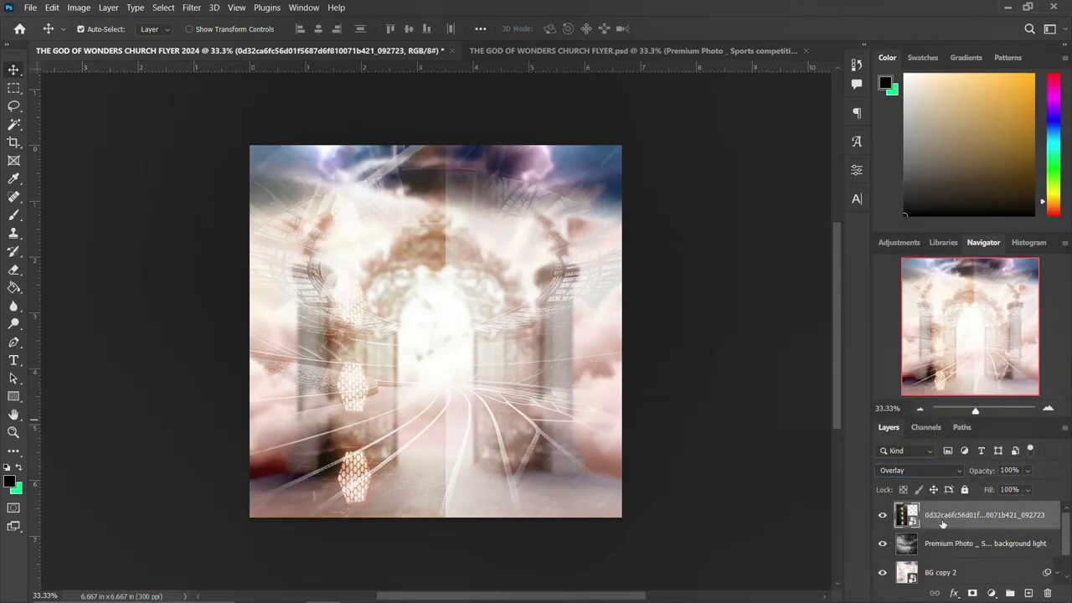
left_click(972, 593)
key("b")
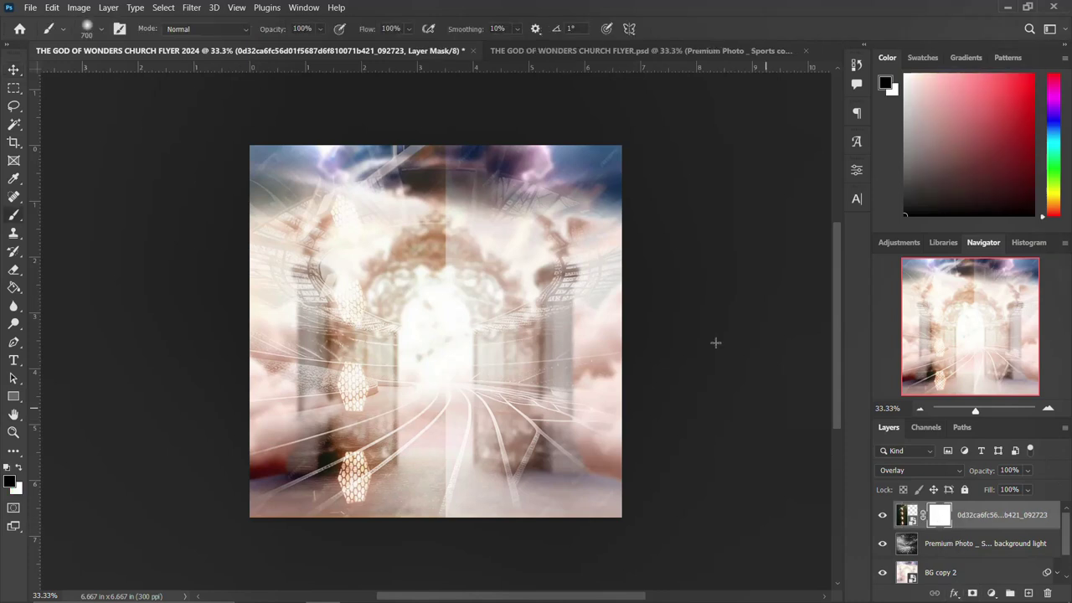
left_click_drag(444, 138, 442, 520)
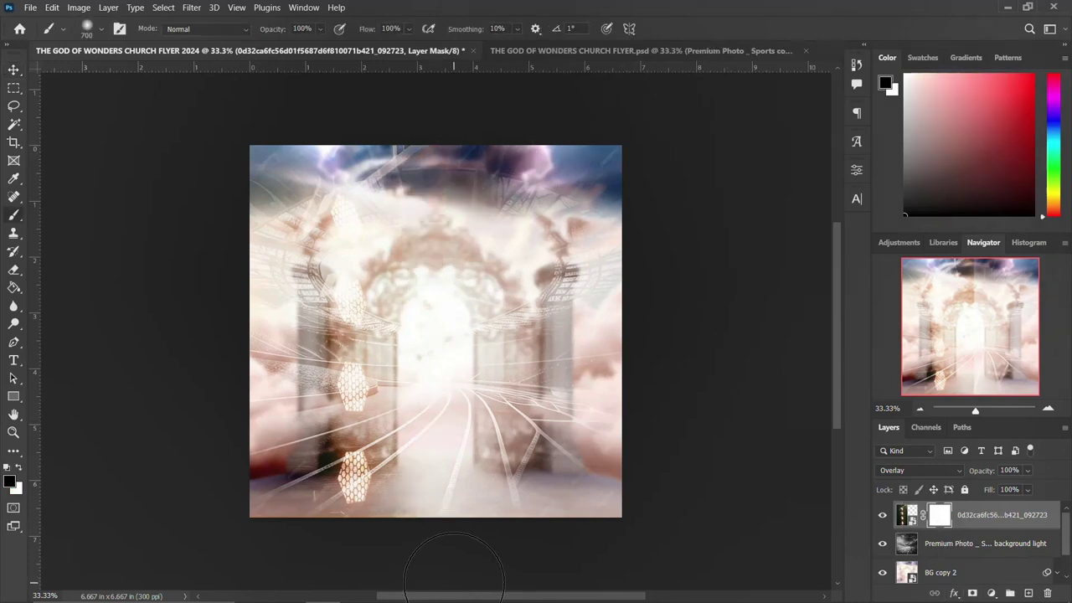
left_click_drag(506, 272, 567, 203)
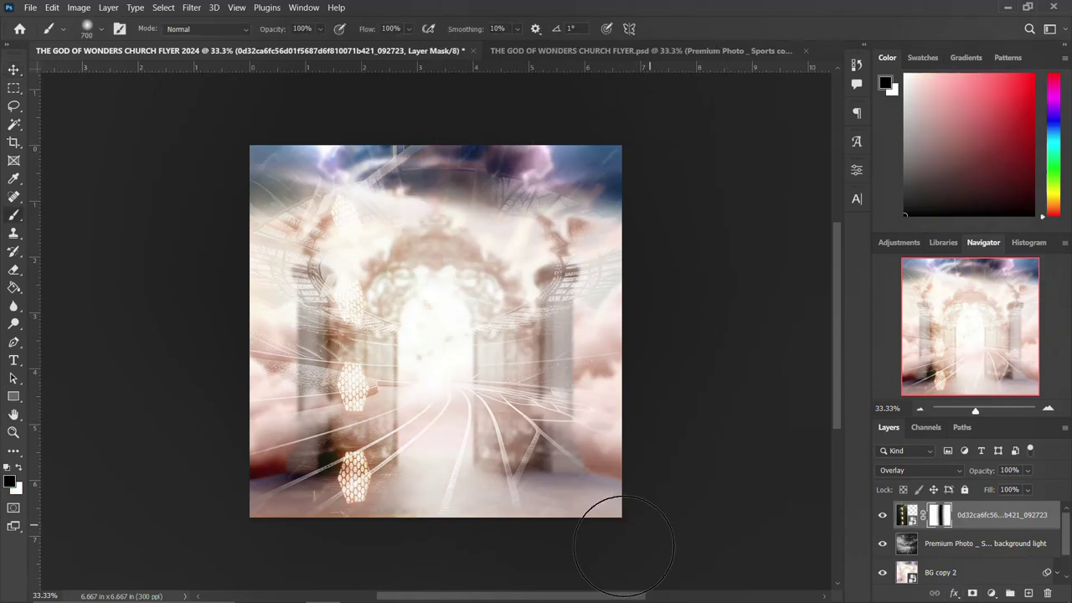
left_click(13, 70)
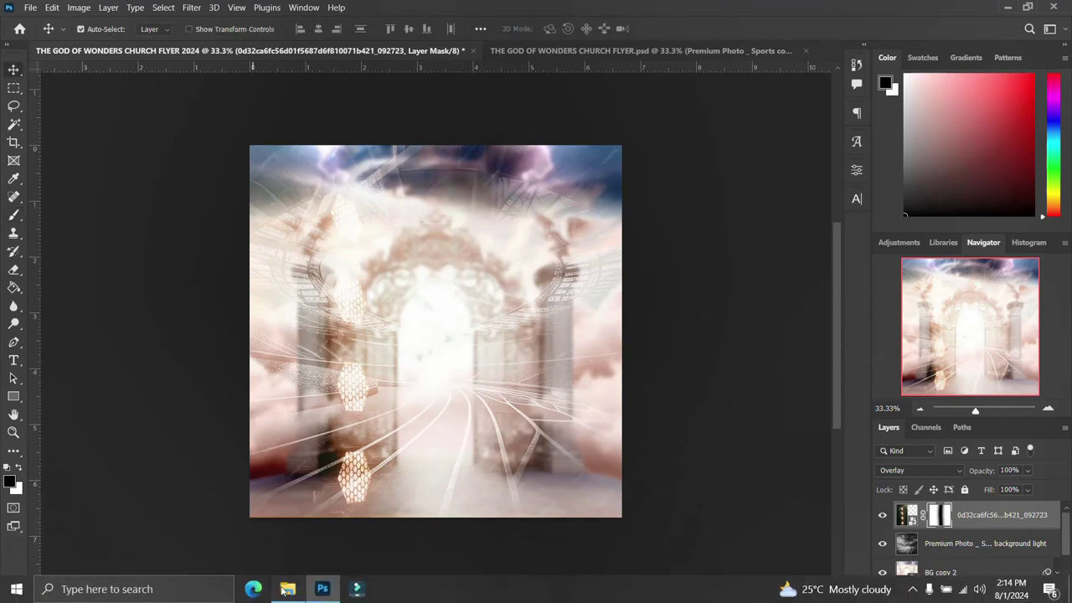
left_click(277, 590)
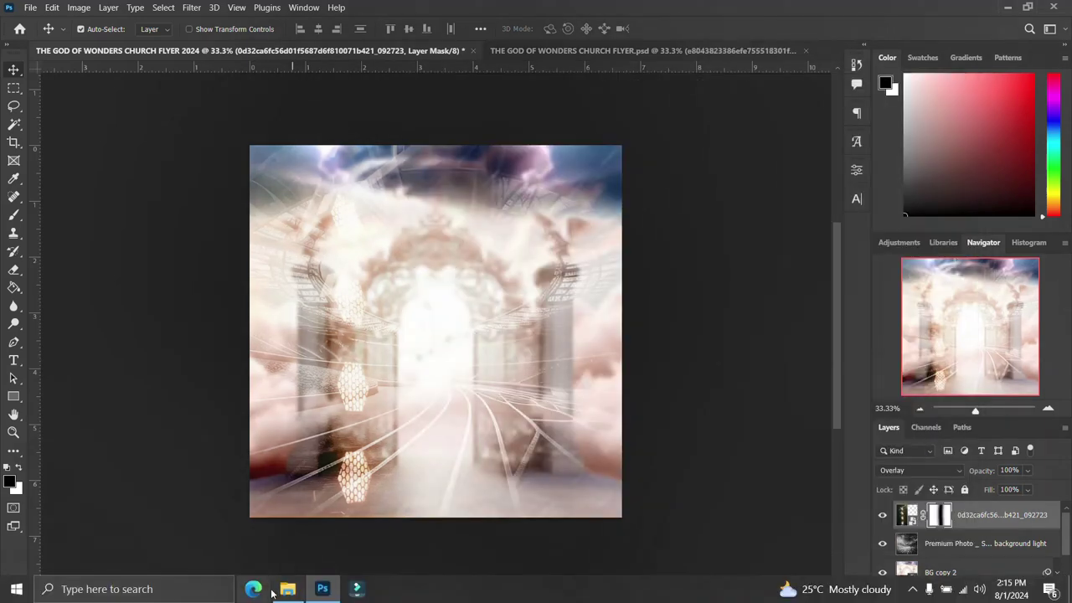
- Place the dark red grunge texture stretched over the whole canvas and preview its blend modes
left_click(288, 589)
left_click_drag(930, 197, 426, 383)
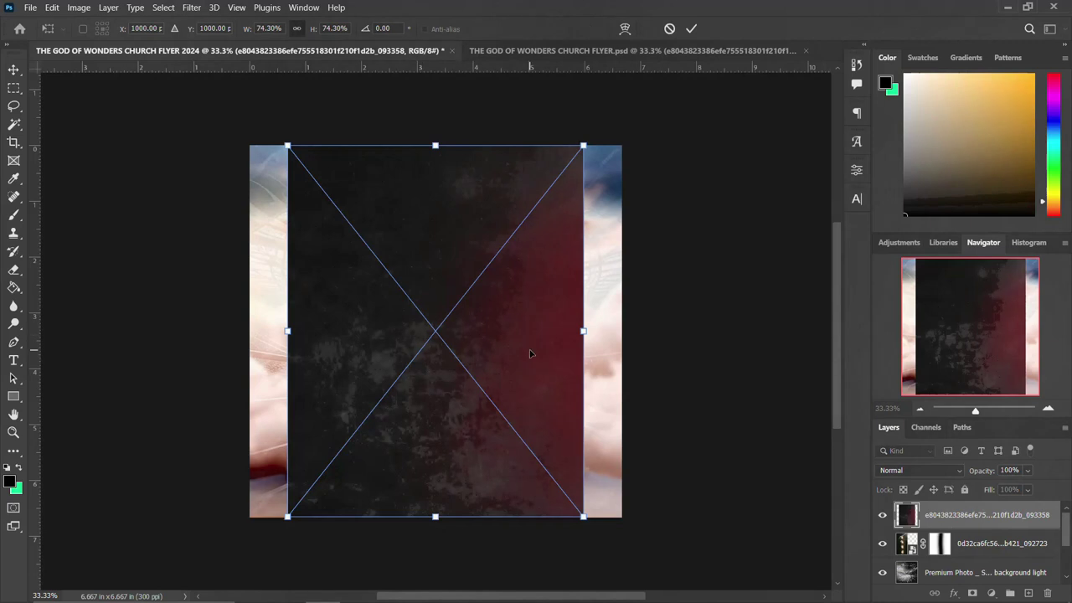
left_click_drag(584, 331, 624, 329)
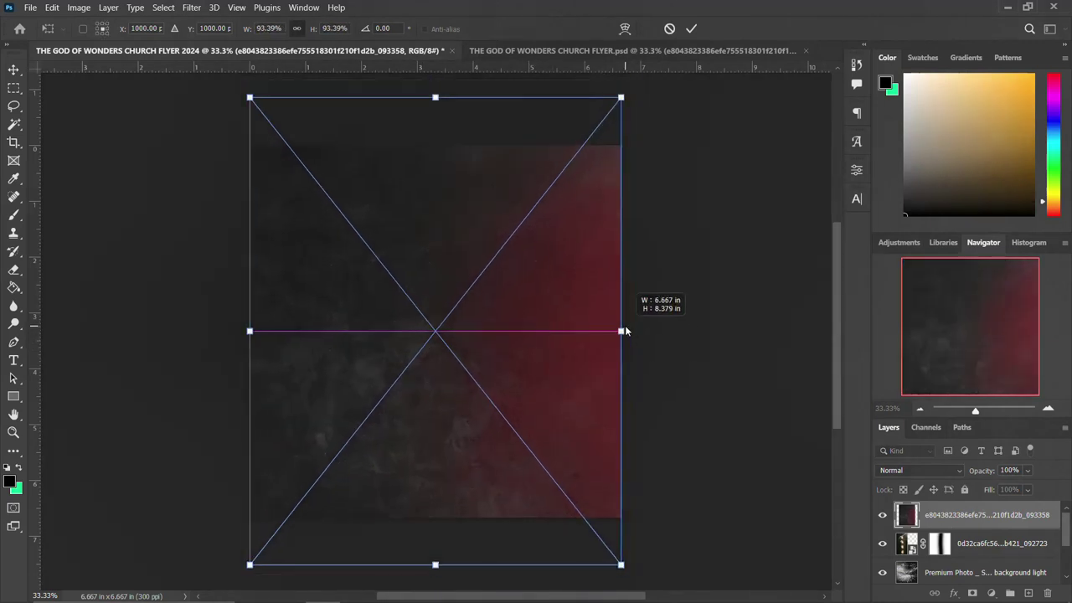
key("Return")
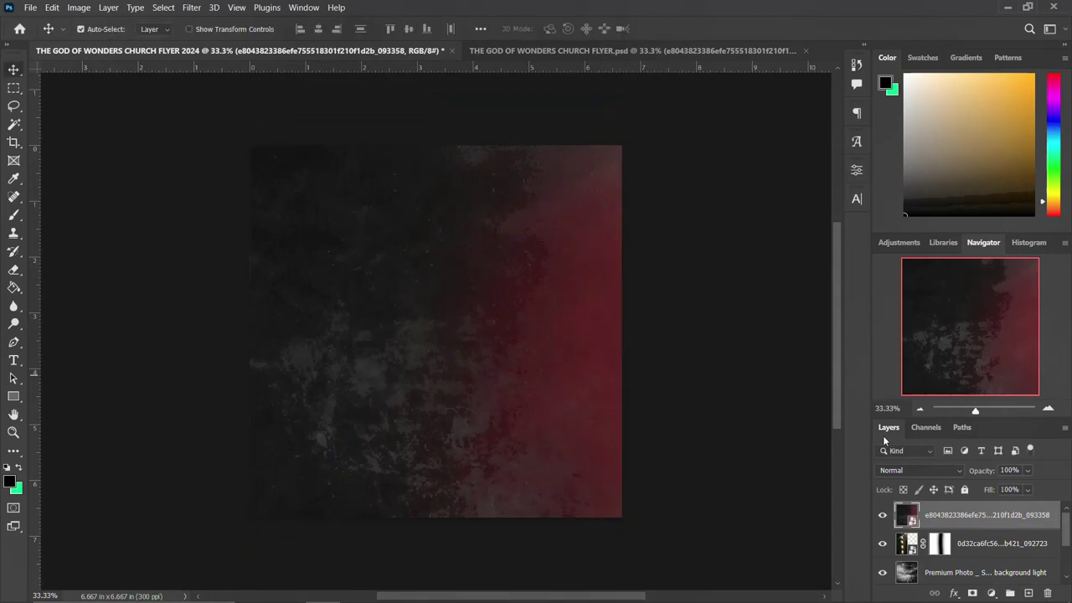
left_click(939, 471)
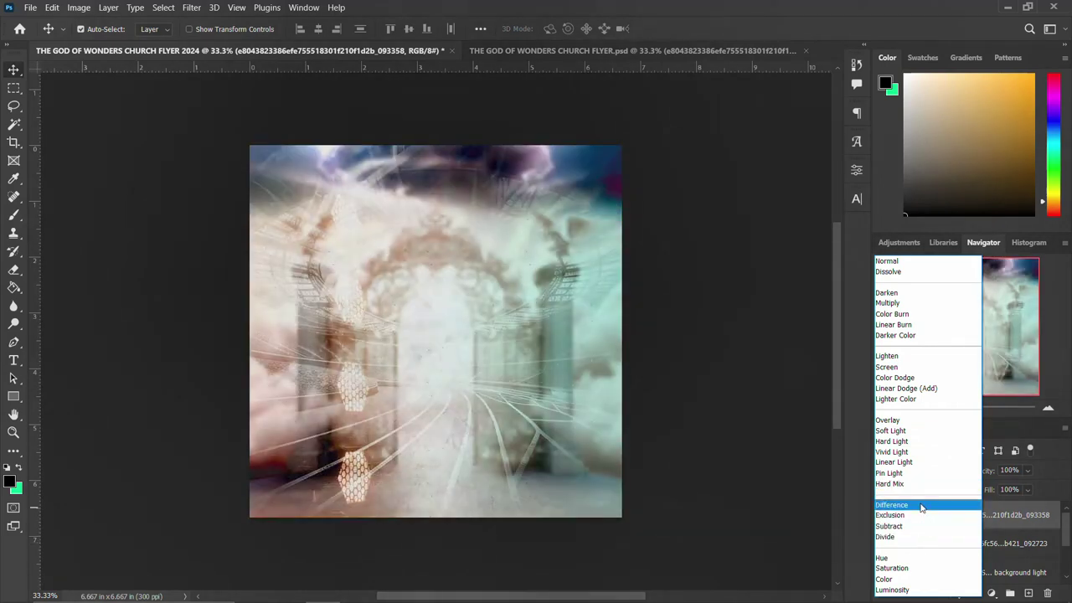
- Blend the texture in Difference mode and toggle its visibility to compare
left_click(921, 506)
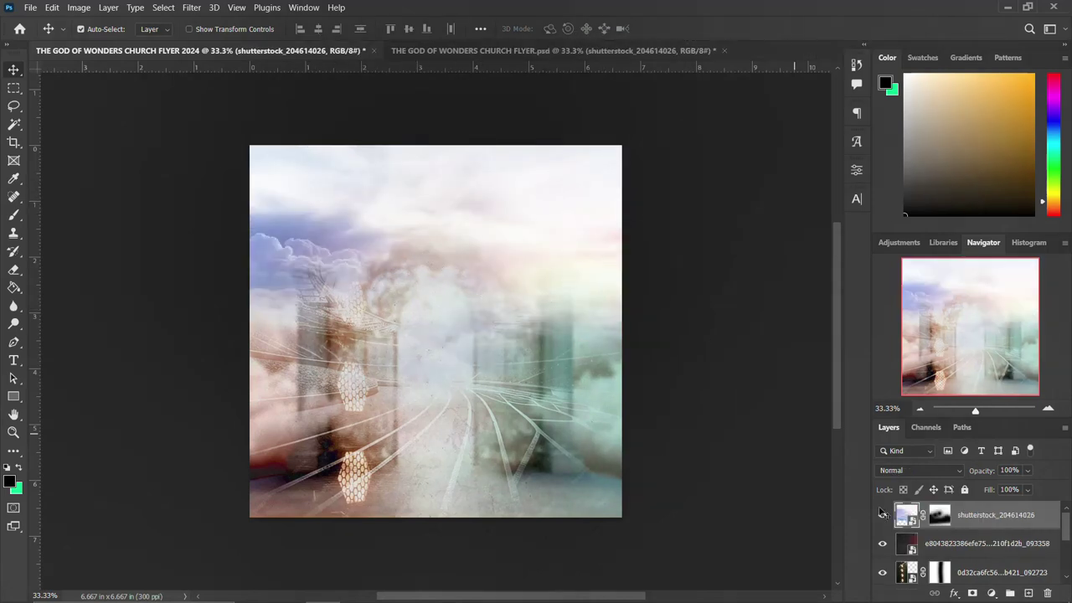
left_click(890, 545)
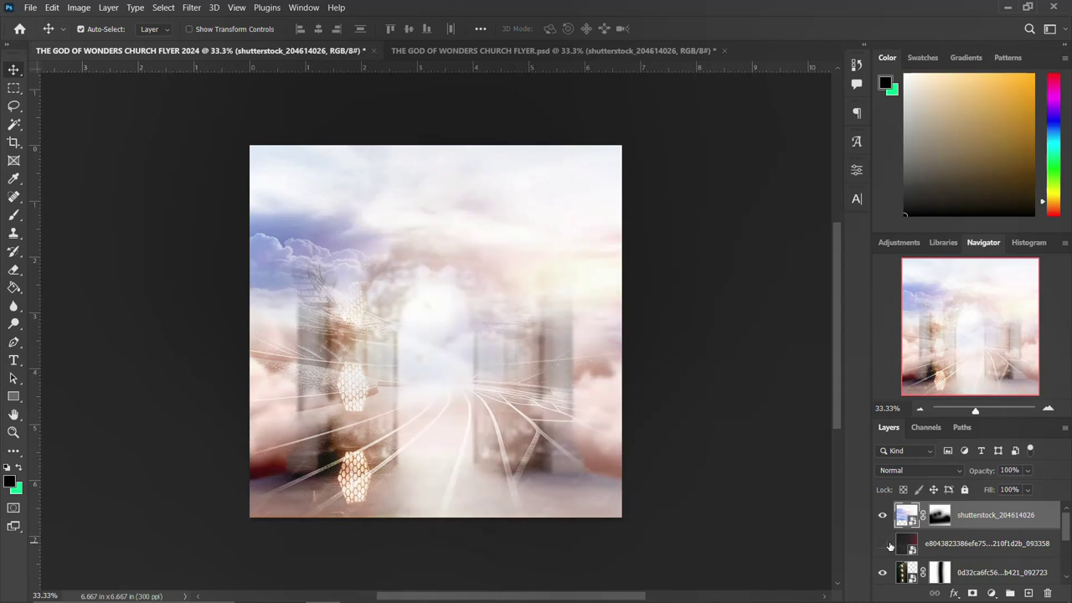
left_click(890, 544)
left_click(890, 545)
left_click(889, 545)
- Check the stadium photo's visibility, hide BG copy 2, and nudge the cloud image into place
scroll(889, 549, "down", 1)
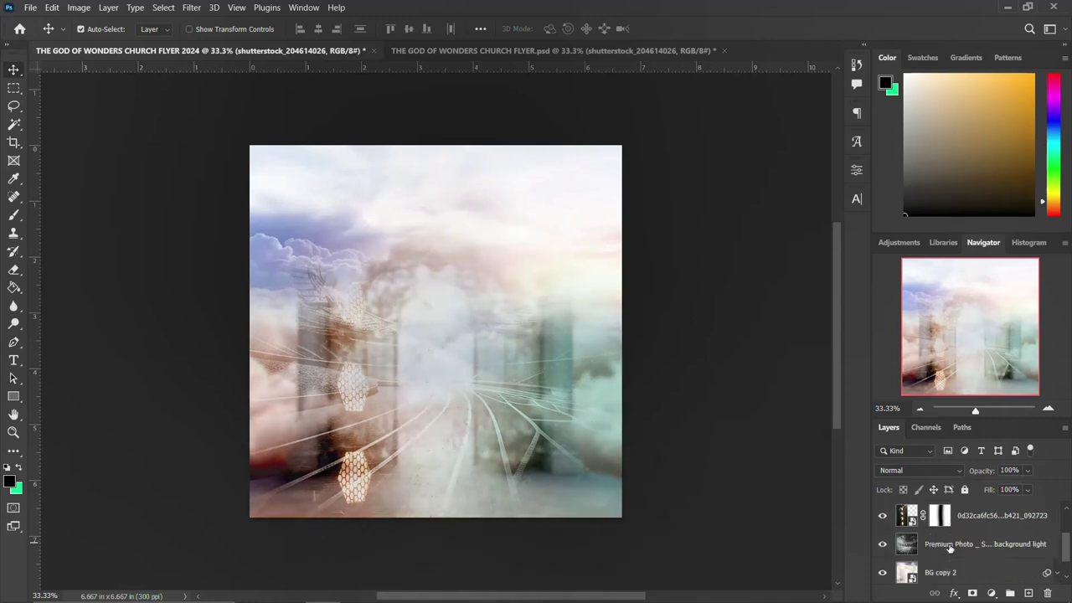
left_click(883, 545)
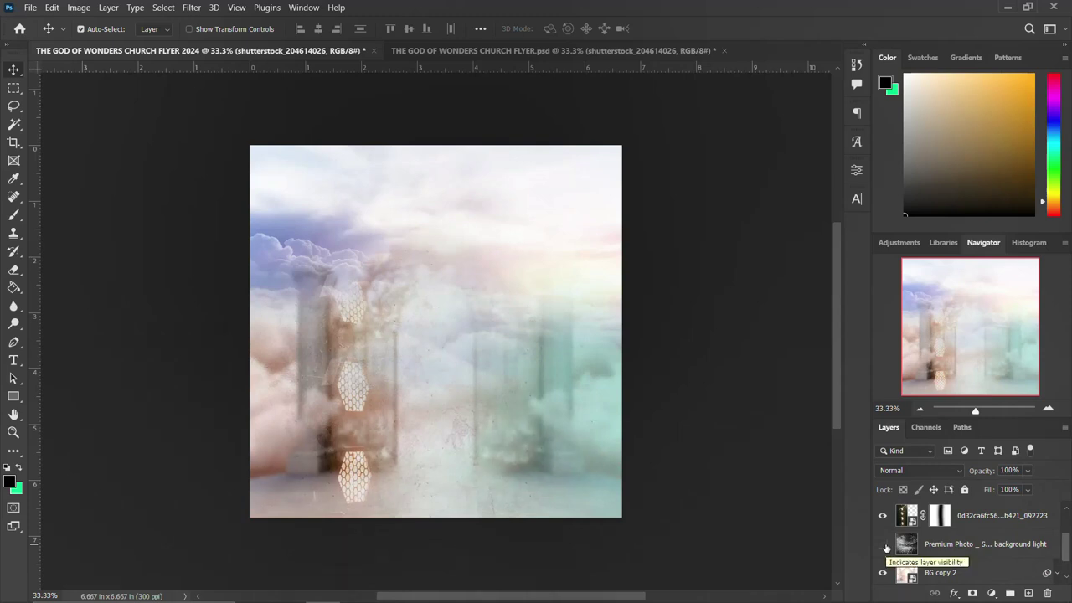
left_click(883, 545)
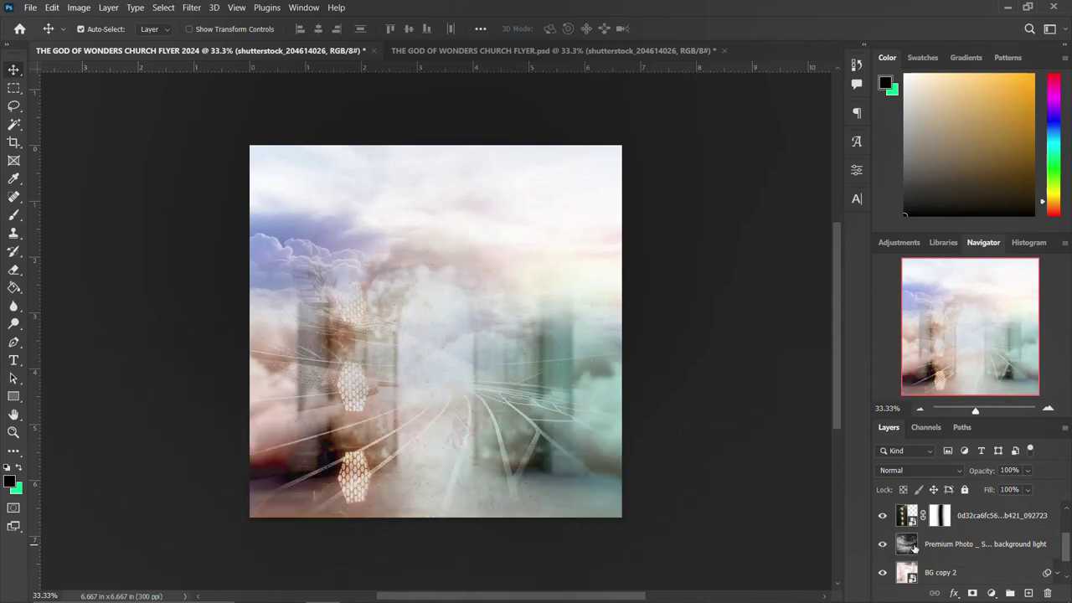
scroll(875, 553, "down", 1)
left_click(879, 545)
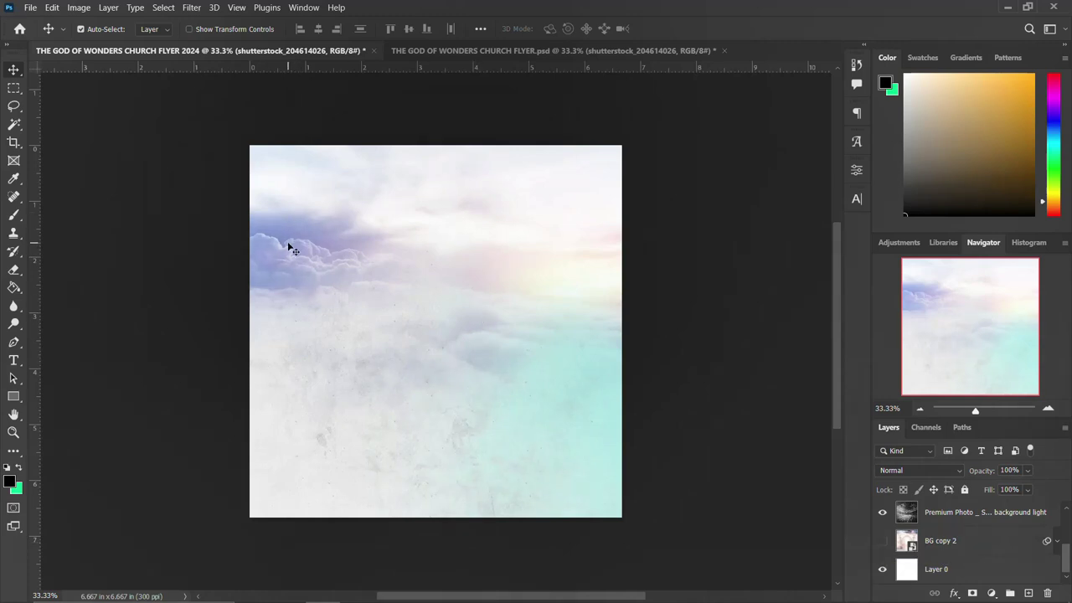
mouse_move(305, 237)
left_mouse_down()
mouse_move(323, 251)
mouse_move(356, 243)
mouse_move(310, 236)
mouse_move(319, 232)
left_mouse_up()
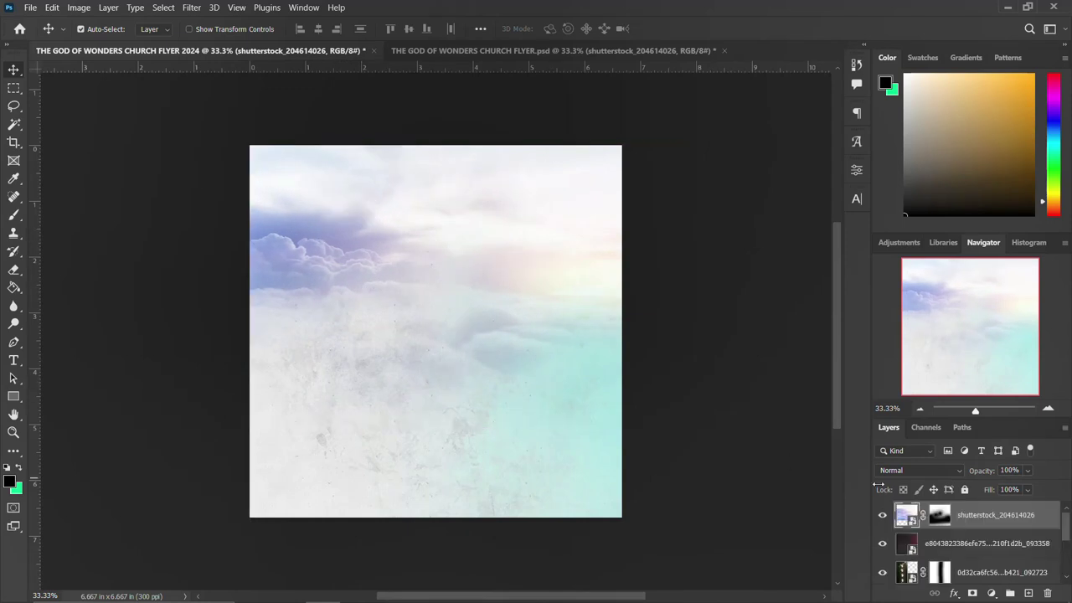
- Turn the railway-and-gate layer back on and review the layer stack
scroll(948, 550, "down", 2)
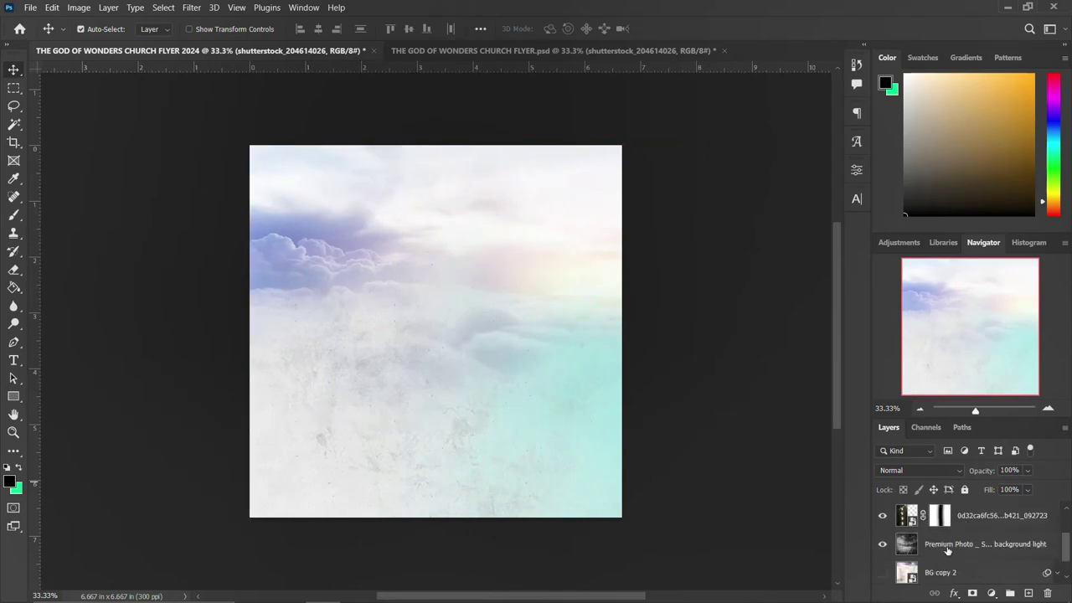
left_click(884, 573)
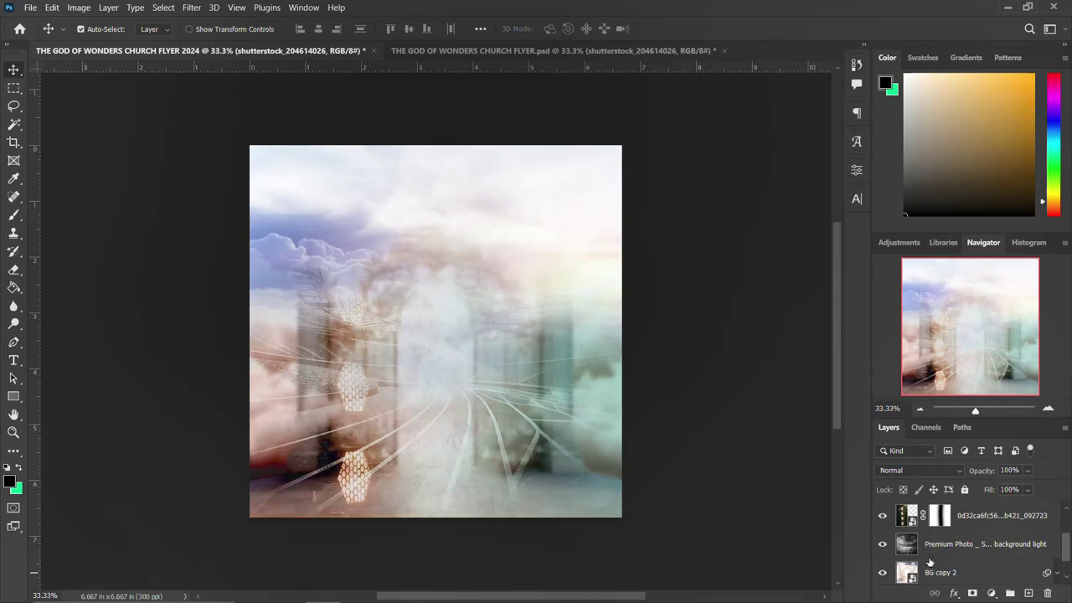
scroll(935, 548, "up", 2)
scroll(934, 548, "down", 3)
- Select all layers, group them with Ctrl+G, and rename the group BACKGROUND
key("ctrl+alt+a")
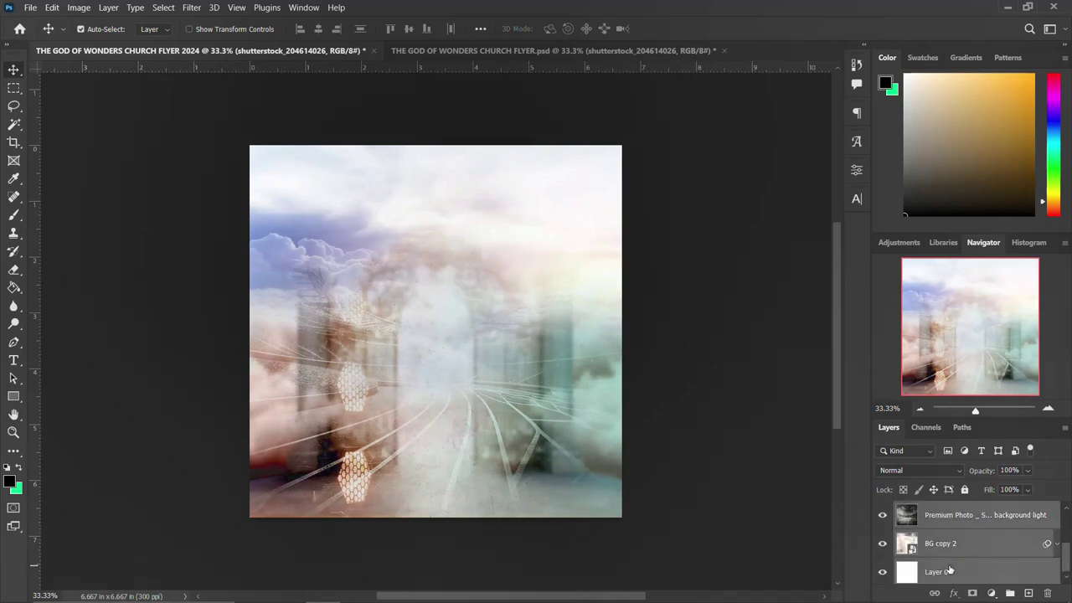
key("ctrl+g")
double_click(933, 510)
type("BACKGROUND")
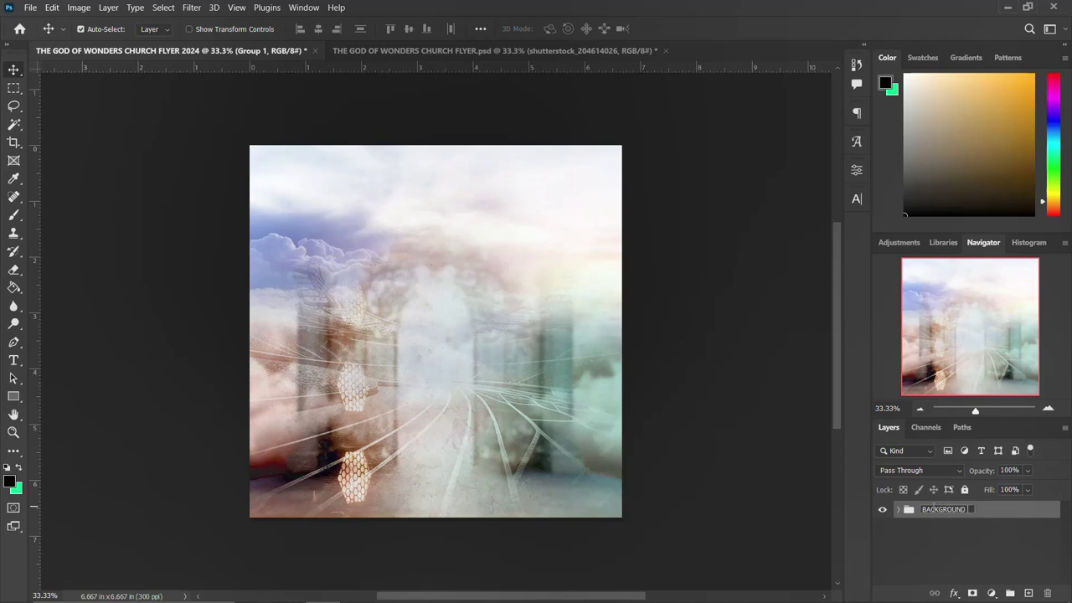
key("Return")
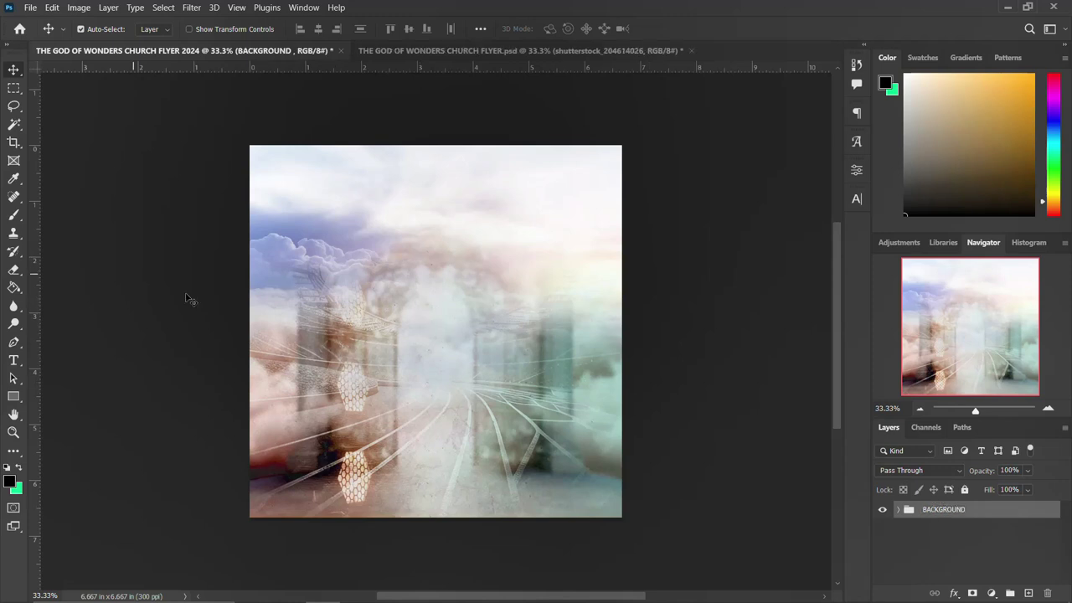
- Draw a rectangle across the left middle of the flyer
left_click(13, 361)
left_click(15, 396)
left_click_drag(233, 295, 515, 374)
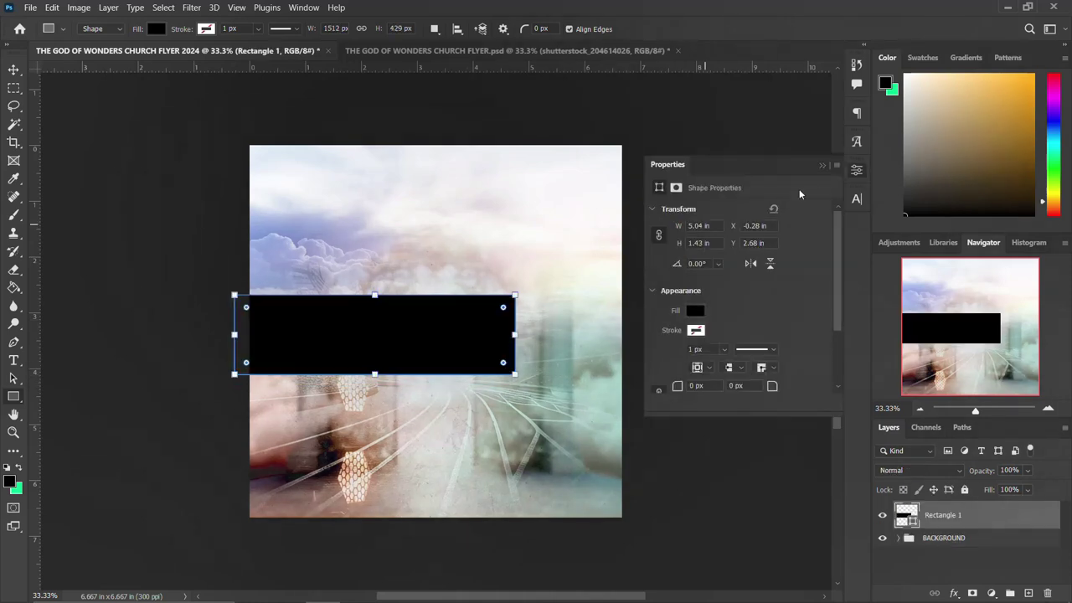
left_click(854, 172)
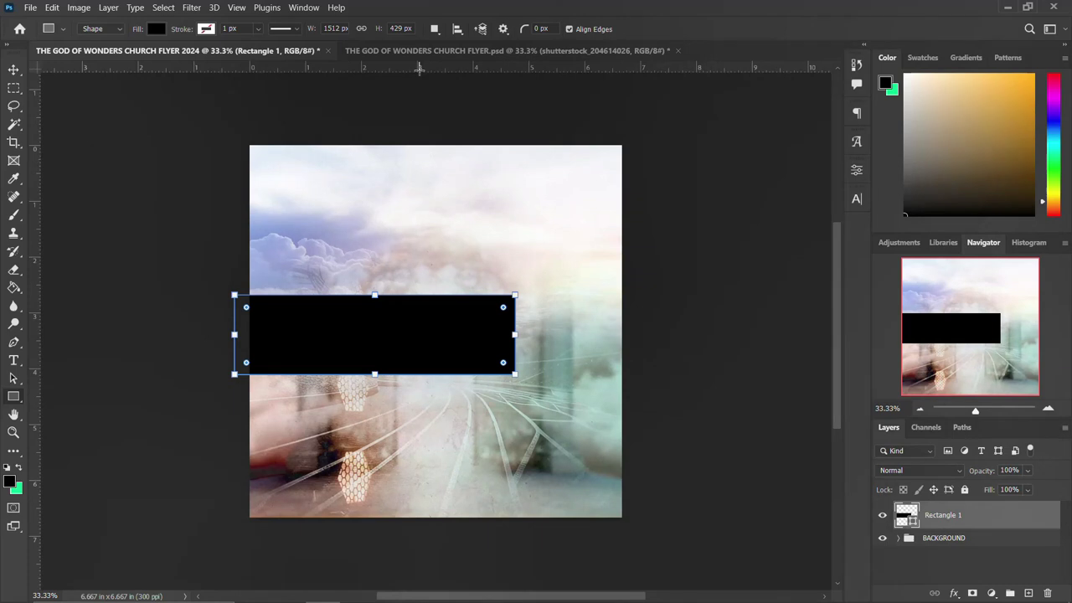
key("v")
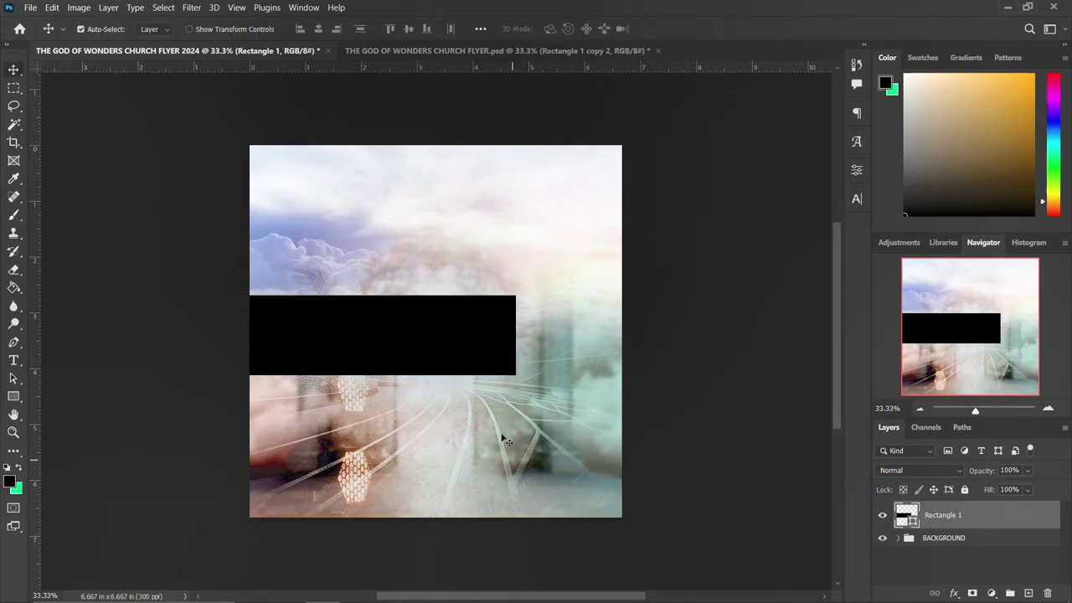
- Paste the copied blue gradient layer style onto the rectangle and nudge it slightly lower
double_click(1018, 521)
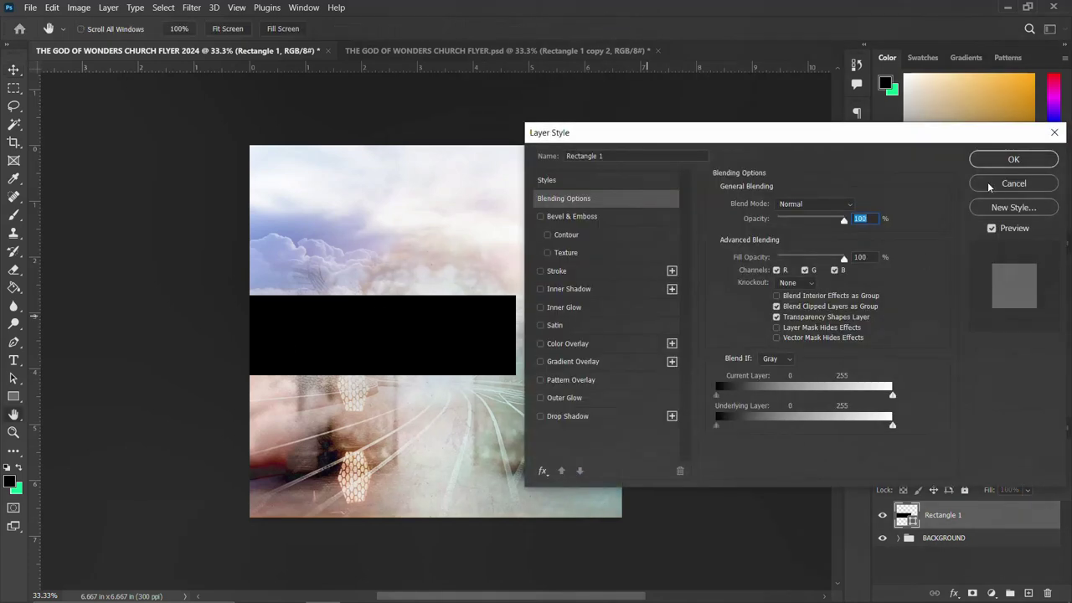
key("Escape")
right_click(1018, 515)
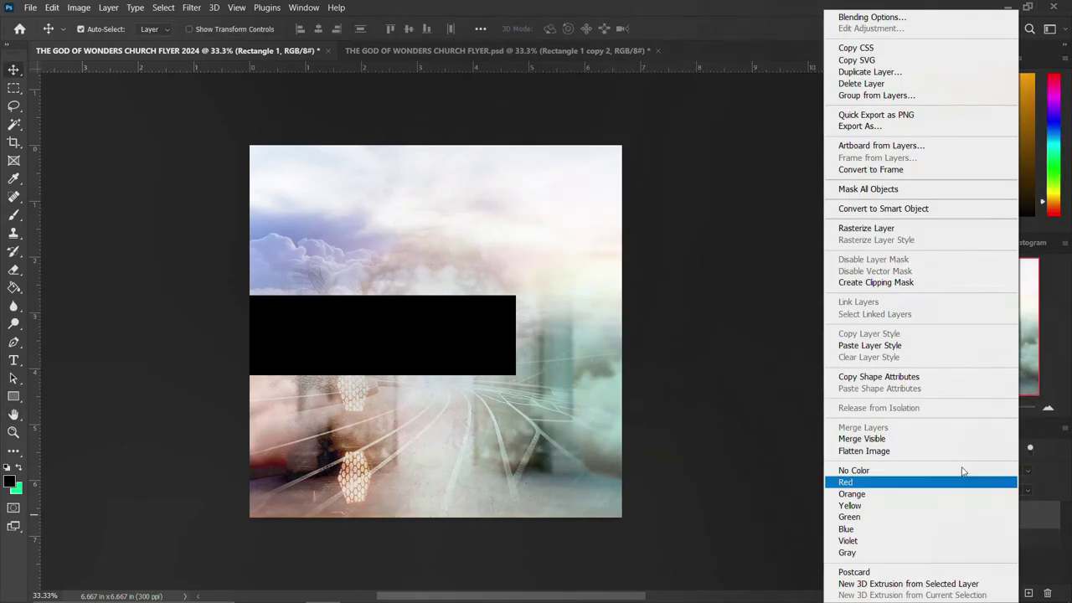
left_click(872, 346)
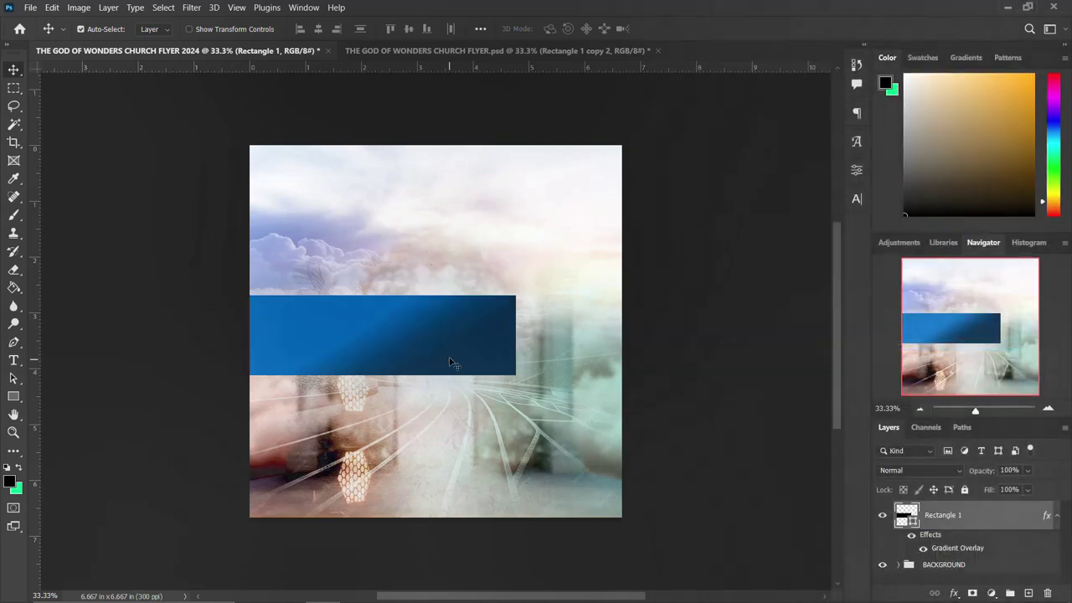
mouse_move(448, 354)
left_mouse_down()
mouse_move(430, 349)
mouse_move(443, 349)
mouse_move(444, 362)
left_mouse_up()
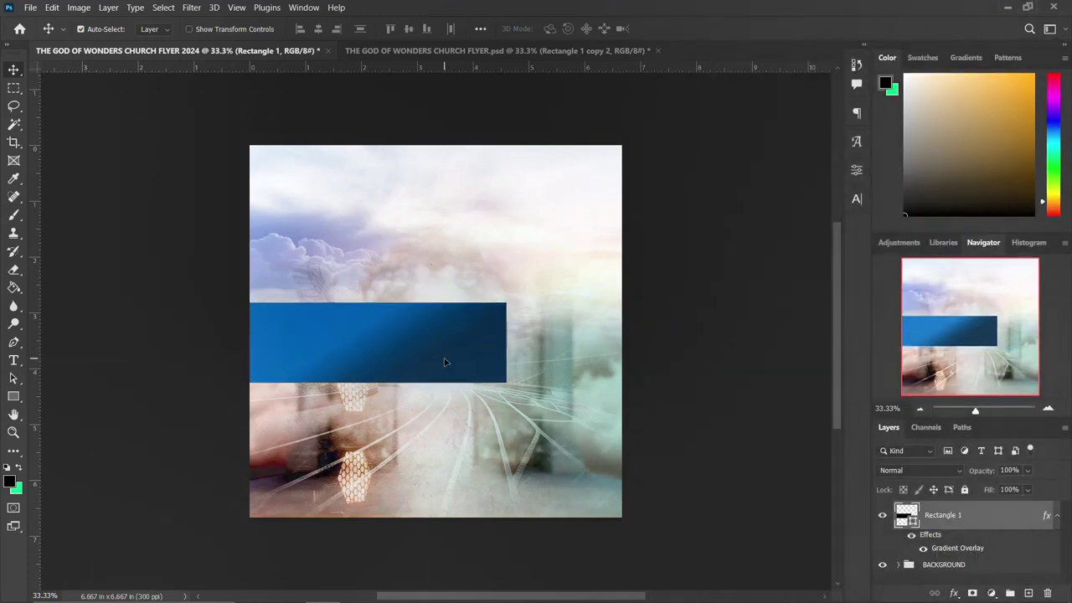
key("ctrl+t")
- Try rotating the bar about 24 degrees, then undo it back to level
left_click_drag(516, 294, 526, 361)
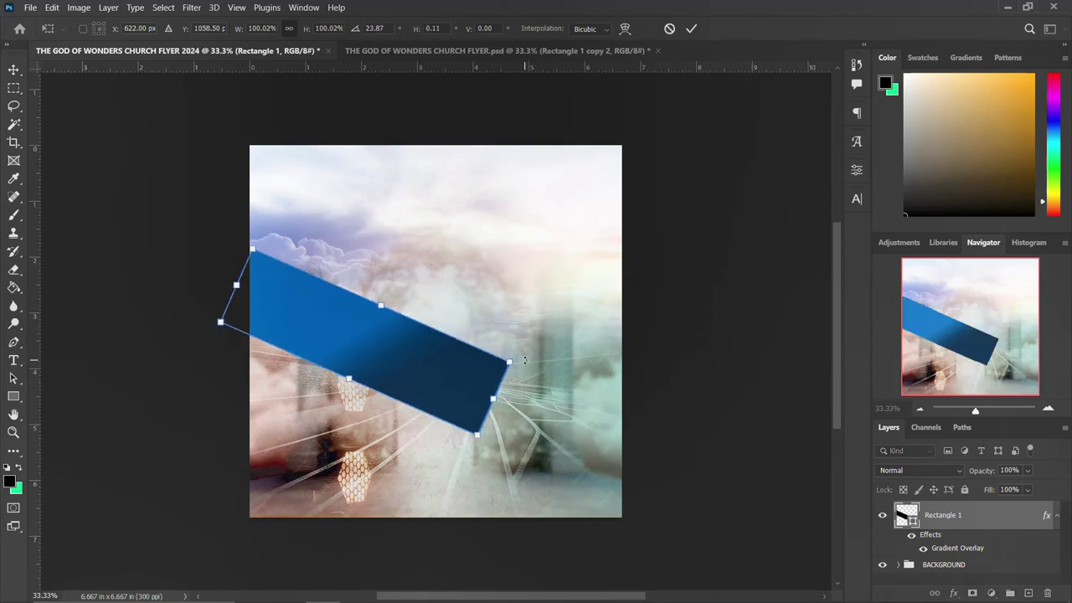
key("ctrl+z")
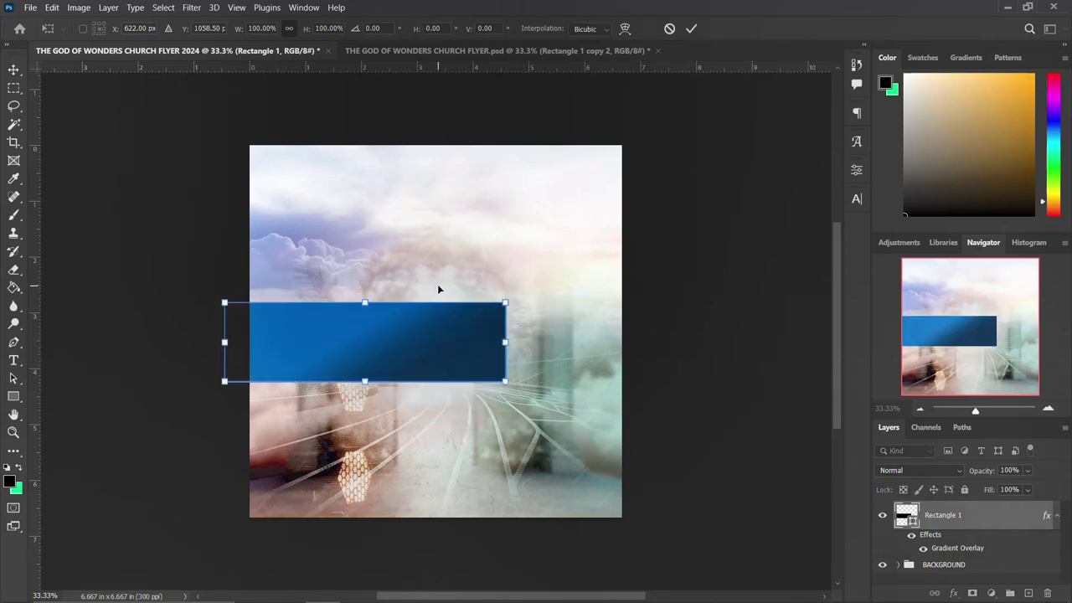
key("Return")
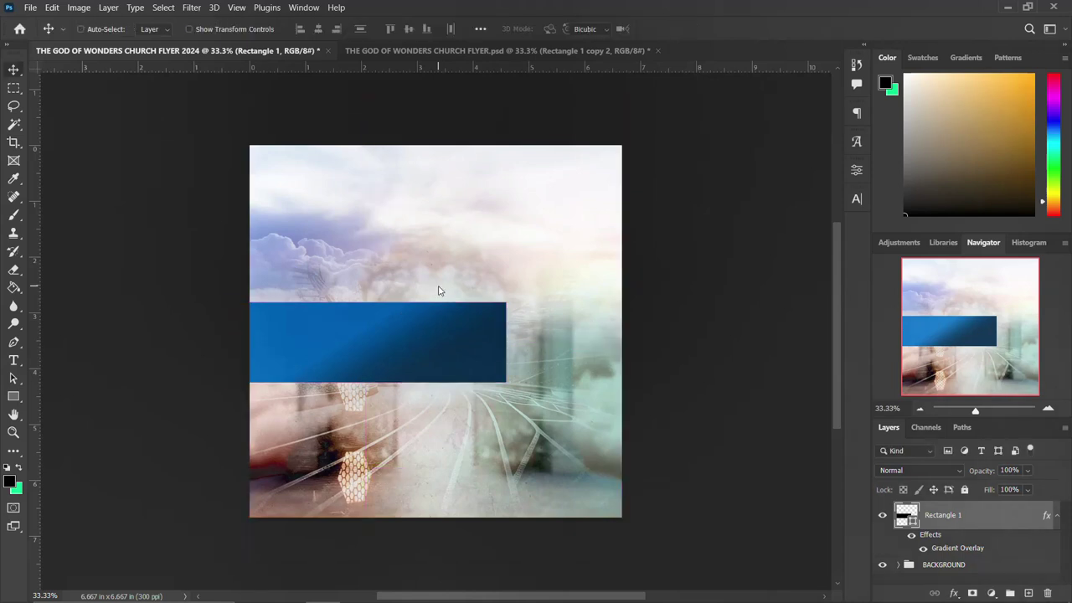
- Distort the bar so its right end slants downward, with a 25° vertical skew
key("ctrl+t")
right_click(427, 341)
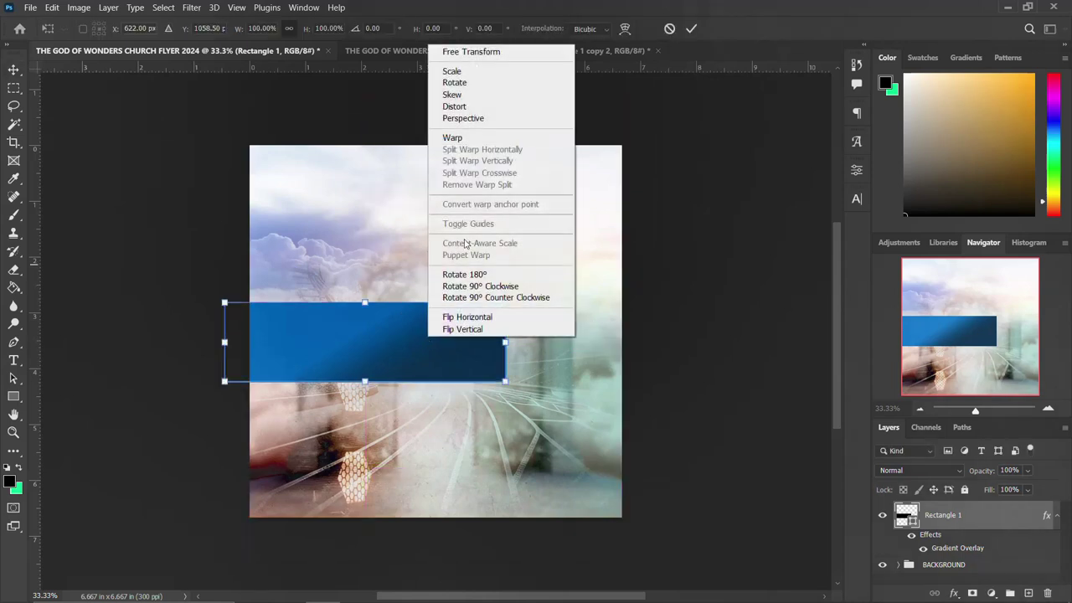
left_click(464, 107)
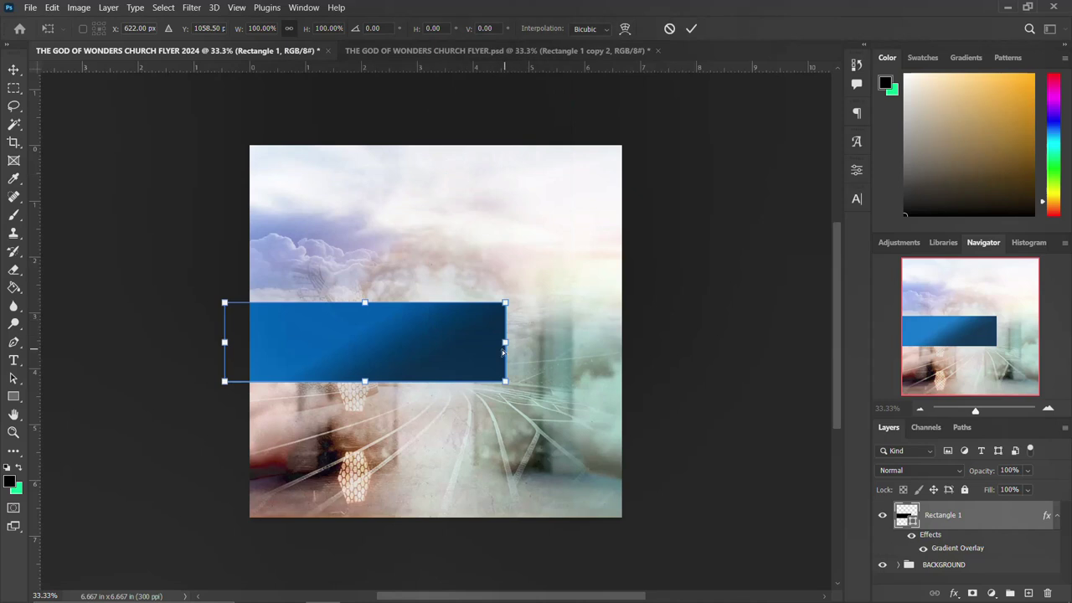
left_click_drag(505, 344, 486, 448)
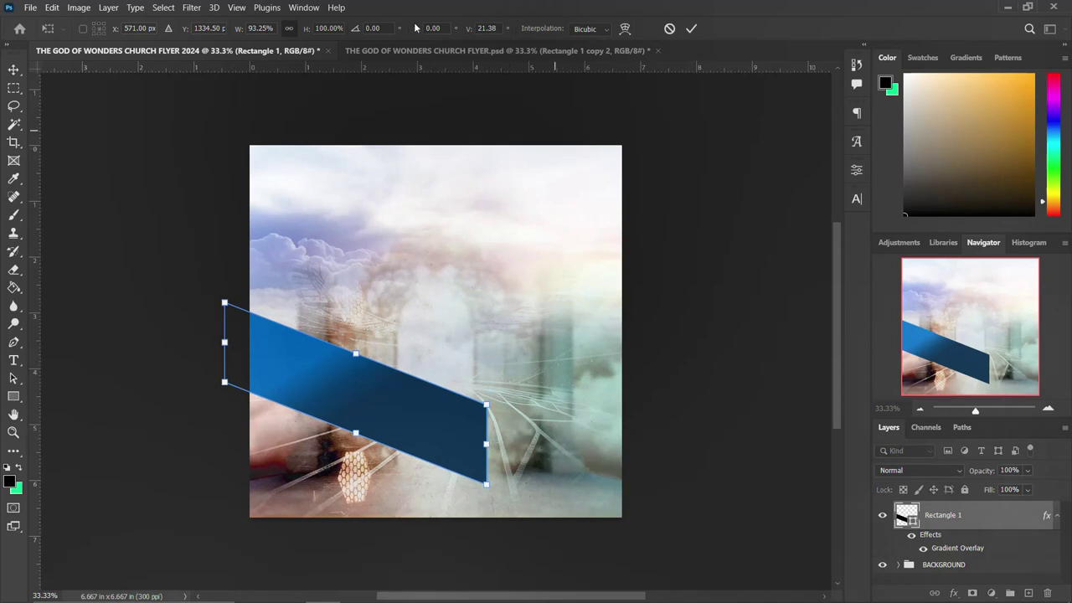
left_click(489, 28)
type("25")
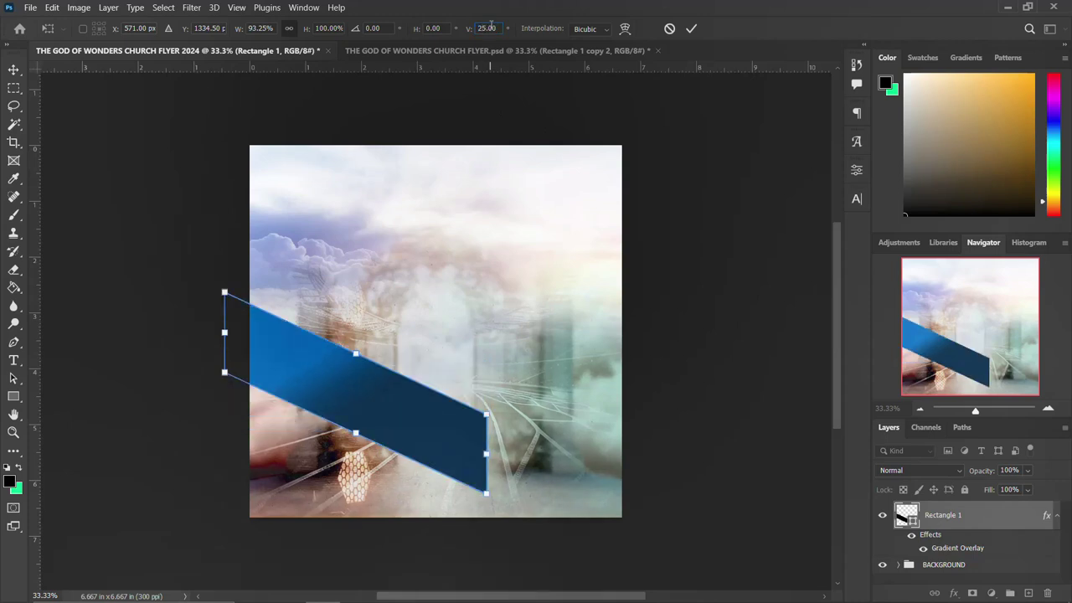
key("Return")
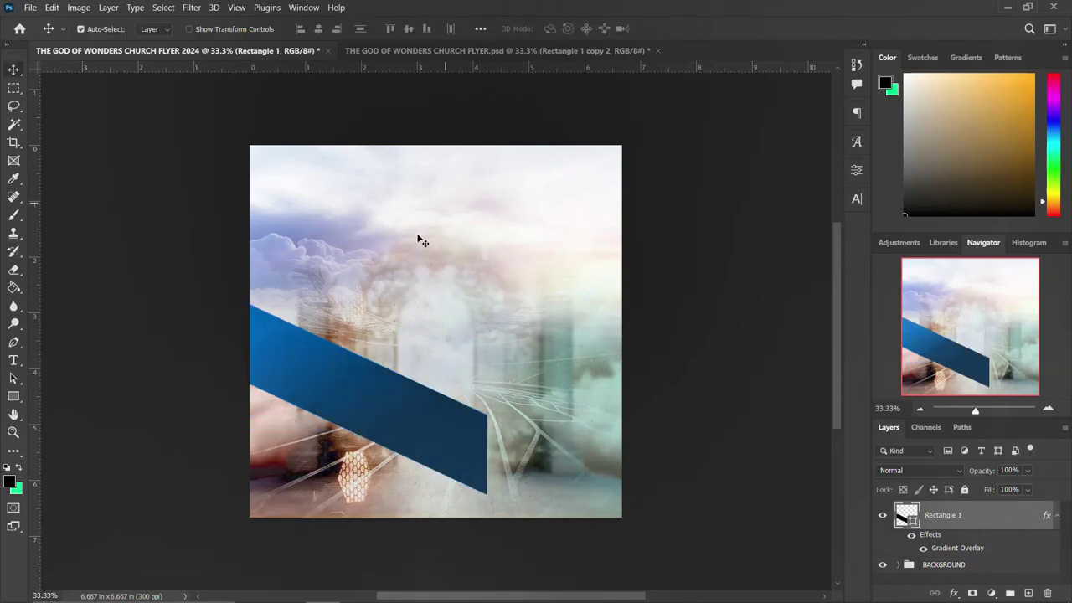
- Duplicate the slanted bar, flip the copy horizontally and place it on the right half
left_click_drag(414, 426, 405, 391)
key("ctrl+j")
key("ctrl+t")
left_click(436, 366)
left_click_drag(444, 362, 575, 358)
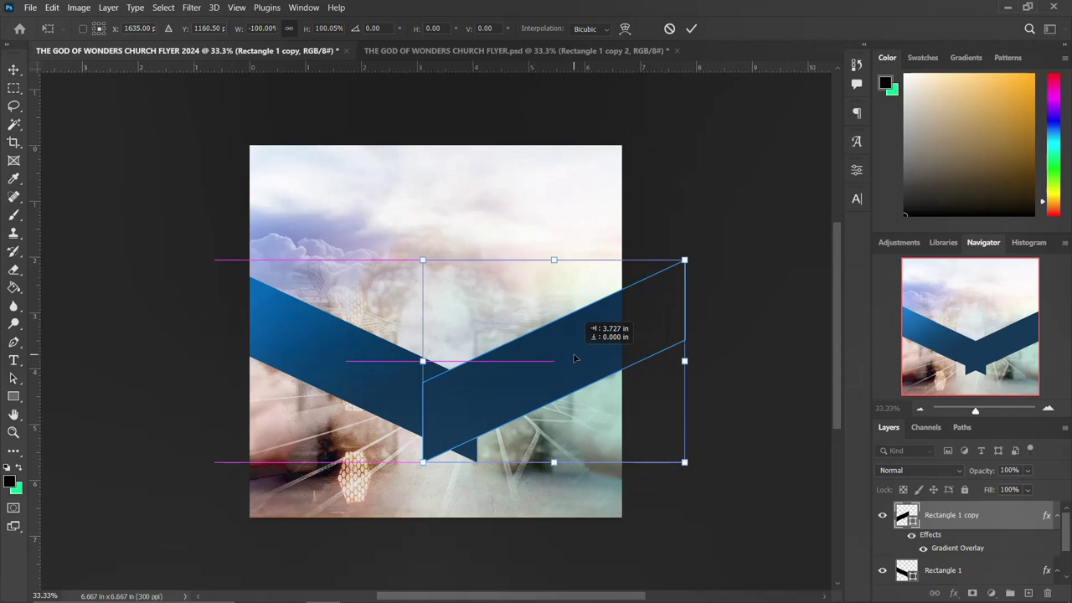
key("Return")
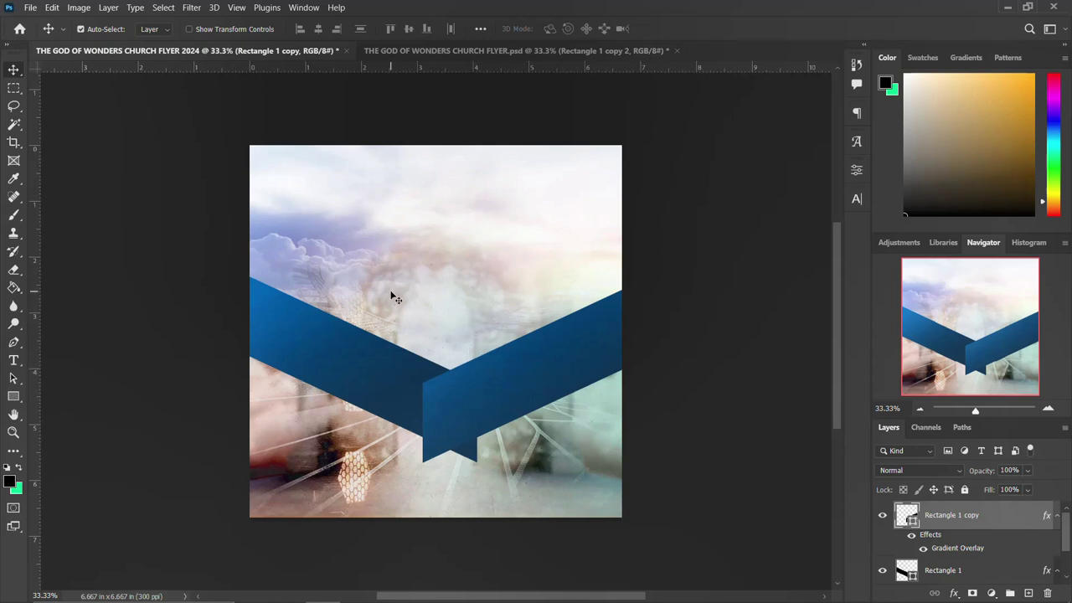
left_click(192, 10)
- Add a 4-column by 4-row guide layout to the flyer
key("Escape")
left_click(235, 8)
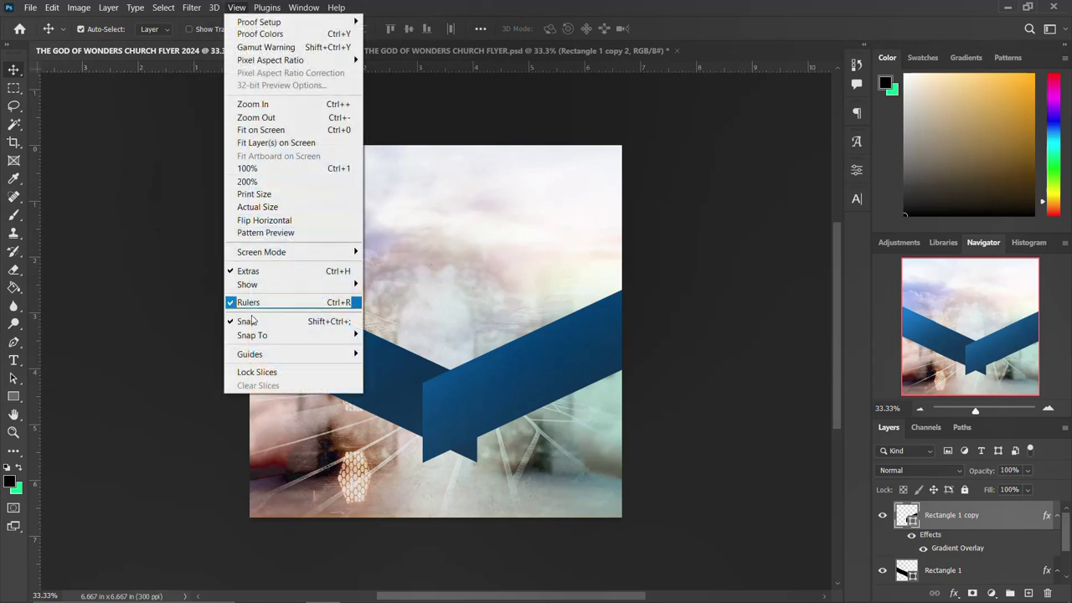
mouse_move(283, 359)
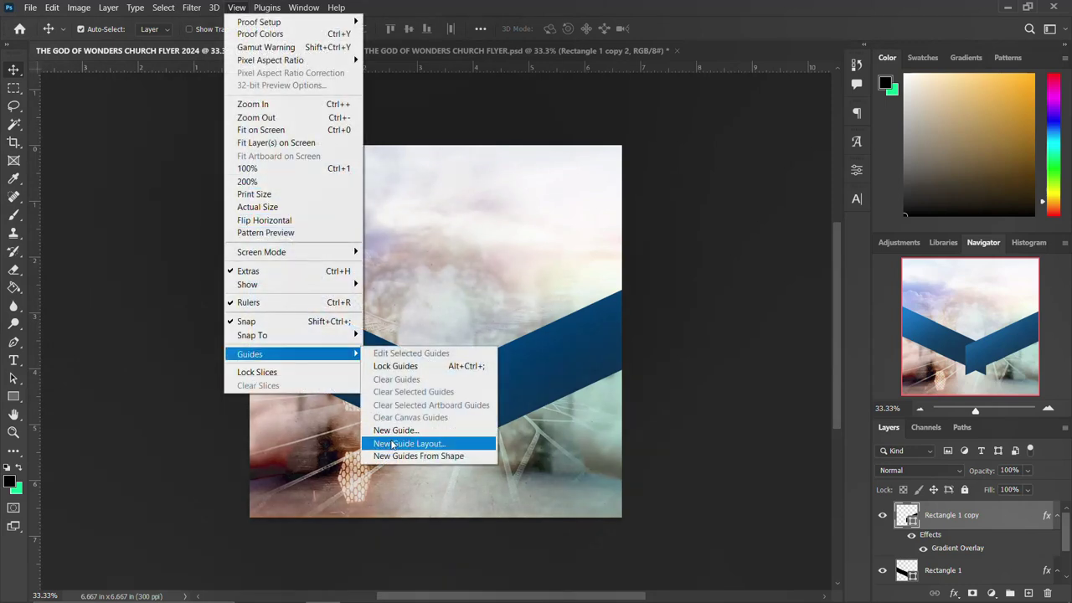
left_click(409, 443)
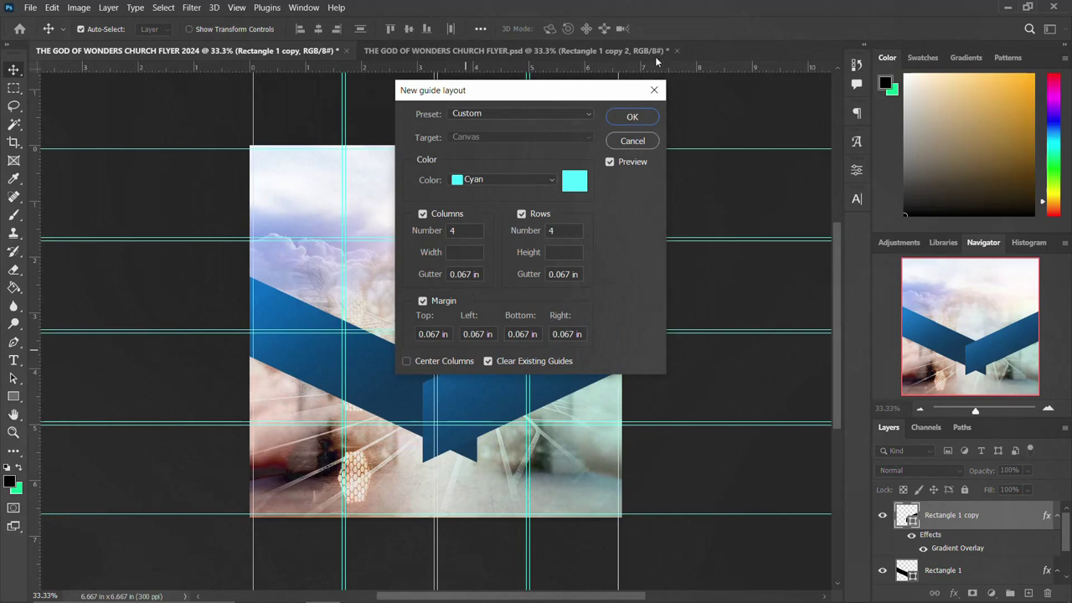
left_click(630, 118)
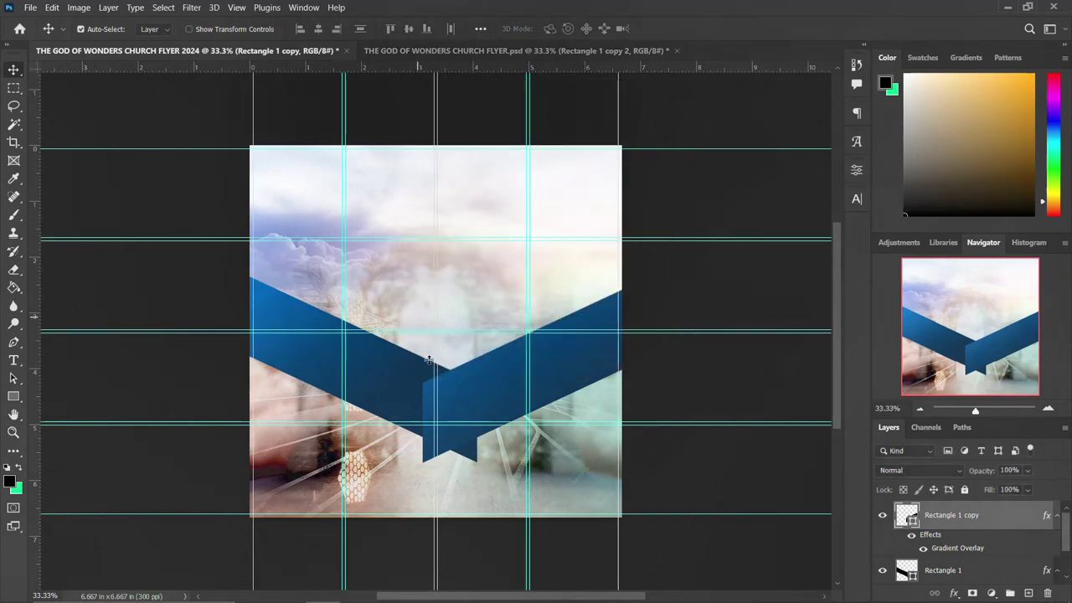
- Shift the left blue bar slightly left and duplicate a blue bar layer
left_click_drag(384, 382, 370, 377)
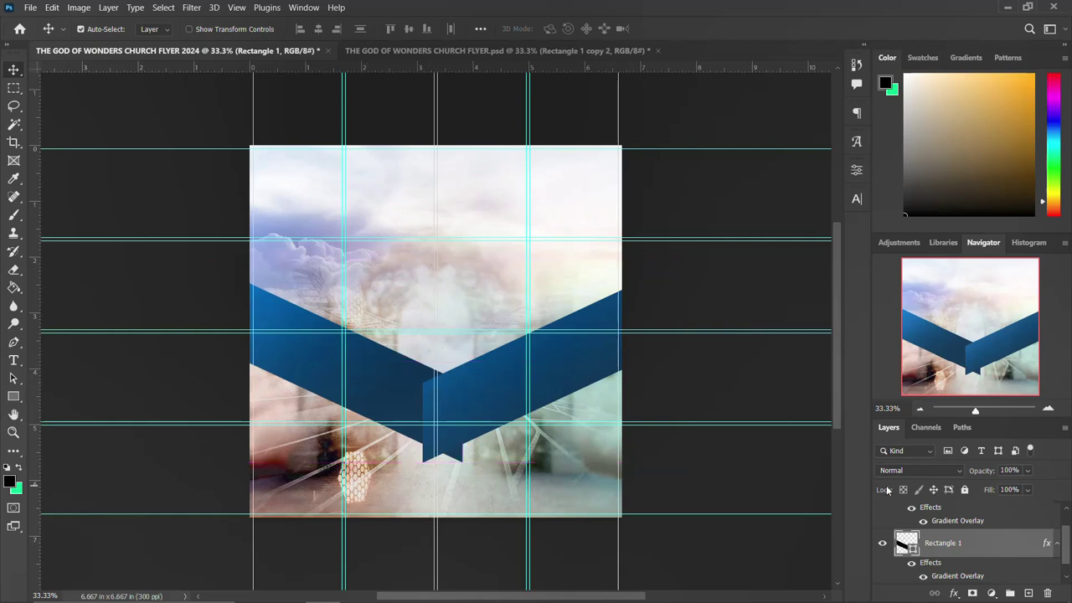
left_click(1055, 545)
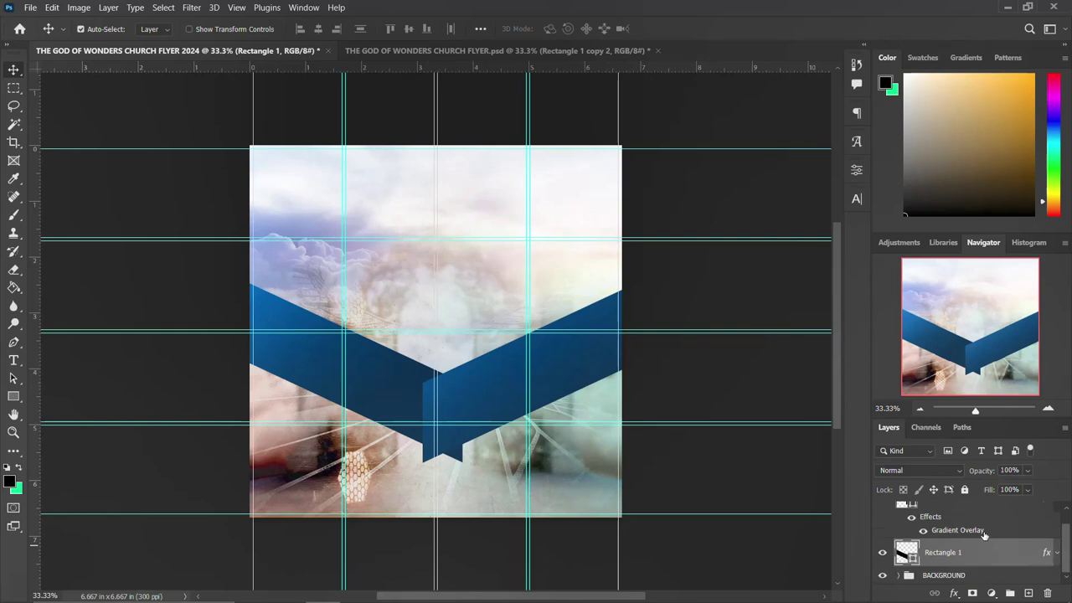
key("ctrl+j")
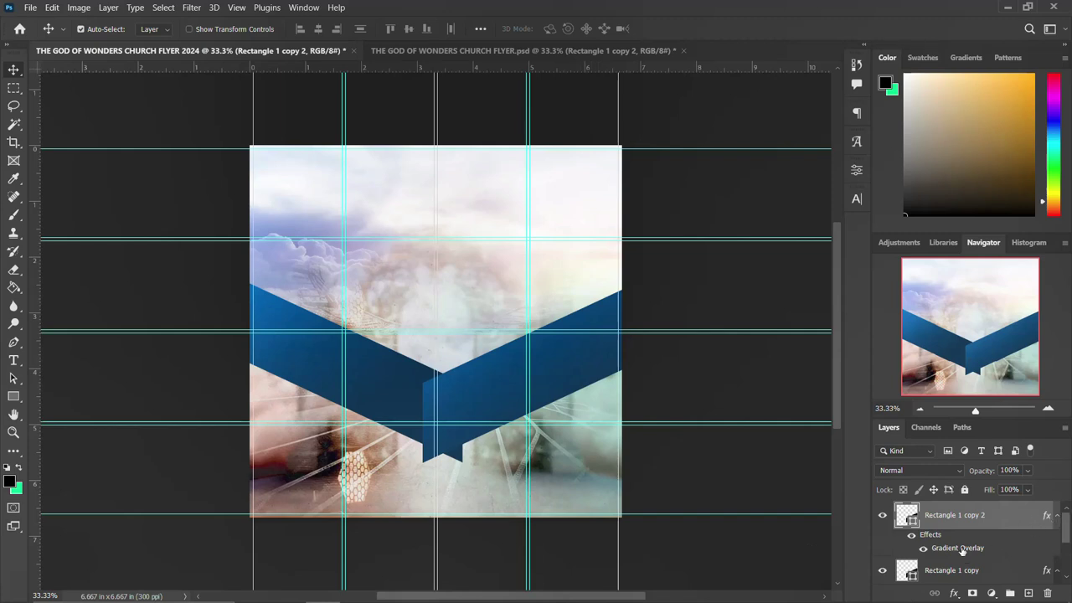
- Give Rectangle 1 copy a black-orange-cream gradient overlay
left_click(1056, 517)
left_click(997, 548)
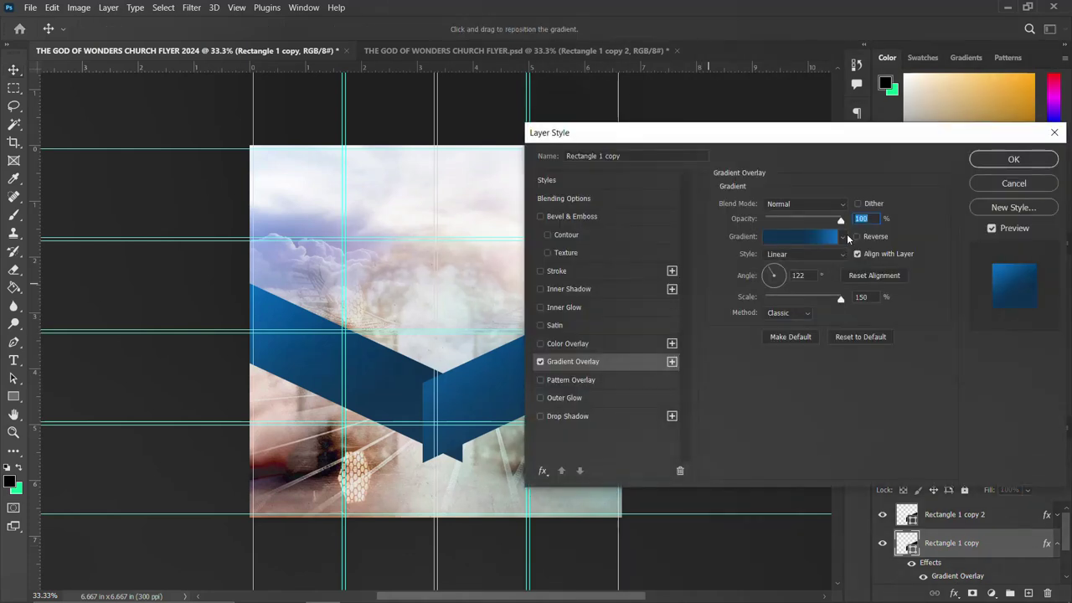
left_click(795, 240)
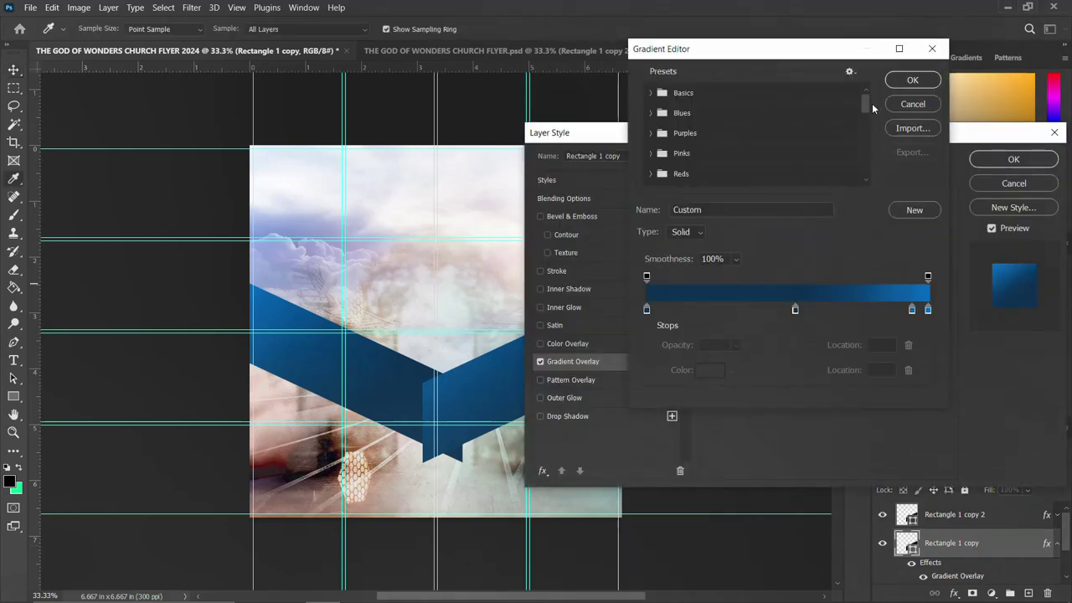
left_click_drag(866, 116, 871, 194)
left_click(810, 178)
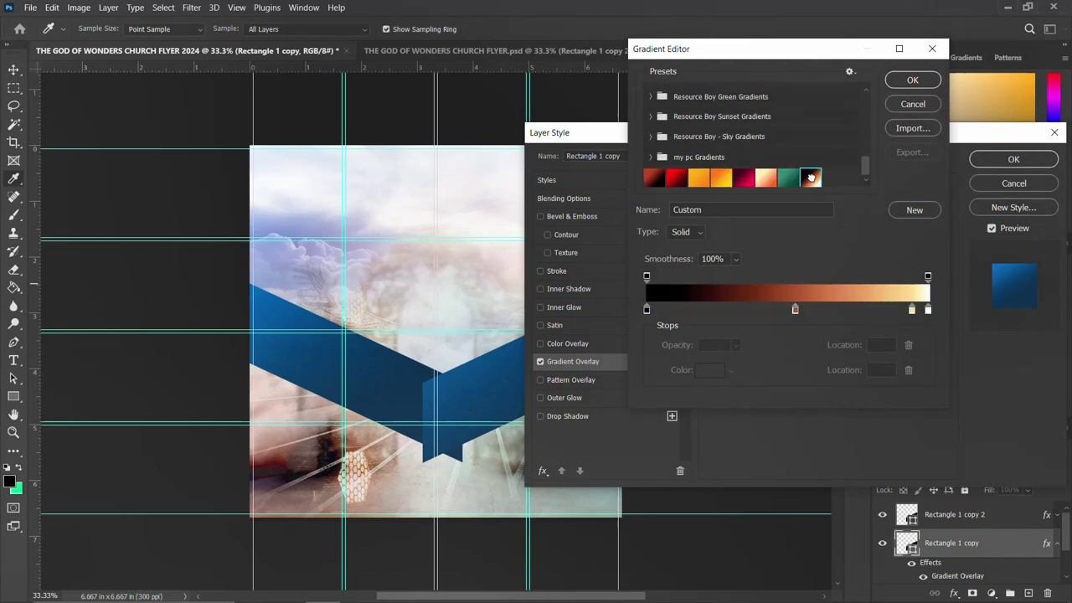
left_click(913, 80)
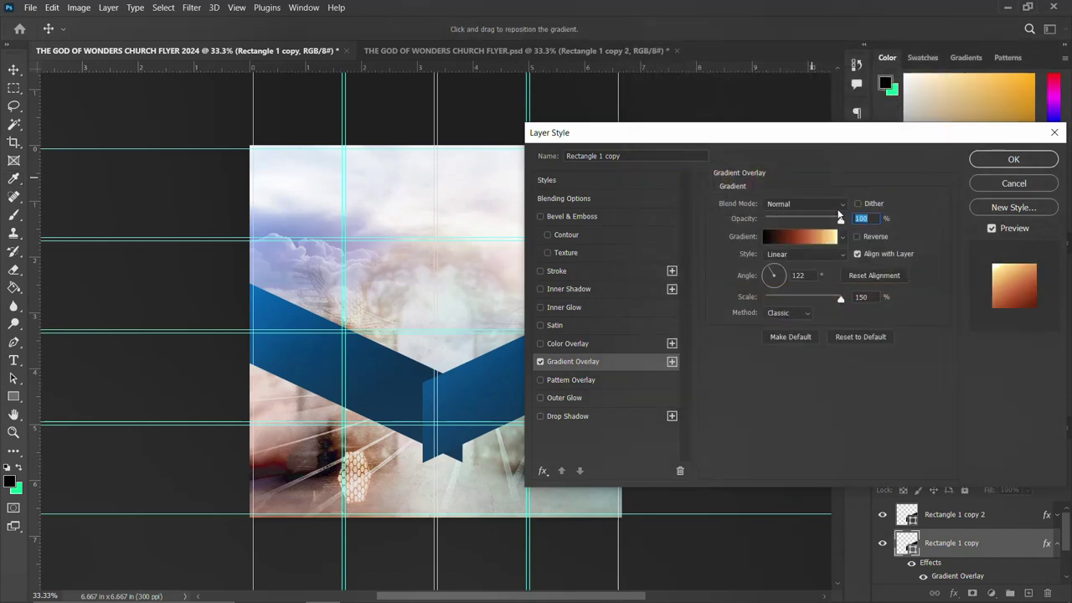
left_click(993, 162)
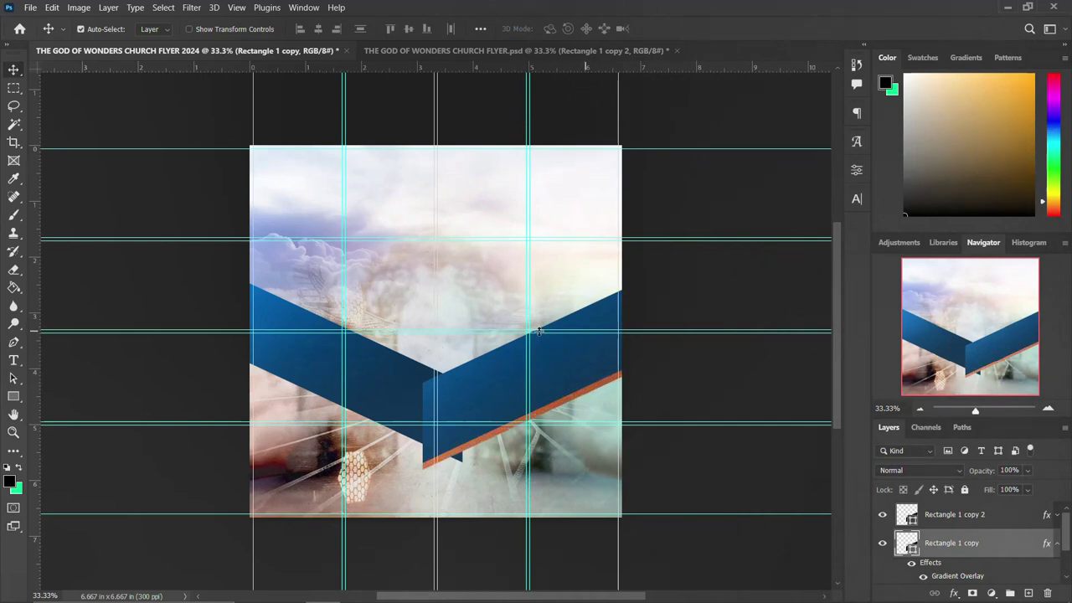
- Duplicate Rectangle 1 and give the original a reversed black-to-cream gradient overlay
key("alt+bracketleft")
key("ctrl+j")
scroll(998, 578, "down", 1)
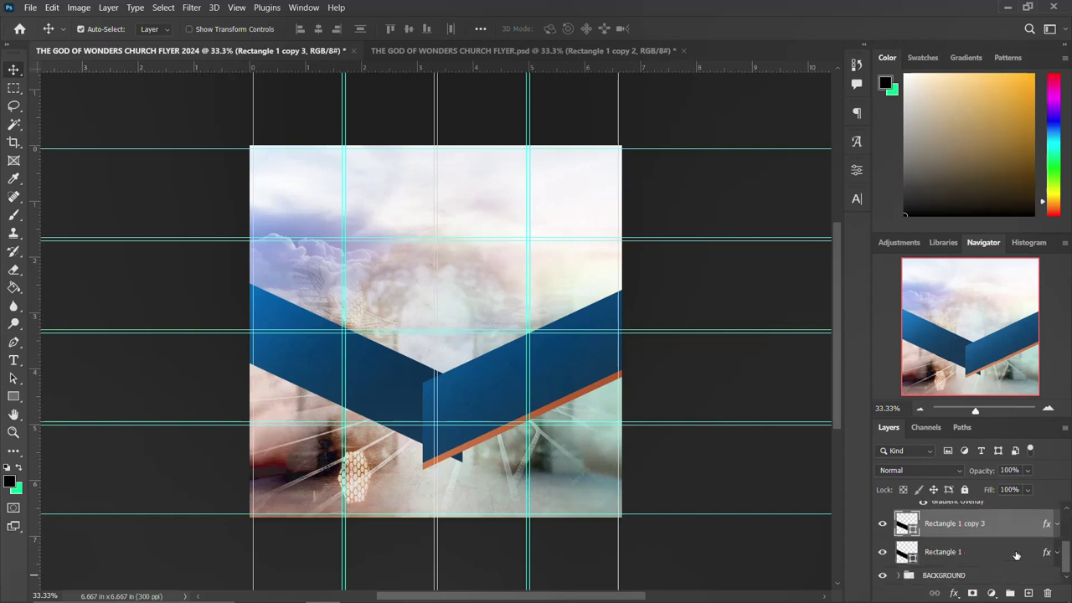
left_click(1017, 555)
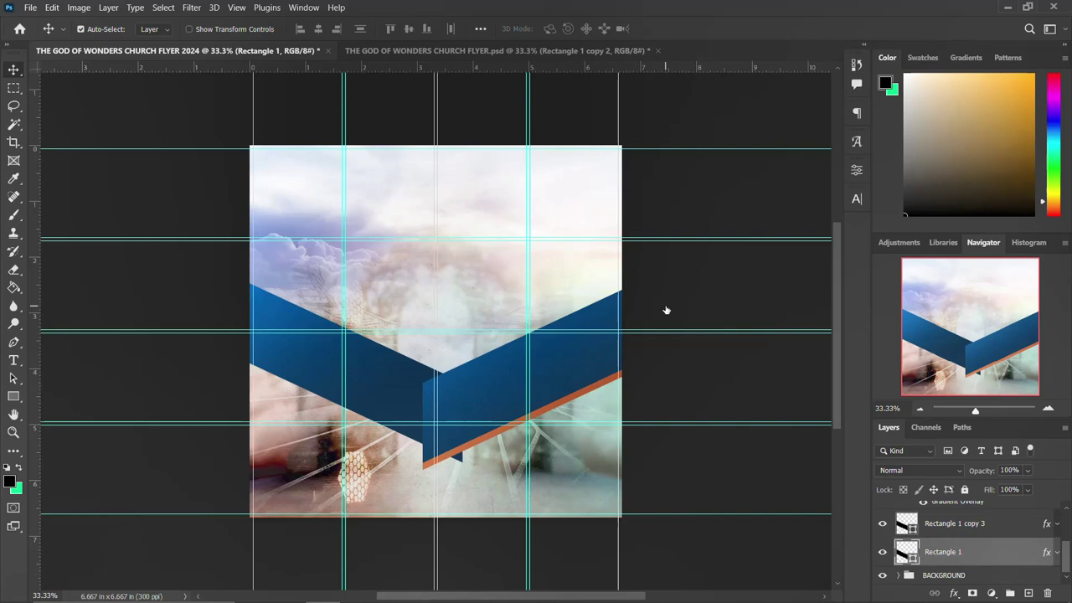
left_click(566, 363)
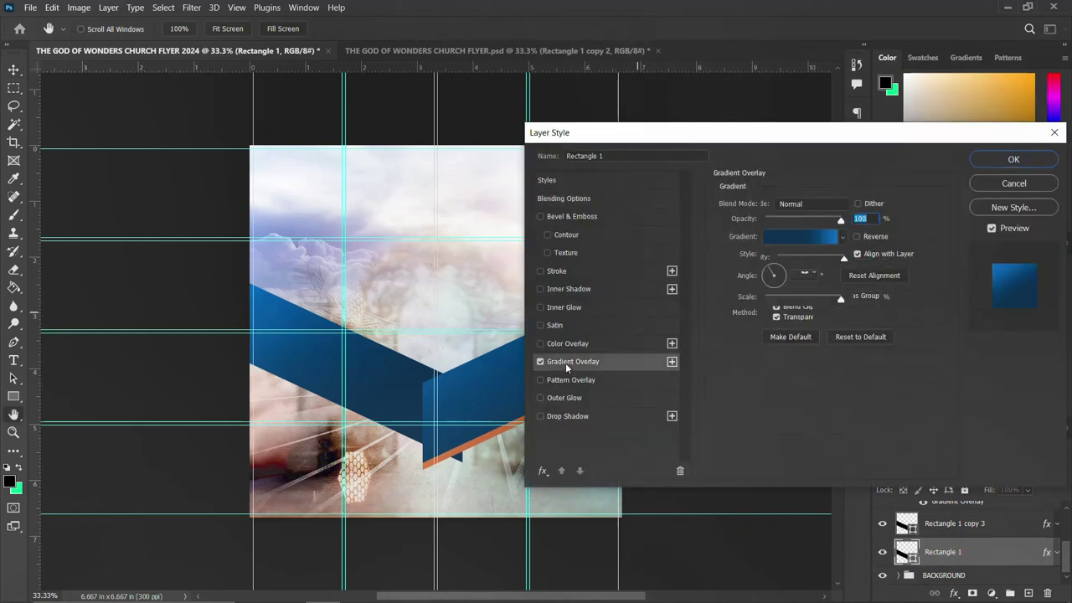
left_click(800, 239)
left_click_drag(862, 107, 864, 204)
left_click(811, 179)
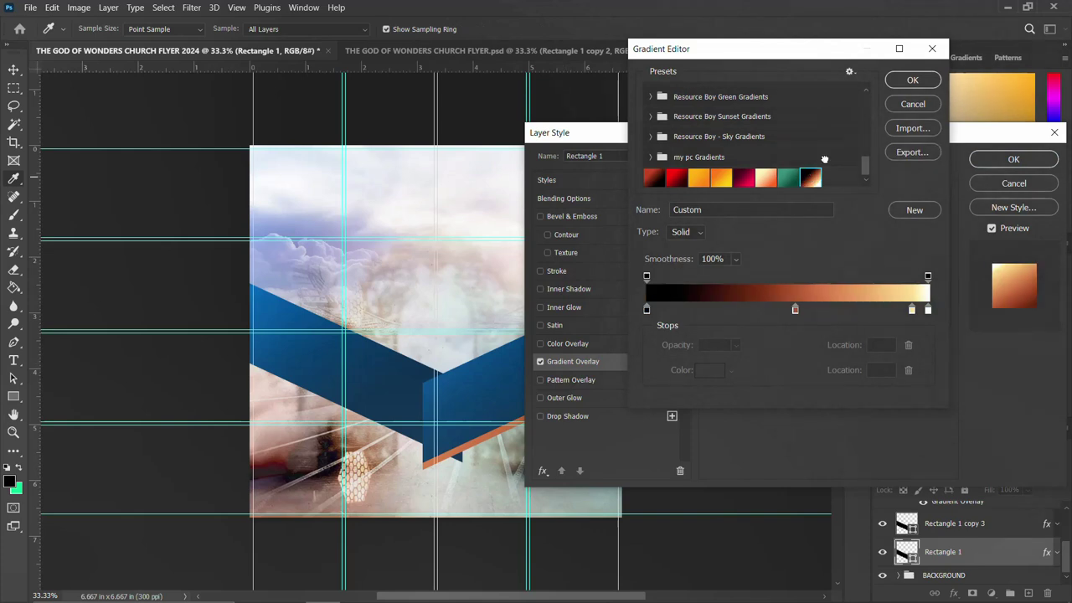
left_click(907, 80)
left_click(856, 237)
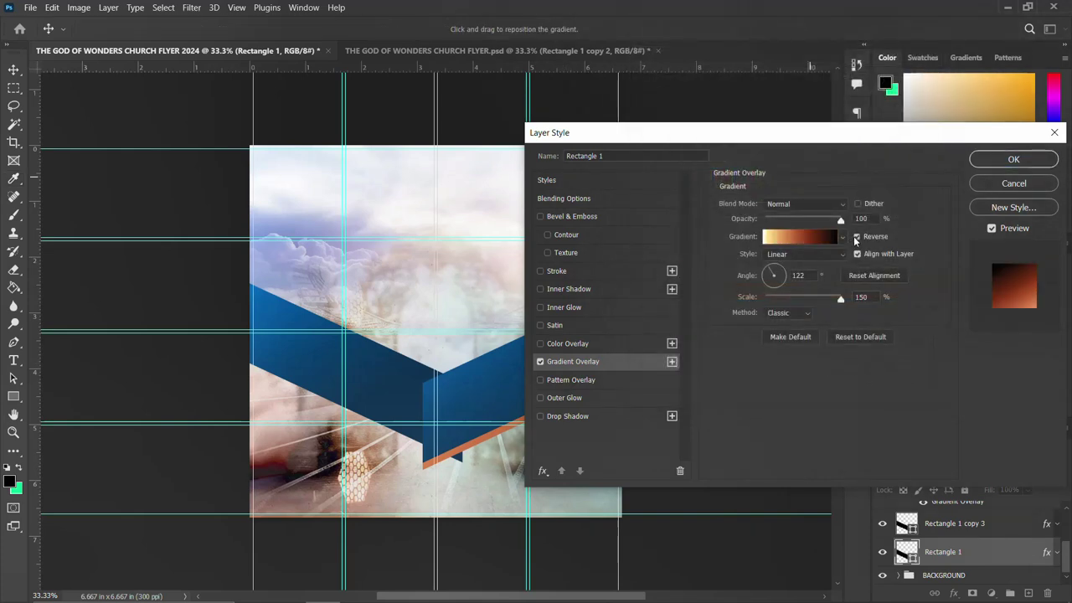
left_click(1012, 162)
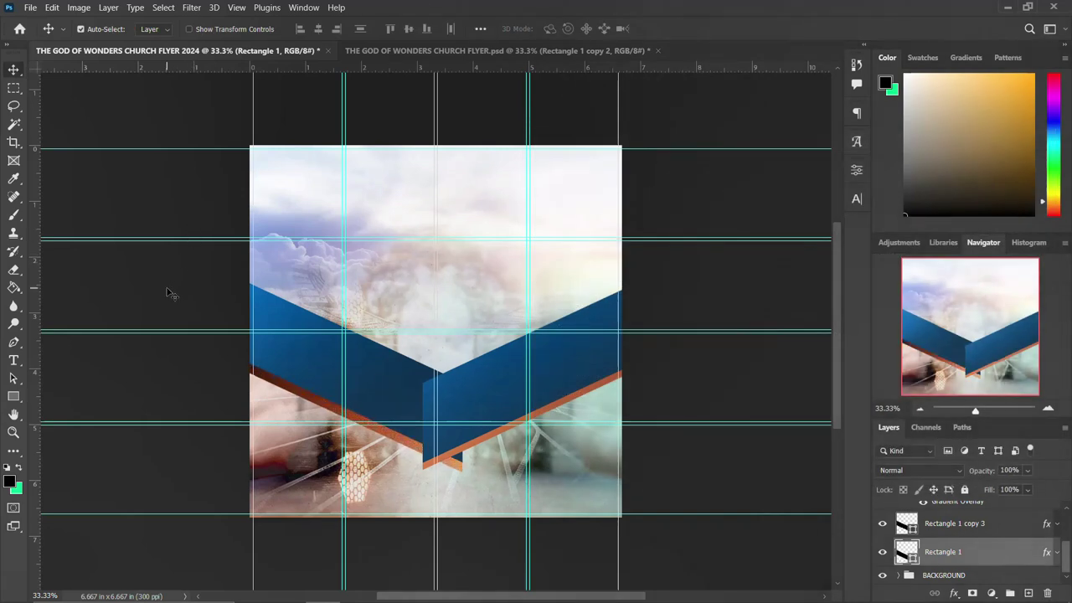
- Select the Rectangle 1 layers, group them with Ctrl+G and name the group SHAPES
key("ctrl+j")
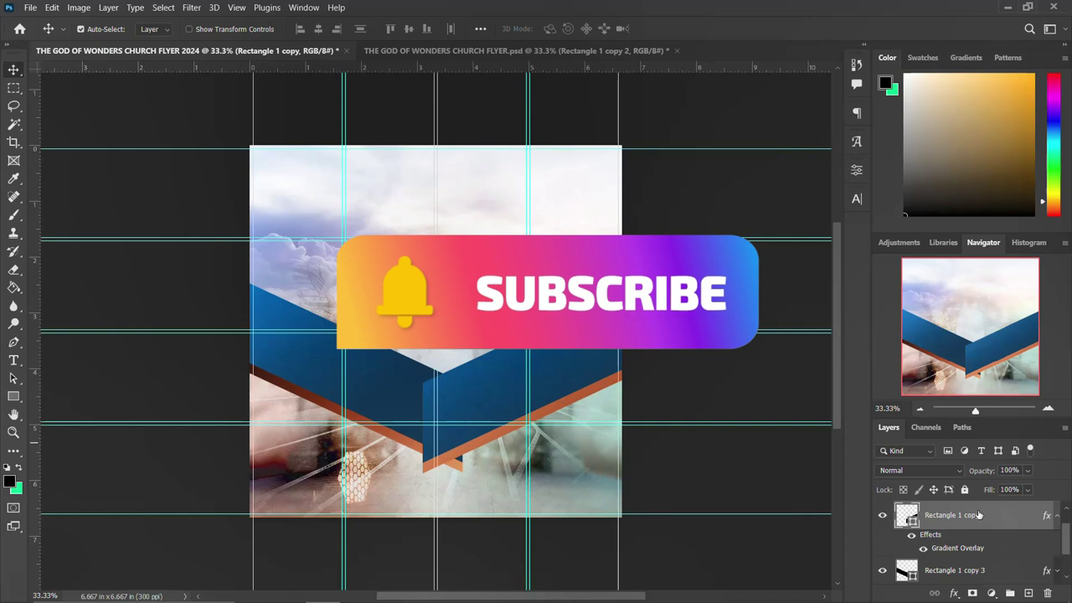
left_click(1057, 515)
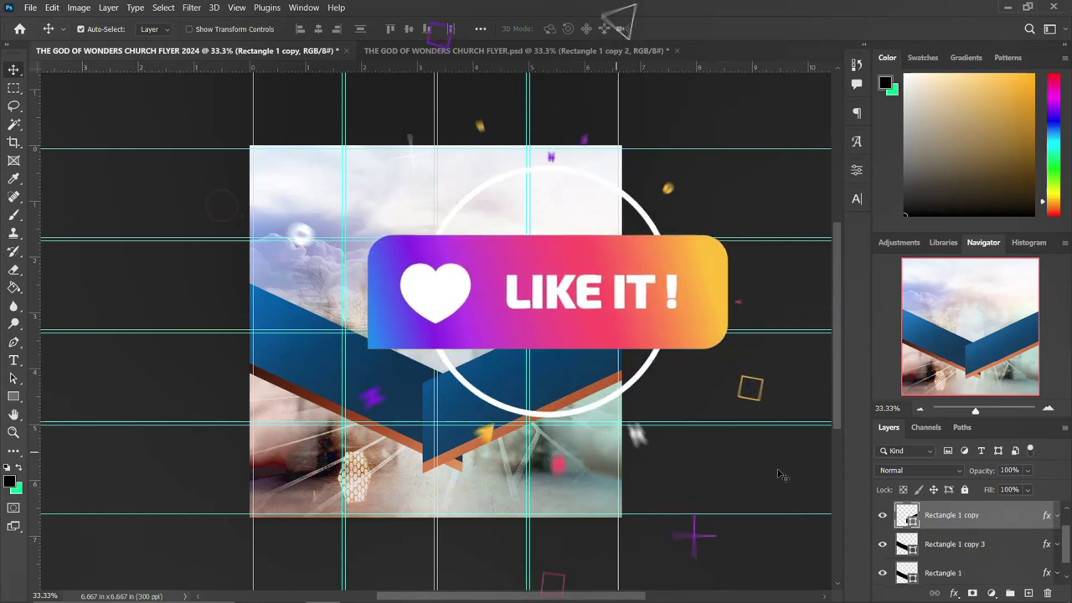
key("ctrl+j")
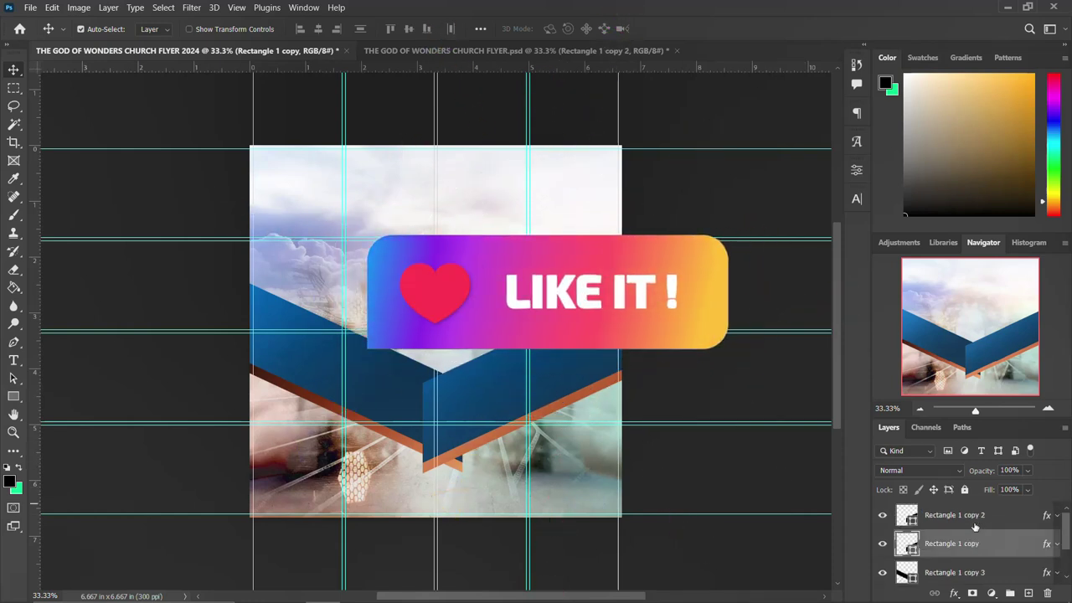
left_click(974, 520)
scroll(977, 519, "down", 1)
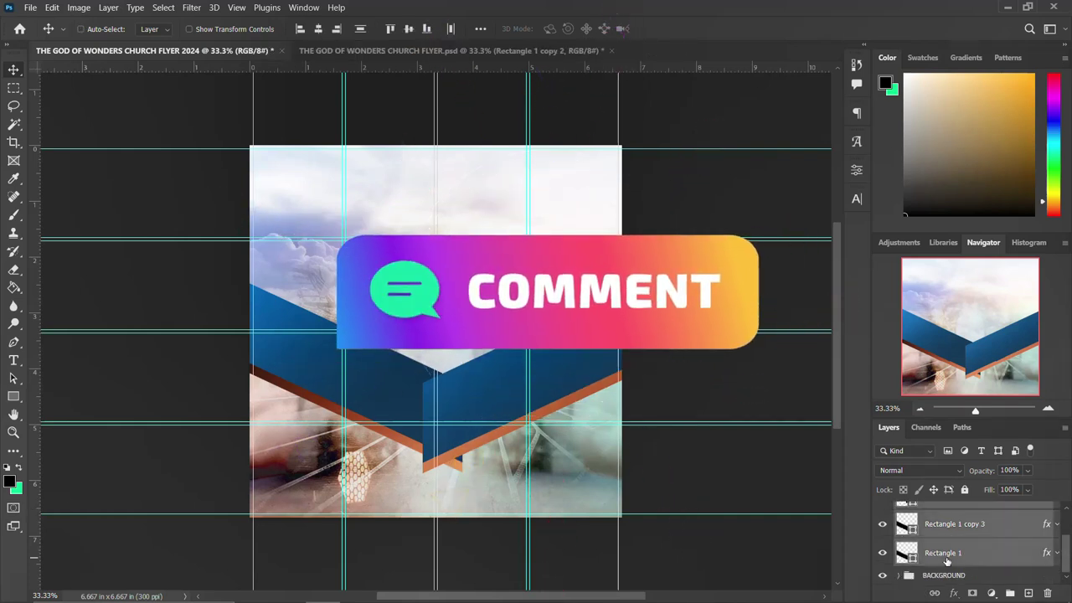
key("ctrl+g")
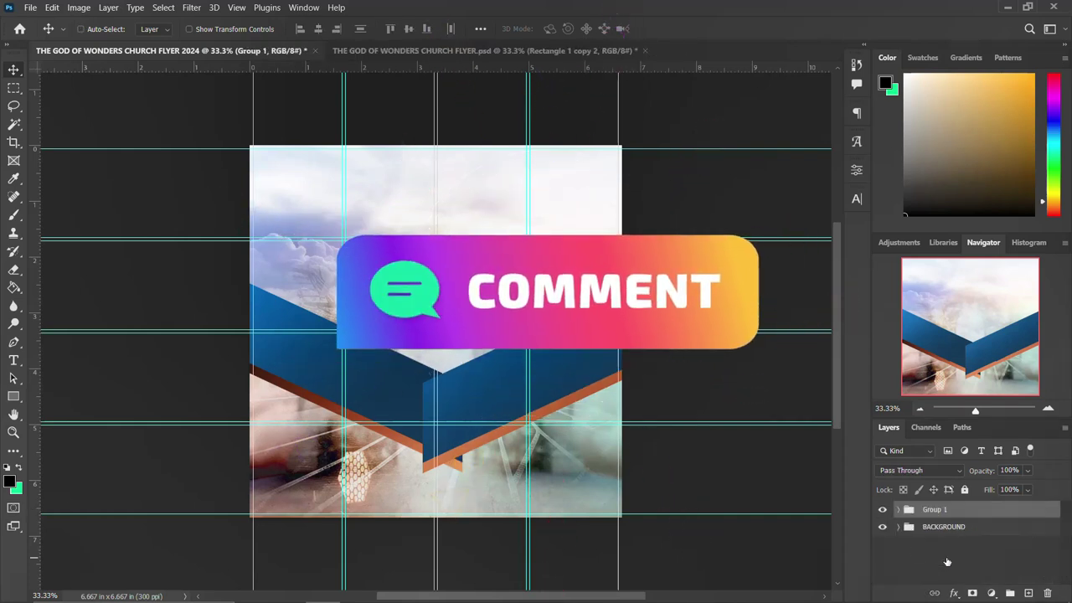
double_click(935, 510)
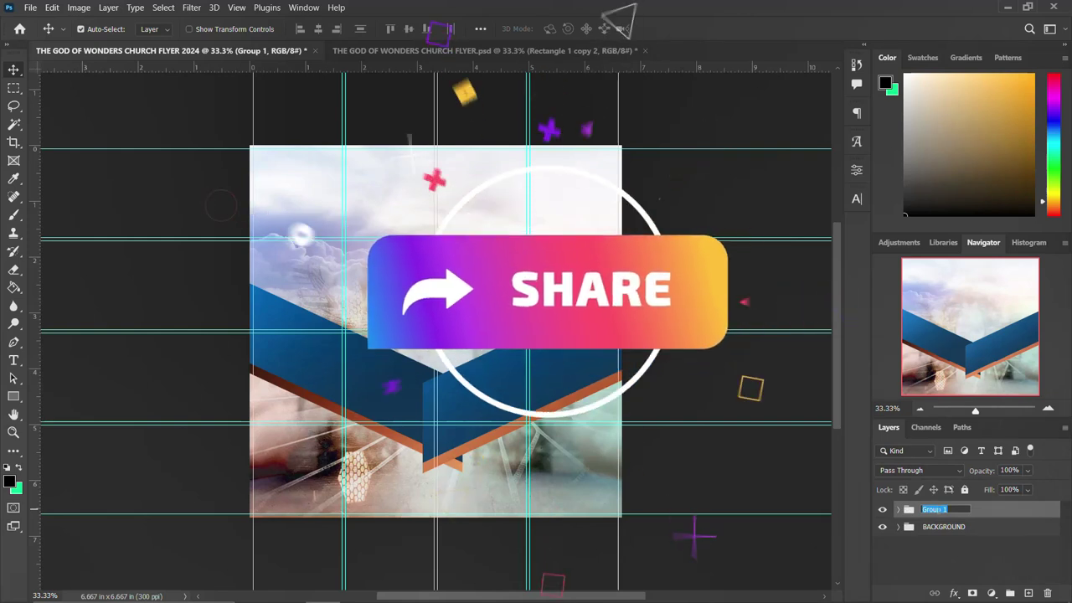
type("SHAPES")
key("Return")
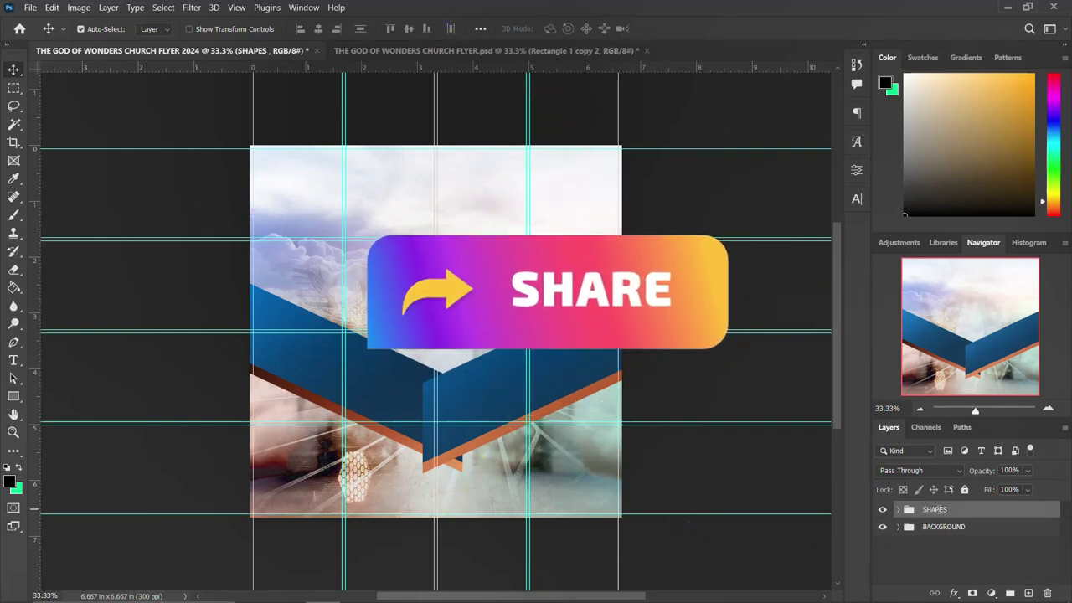
left_click(287, 588)
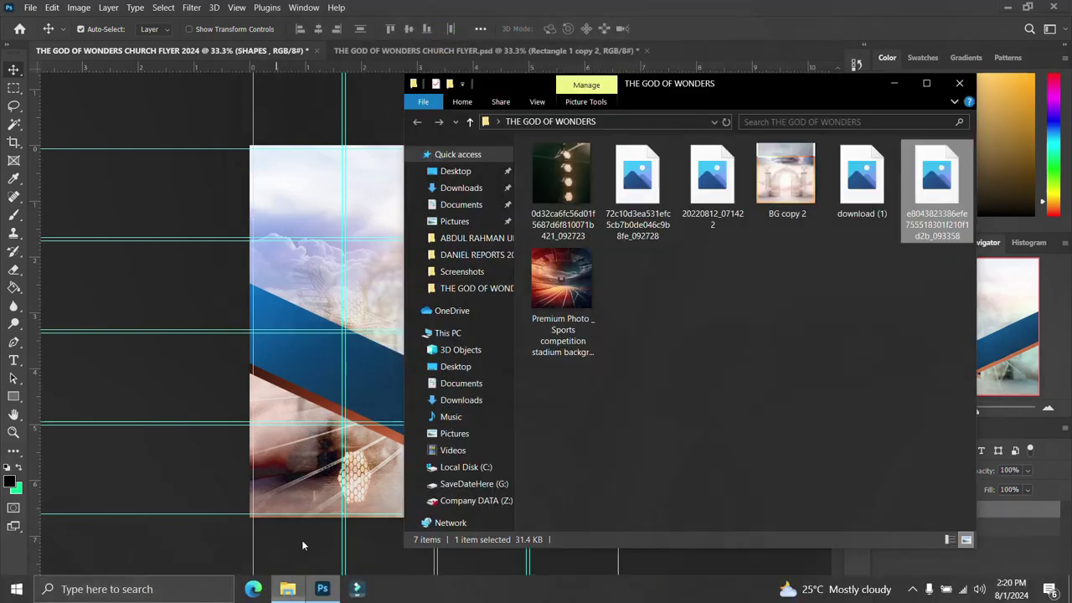
left_click_drag(862, 180, 293, 369)
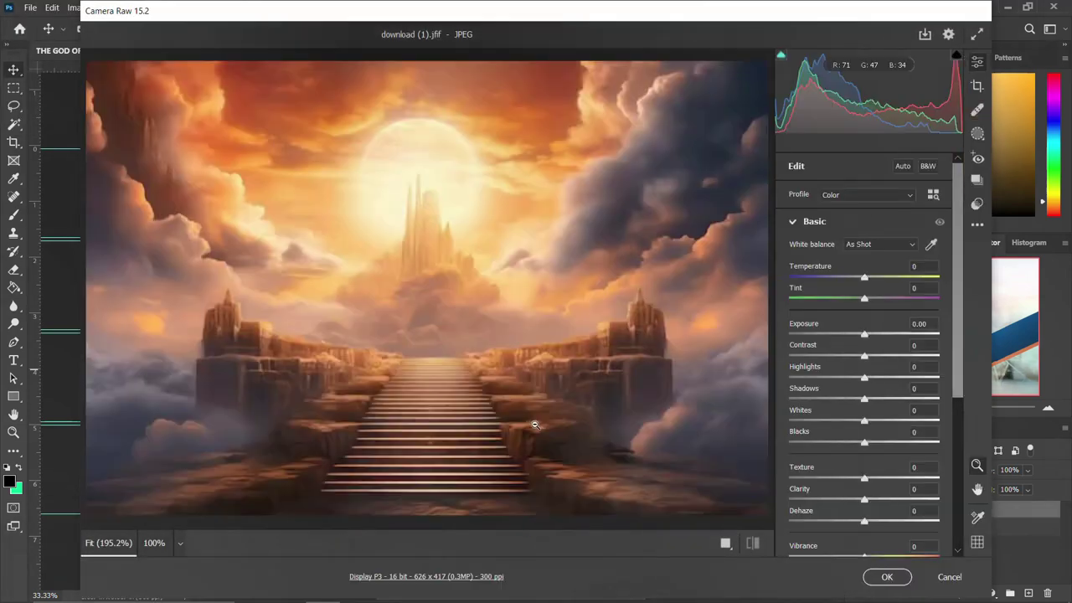
left_click(950, 577)
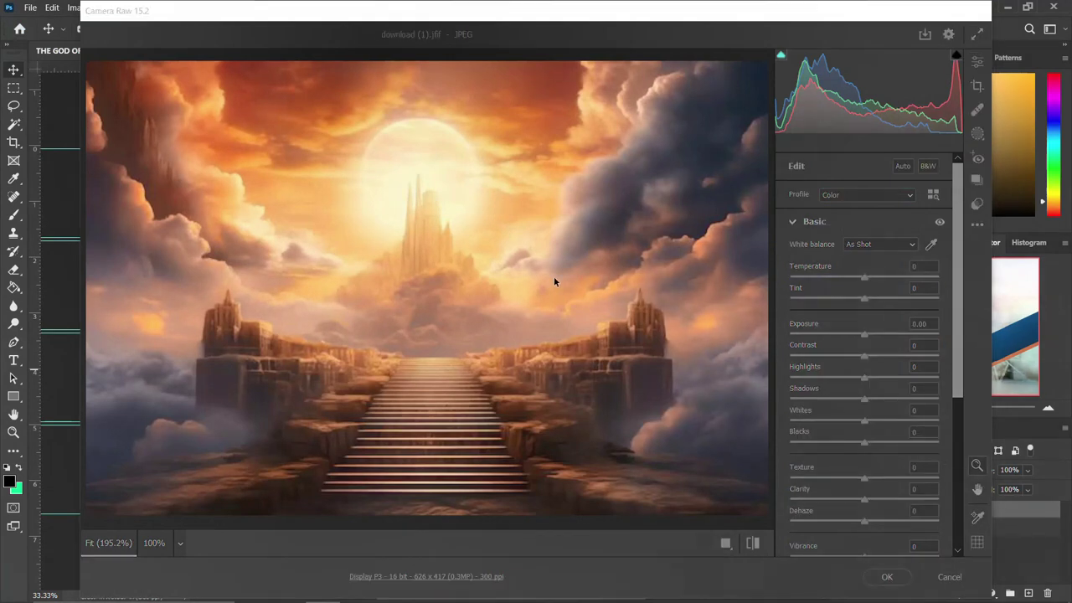
mouse_move(456, 597)
left_click(284, 589)
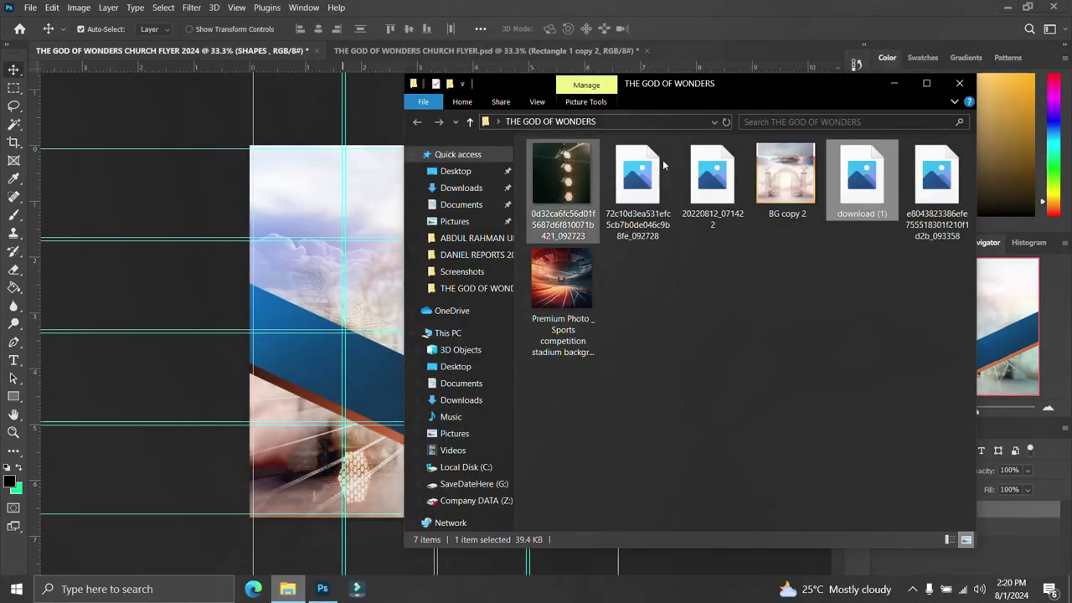
left_click(729, 177)
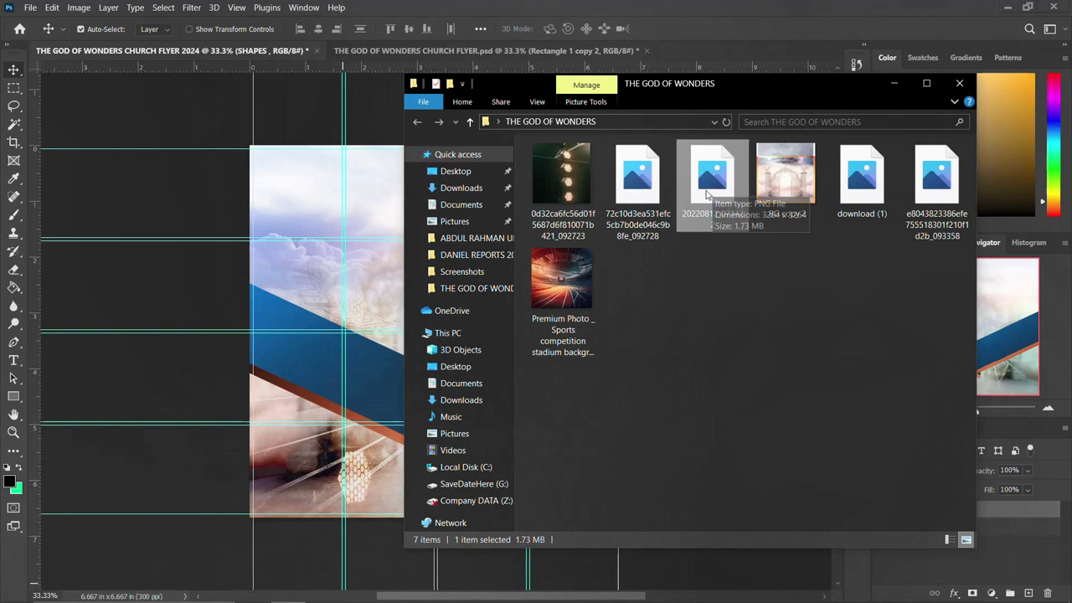
- Place the 20220812_071422 photo, enlarge it to about 23% and move it to the bottom centre
left_click_drag(706, 192, 294, 300)
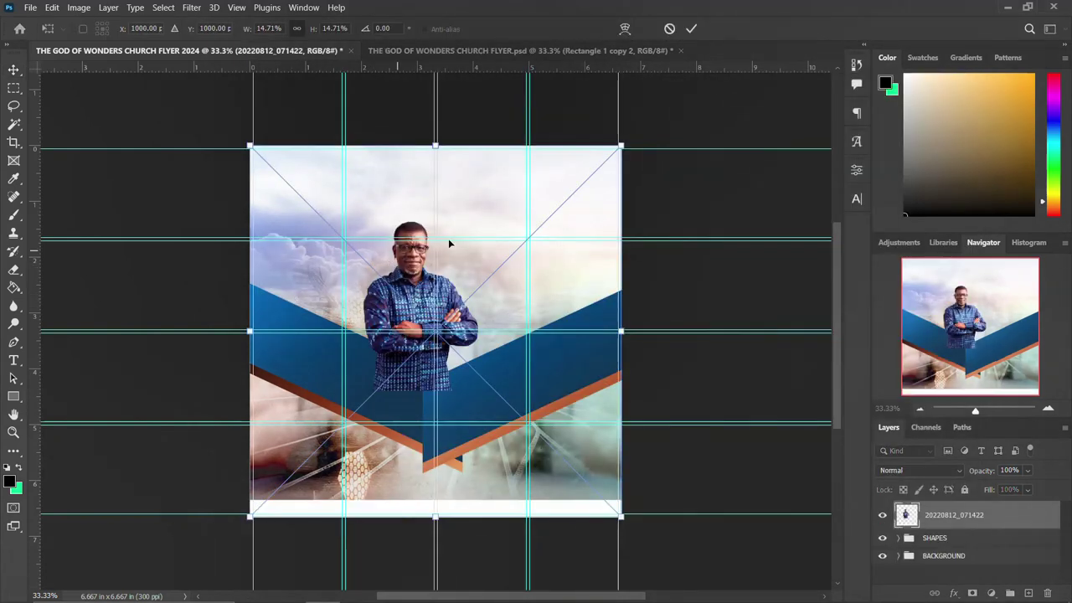
left_click_drag(623, 329, 587, 281)
left_click_drag(395, 247, 421, 408)
key("Return")
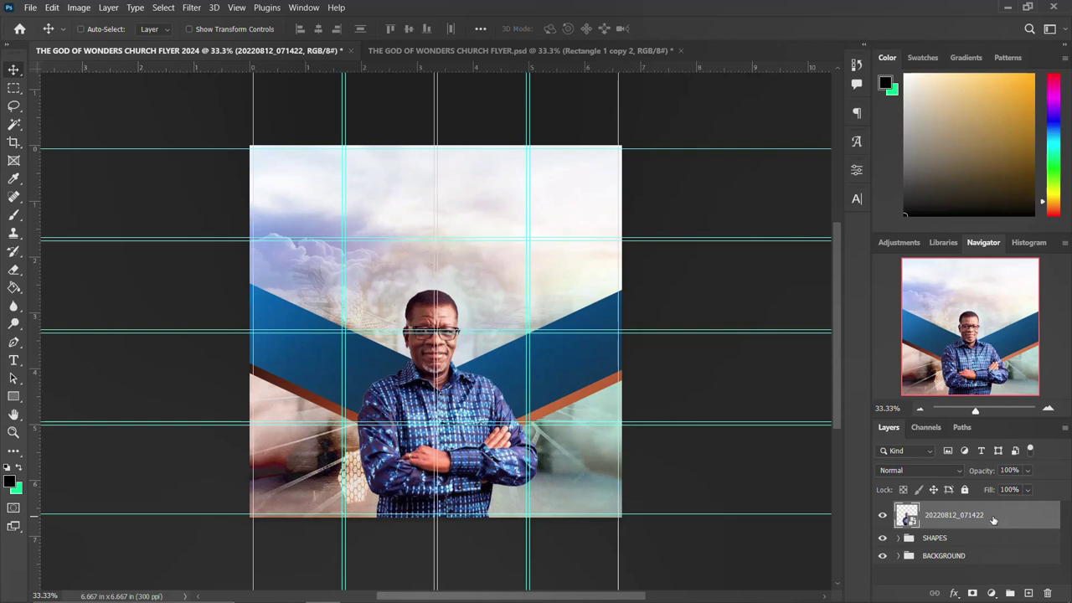
- Put the photo layer into a new group named IMAGE
key("ctrl+g")
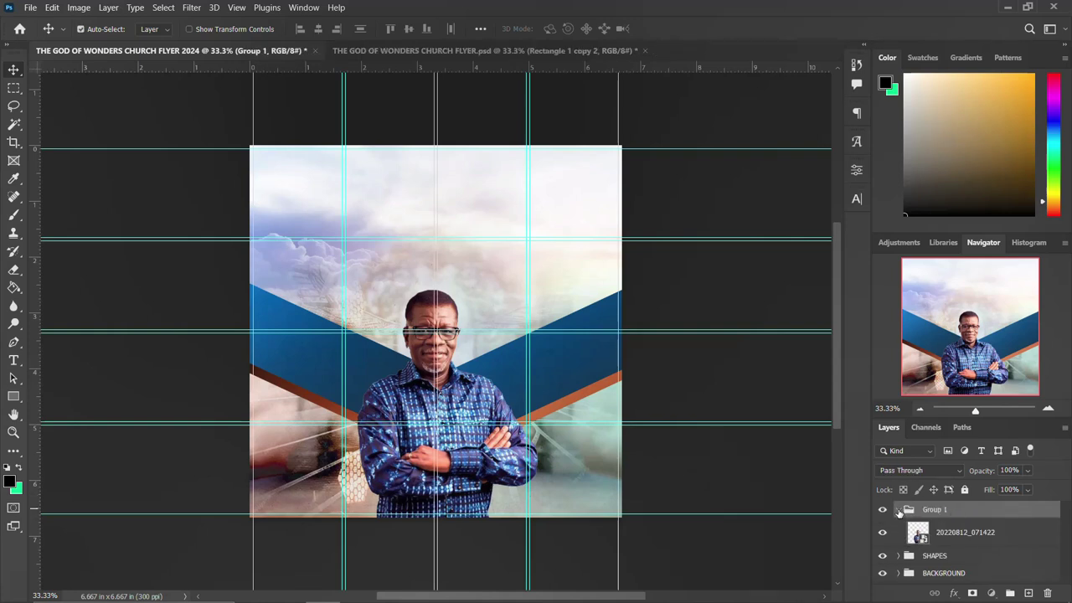
left_click(899, 511)
double_click(940, 511)
key("BackSpace")
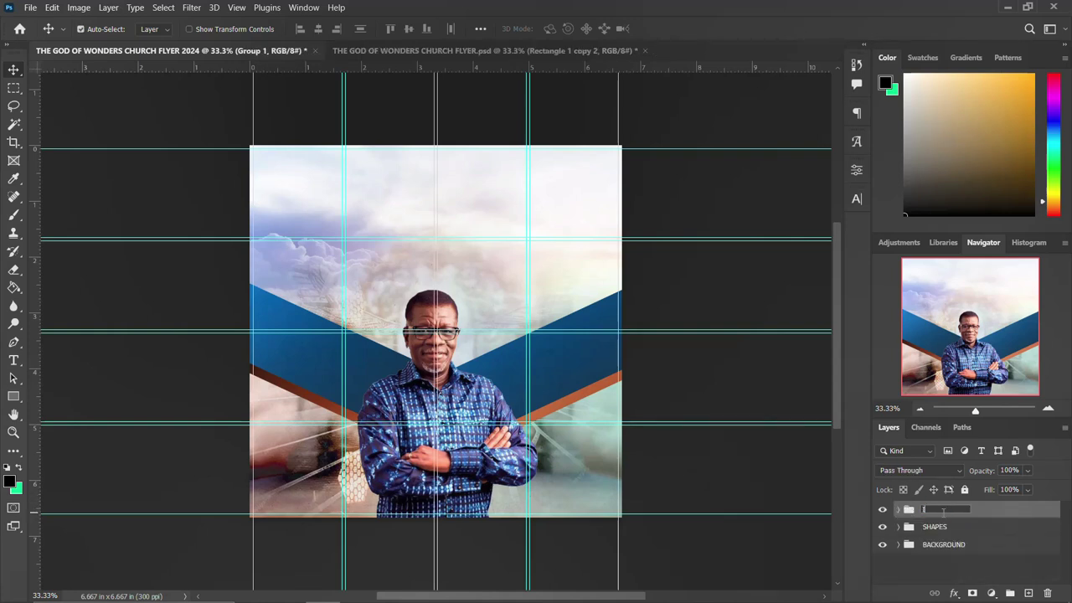
type("IMAGE")
key("Return")
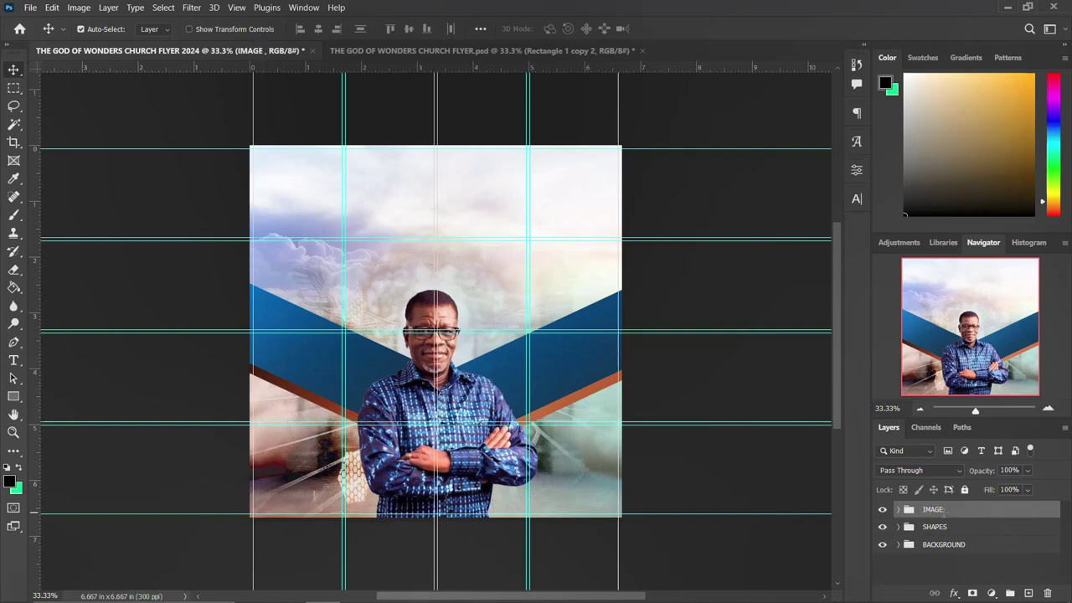
left_click(15, 361)
- Add a 'god' text layer near the flyer's top in the Akira Expanded font
left_click(380, 193)
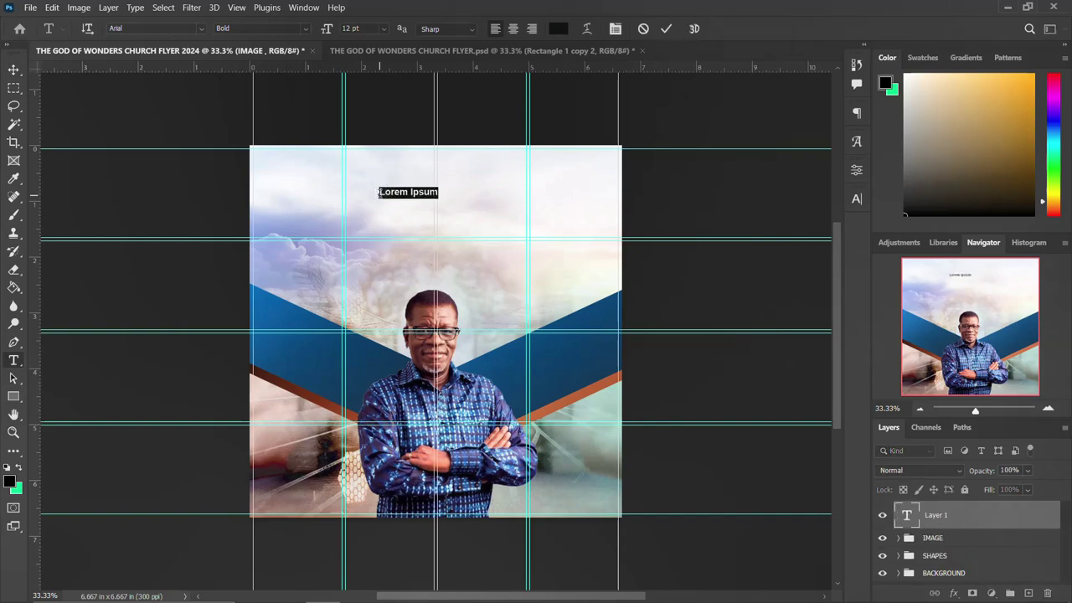
type("god")
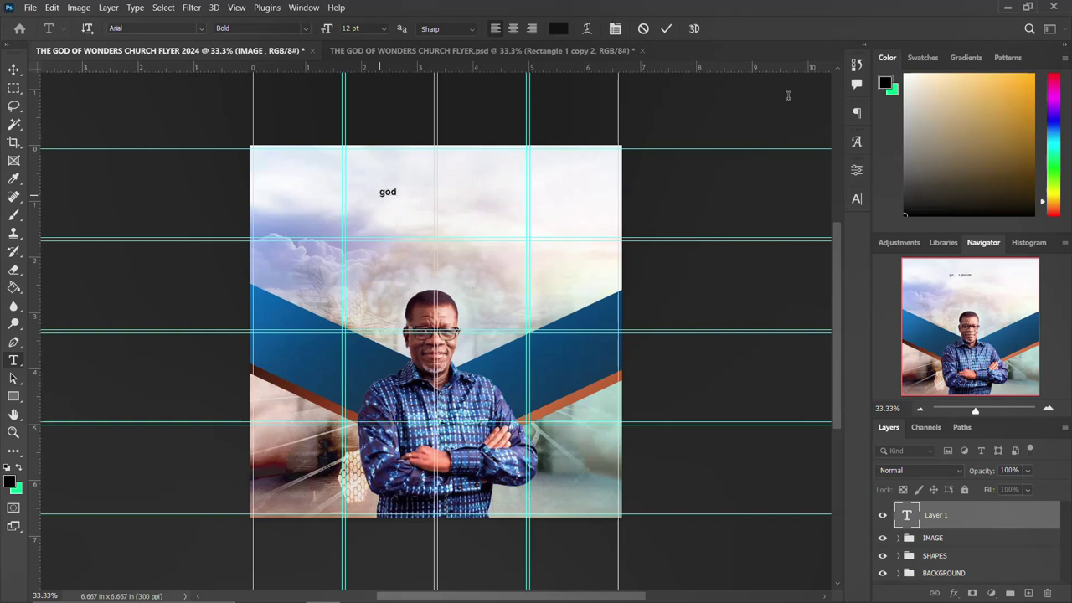
key("ctrl+Return")
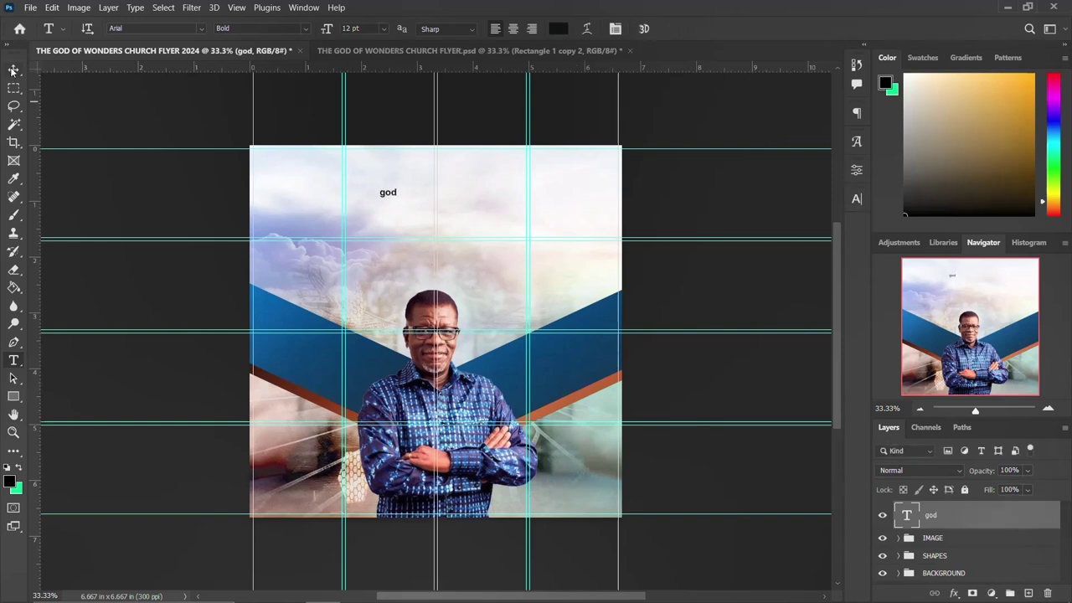
left_click(15, 69)
left_click(858, 199)
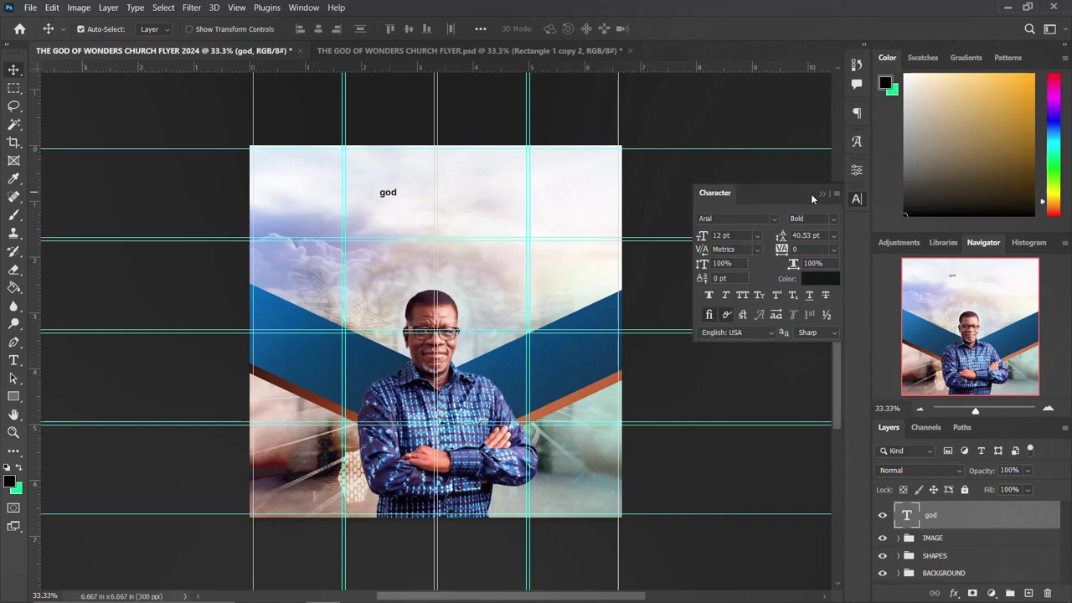
left_click(773, 219)
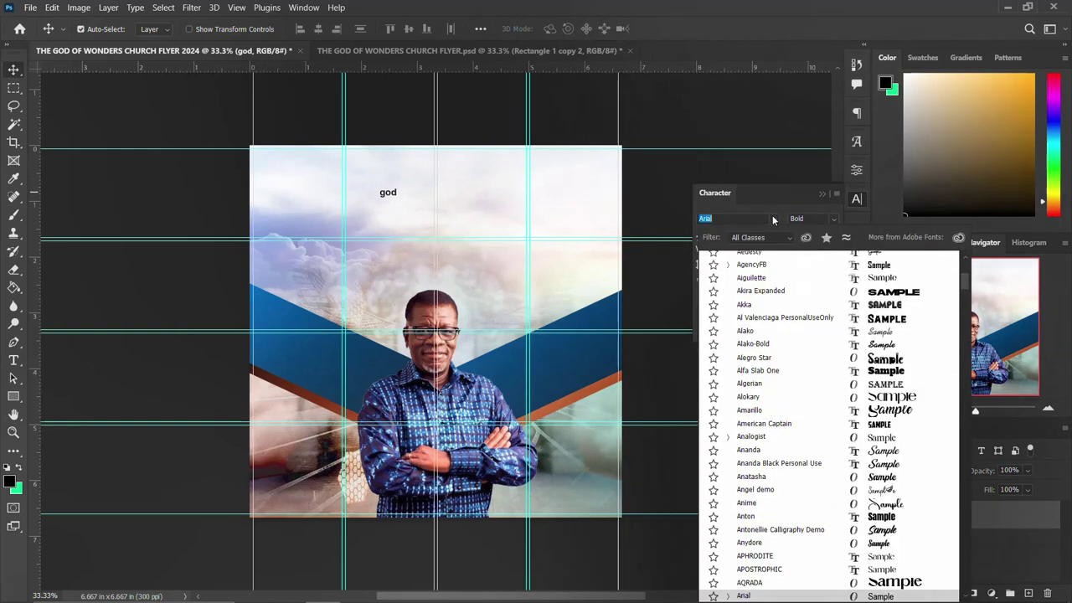
left_click(759, 292)
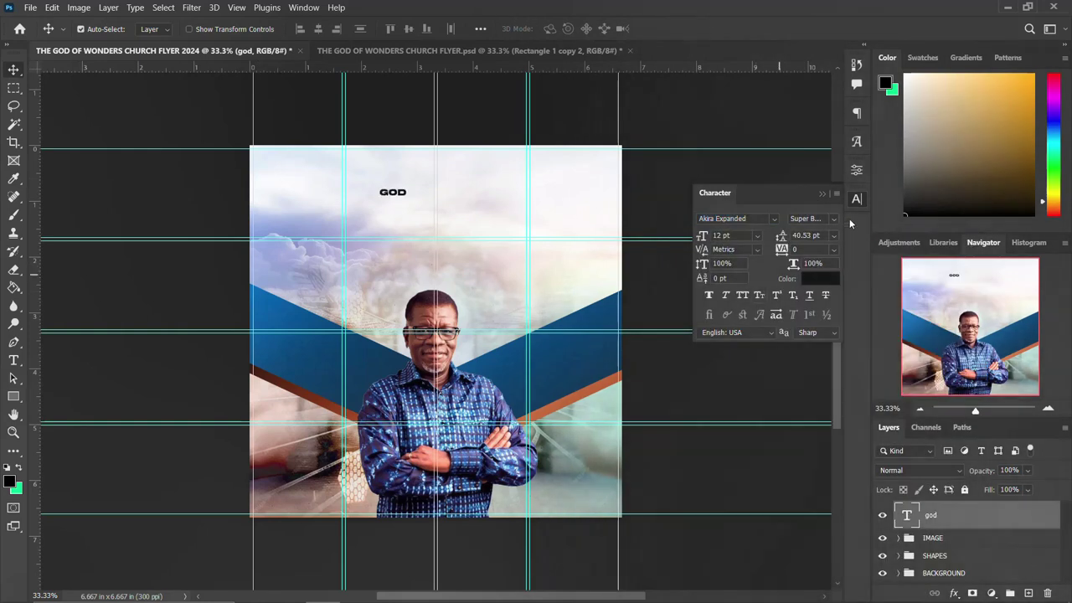
left_click(856, 199)
- Enlarge the GOD text to about 518%
key("ctrl+t")
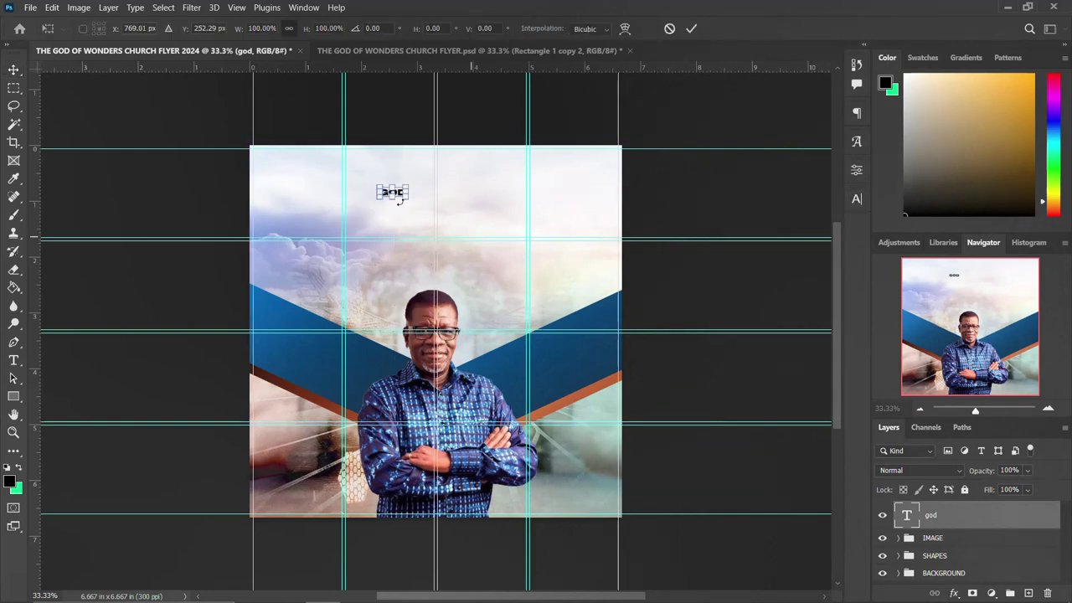
left_click_drag(408, 199, 451, 245)
key("Return")
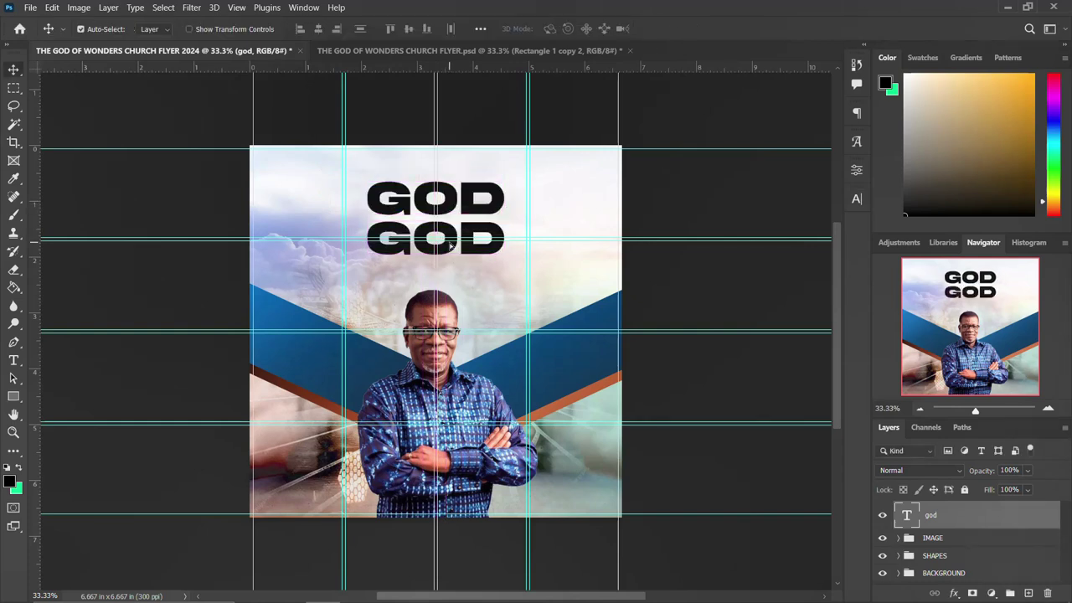
- Retype the lower line as WONDERS, shrink it to the flyer width and move it left
double_click(452, 255)
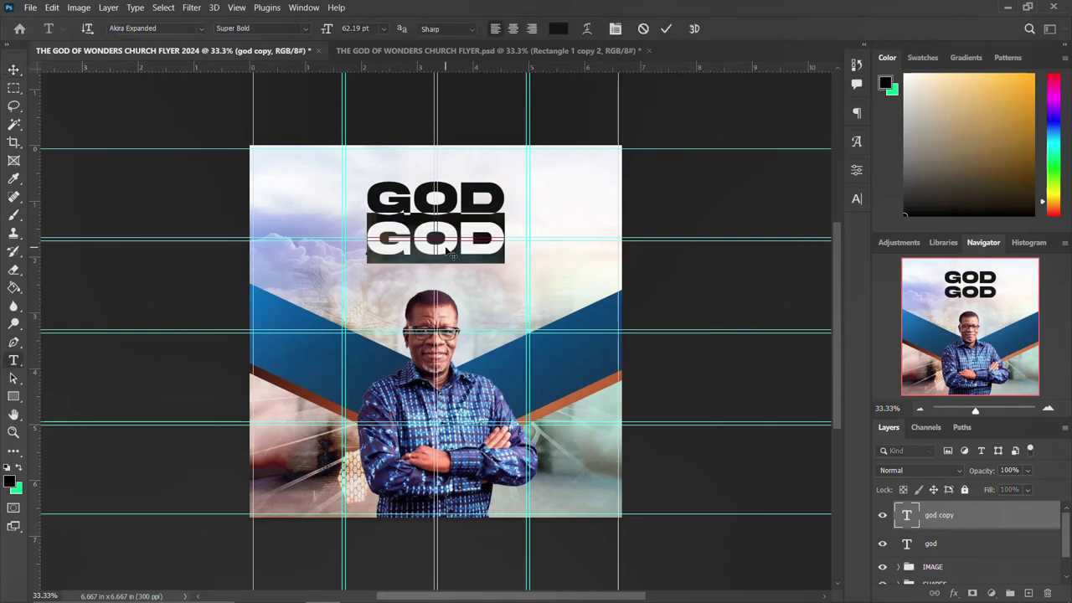
type("wond")
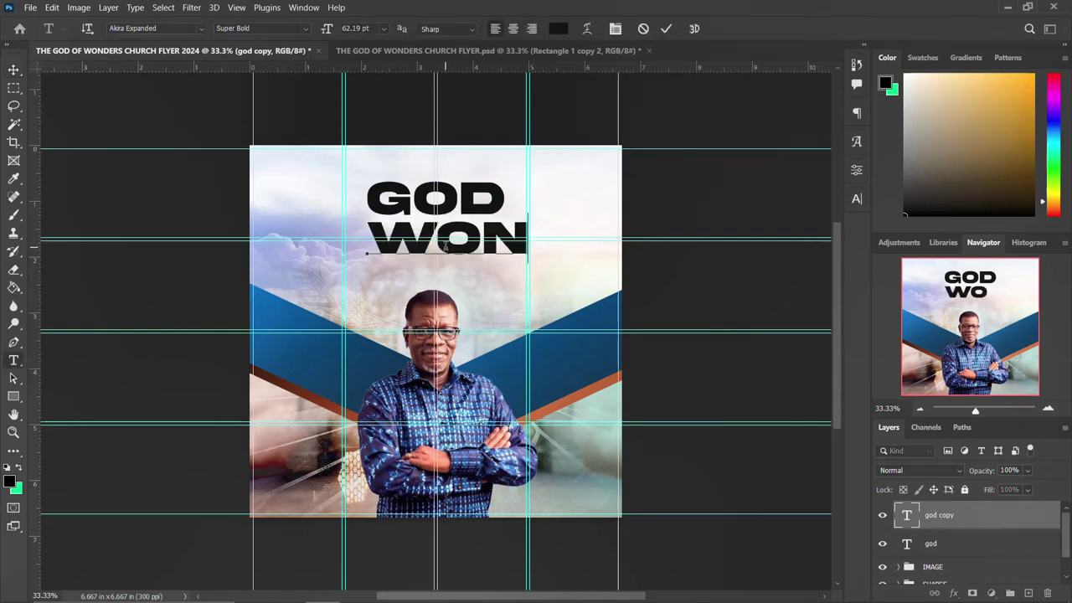
type("ers")
key("ctrl+Return")
key("v")
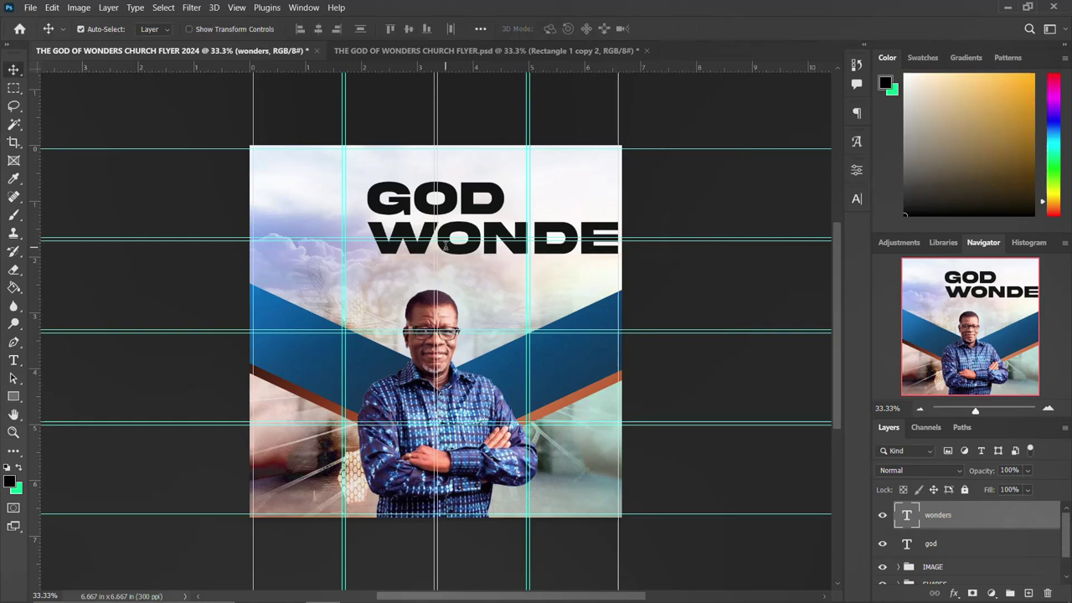
key("ctrl+t")
left_click_drag(701, 260, 668, 255)
left_click_drag(550, 250, 453, 250)
key("Return")
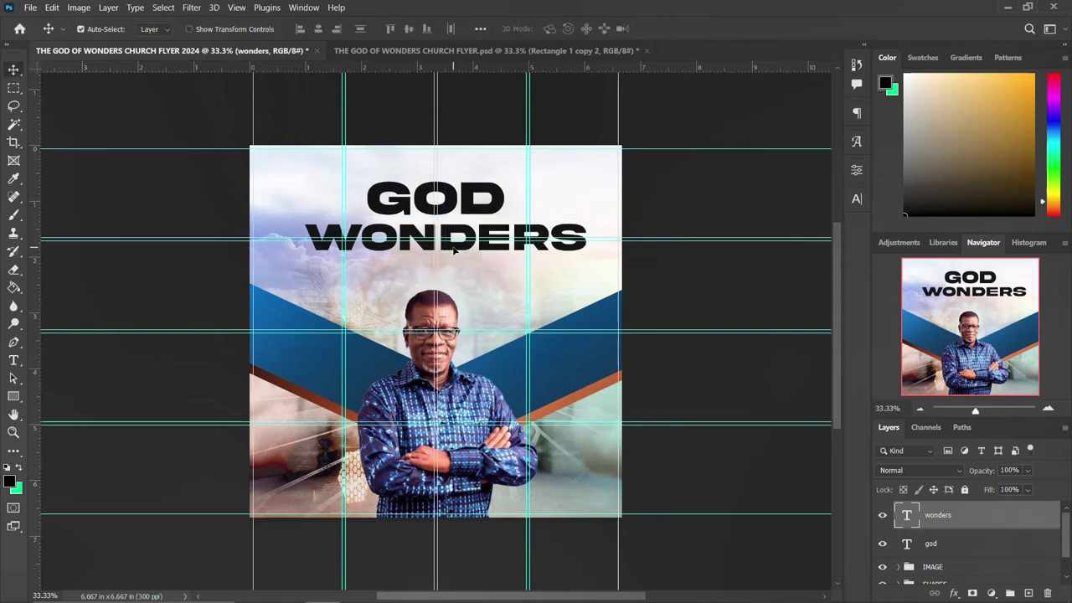
- Set the WONDERS tracking to -100 in the Character panel
left_click(857, 201)
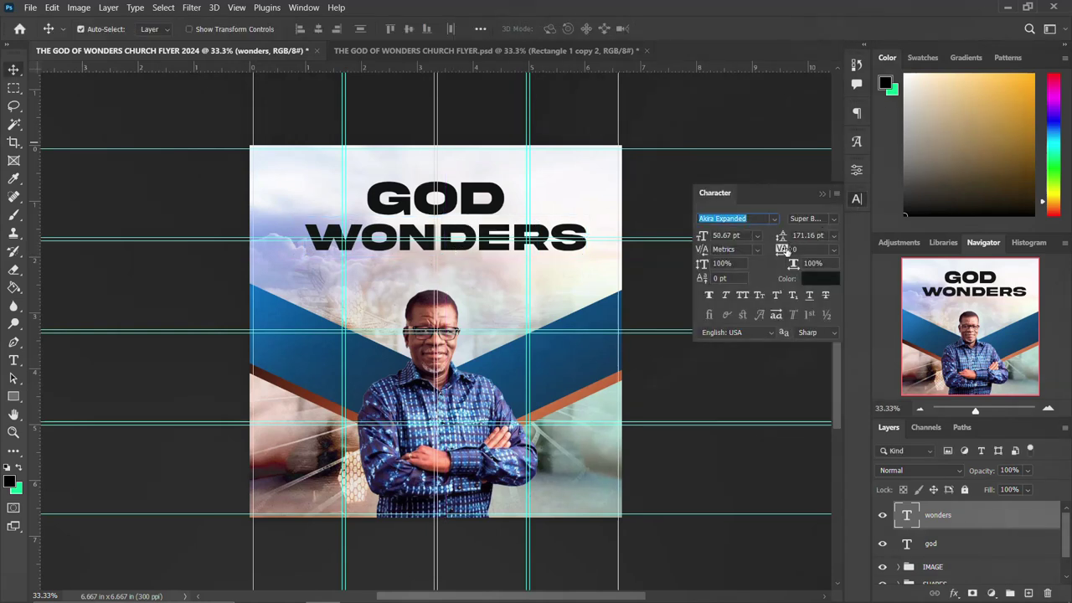
left_click_drag(792, 252, 786, 251)
key("Down")
key("Down")
key("Down")
key("Down")
key("Down")
key("Down")
key("Down")
key("Down")
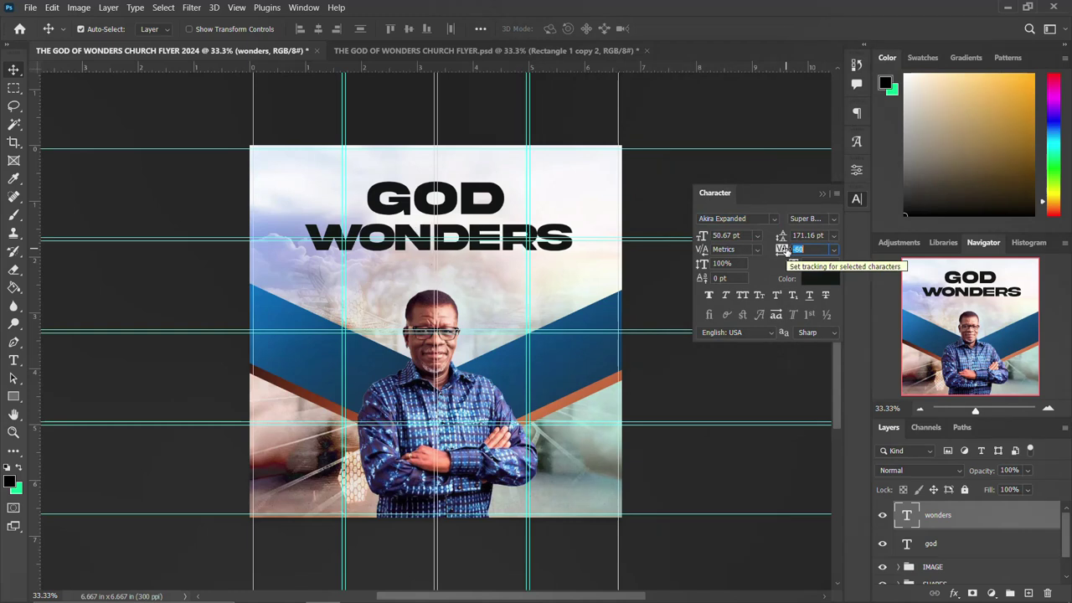
key("Down")
key("Down")
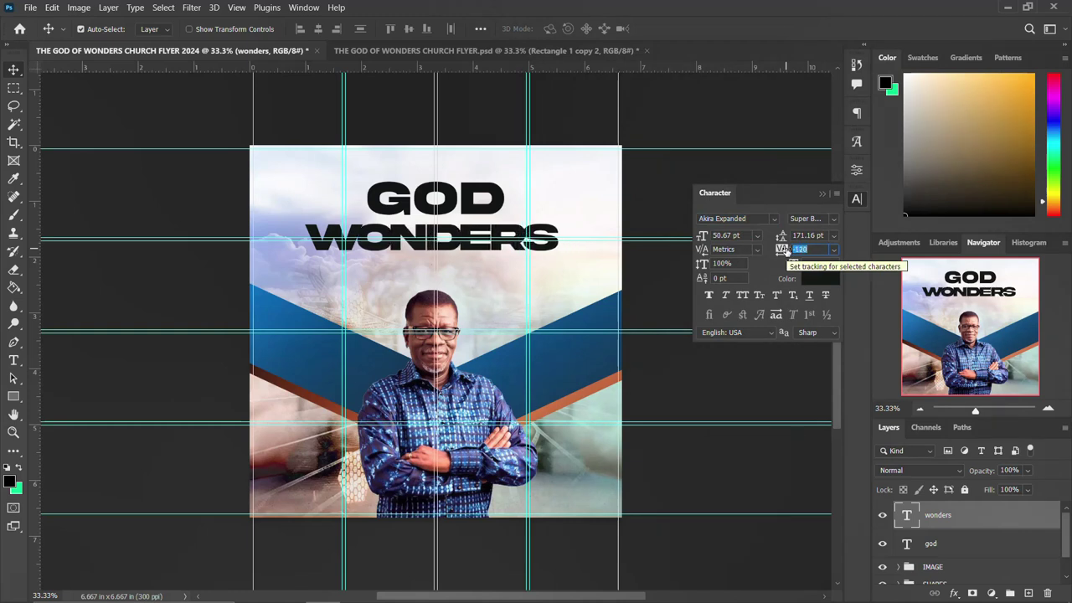
key("Up")
key("Up")
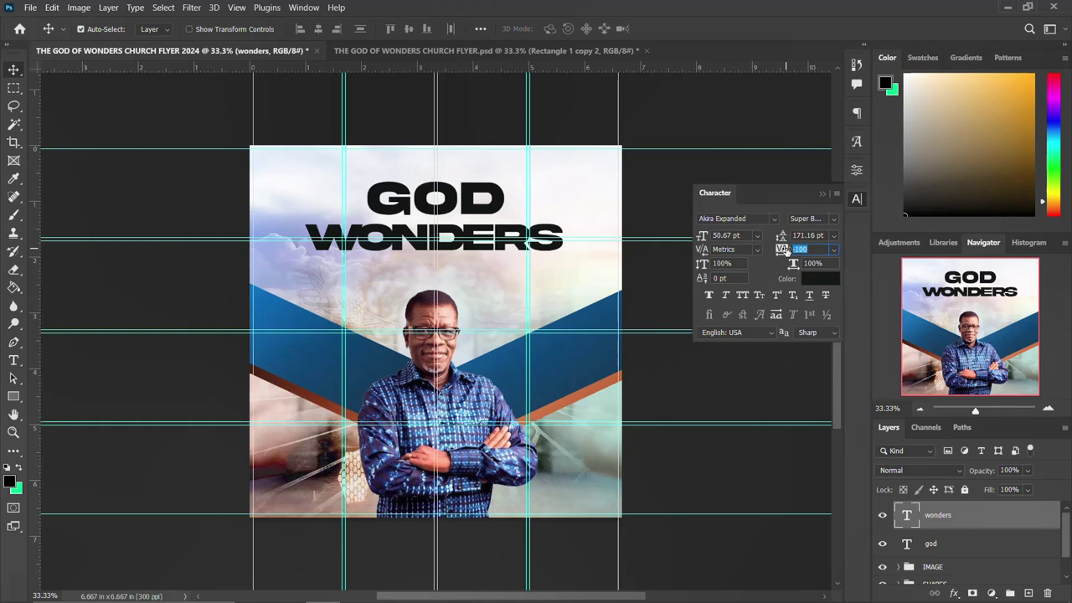
left_click(855, 201)
- Enlarge GOD to about 124% and reposition it just above WONDERS
left_click_drag(379, 205, 325, 201)
key("ctrl+t")
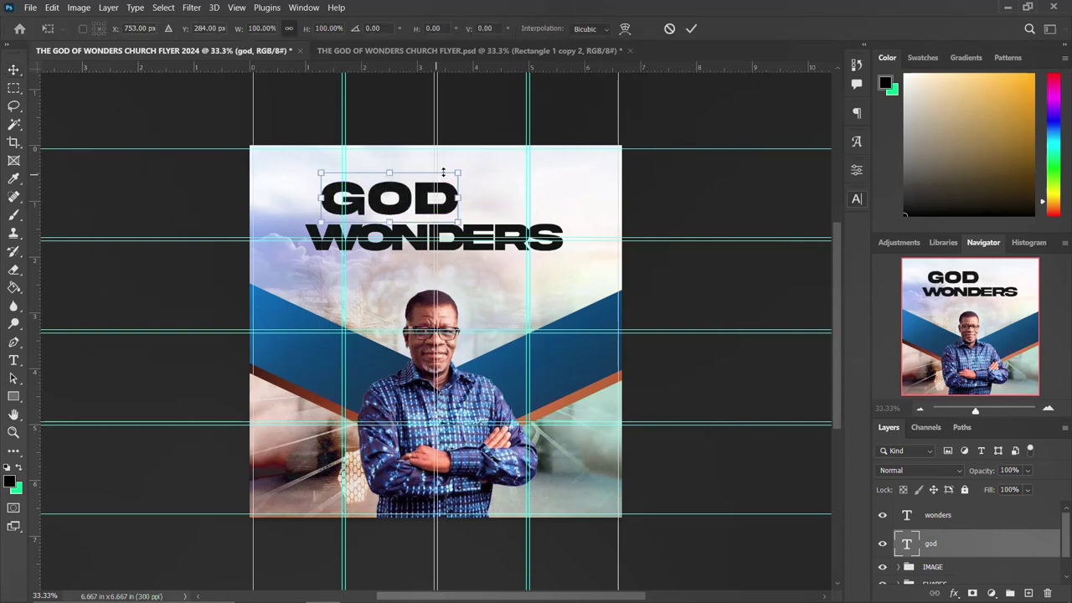
left_click_drag(459, 173, 475, 167)
left_click_drag(418, 212, 404, 212)
key("Down")
key("Down")
key("Down")
key("Down")
key("Down")
key("Down")
key("Down")
key("Down")
key("Down")
key("Down")
key("Down")
key("Down")
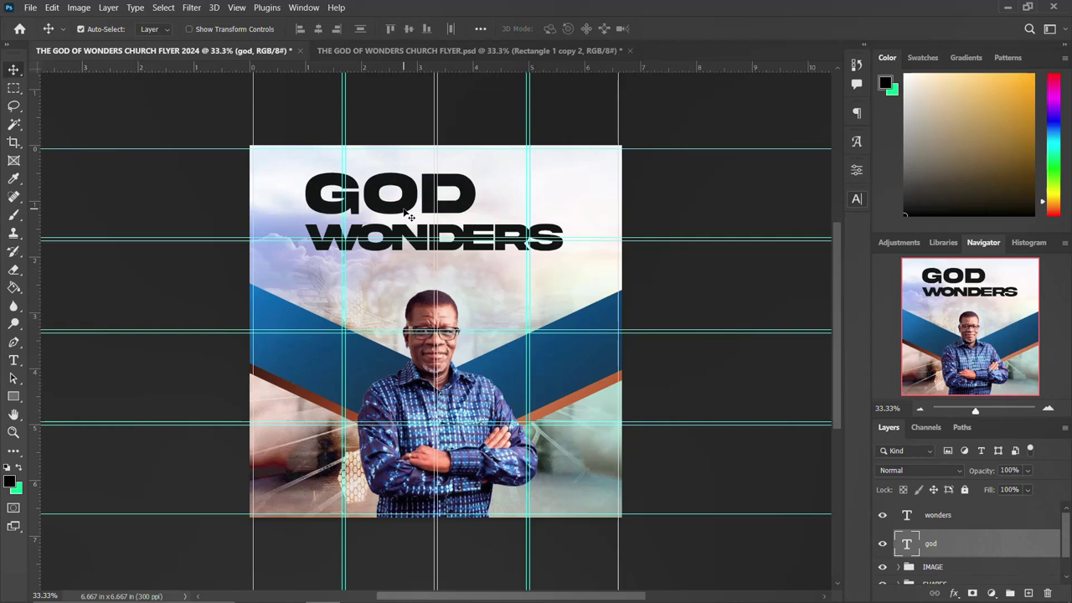
- Draw a small rectangle to the right of GOD and fill it dark navy
left_click(13, 399)
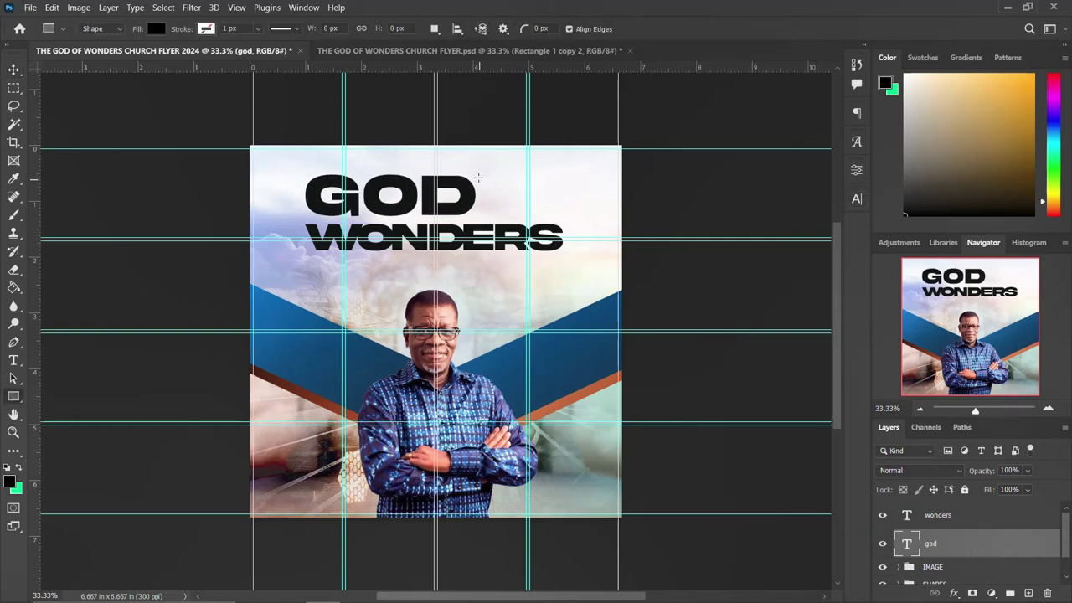
left_click_drag(477, 176, 550, 217)
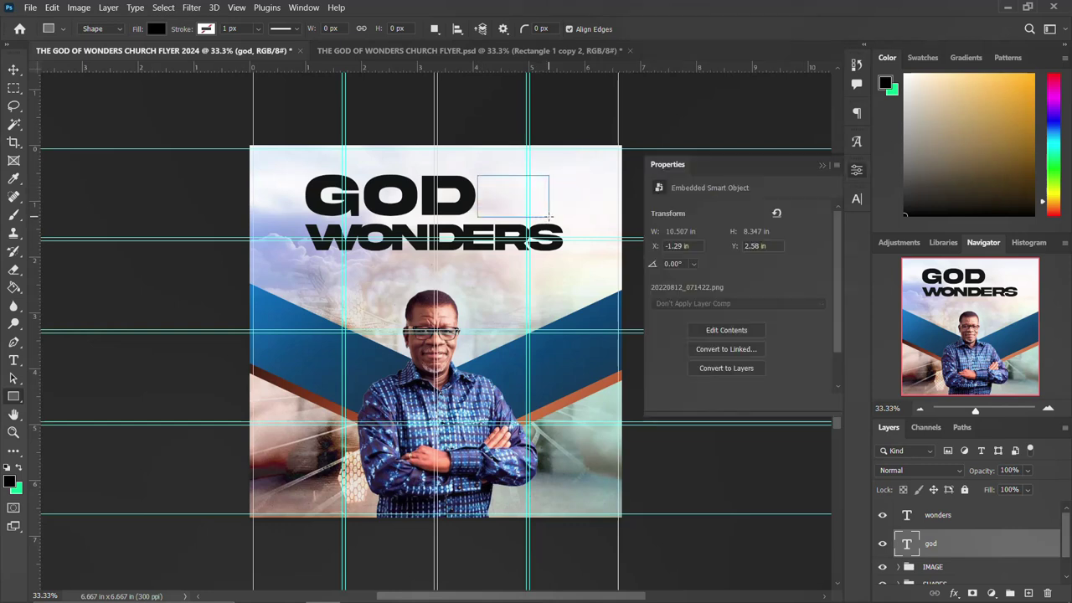
left_click(692, 309)
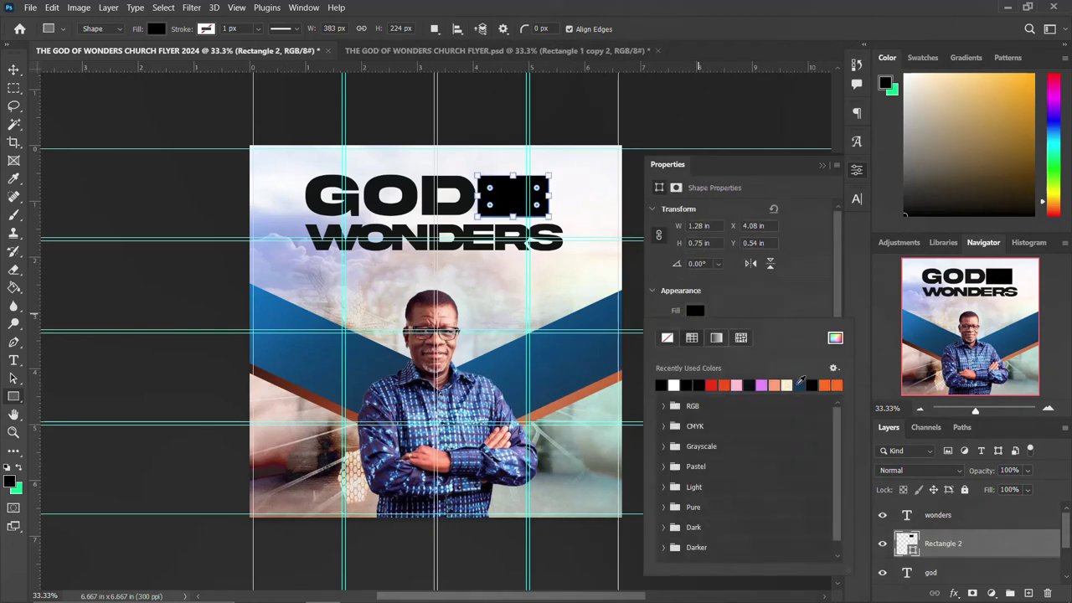
left_click_drag(788, 337, 505, 209)
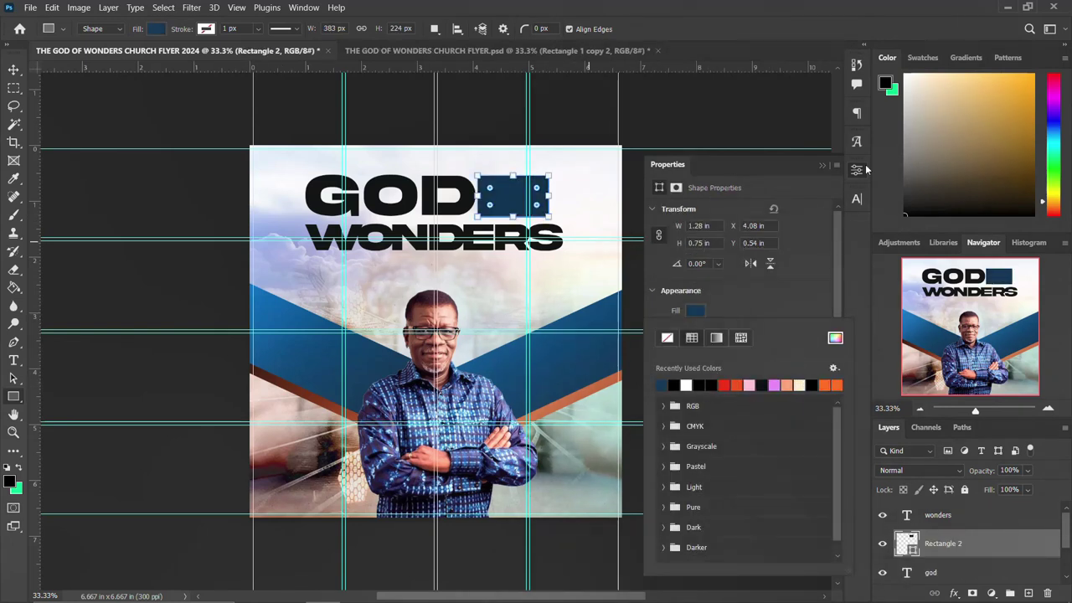
left_click(863, 170)
left_click(14, 70)
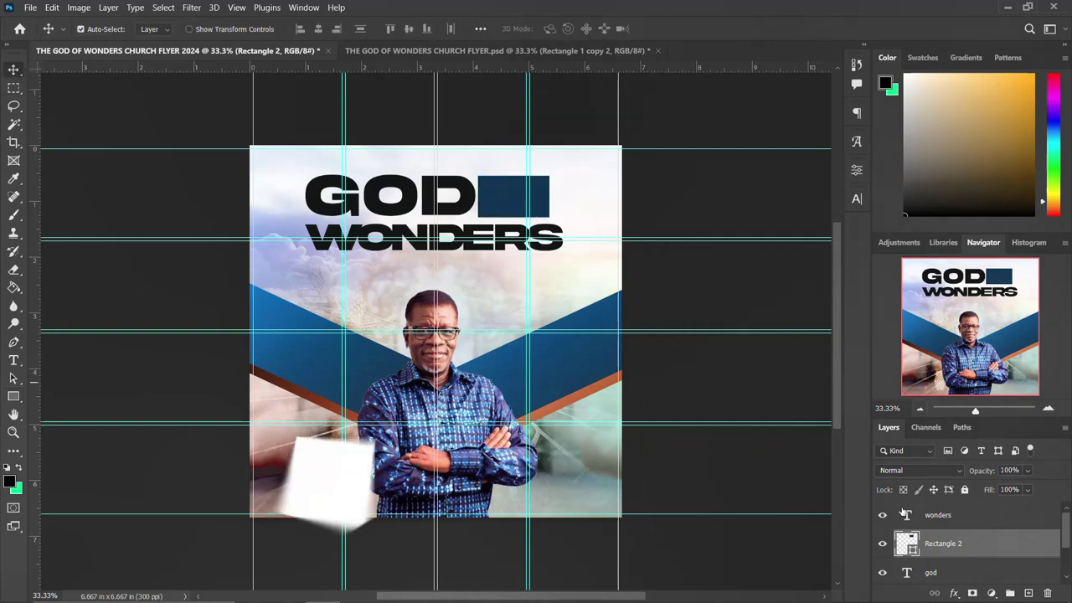
- Give the navy rectangle a 50 px corner radius
left_click(855, 173)
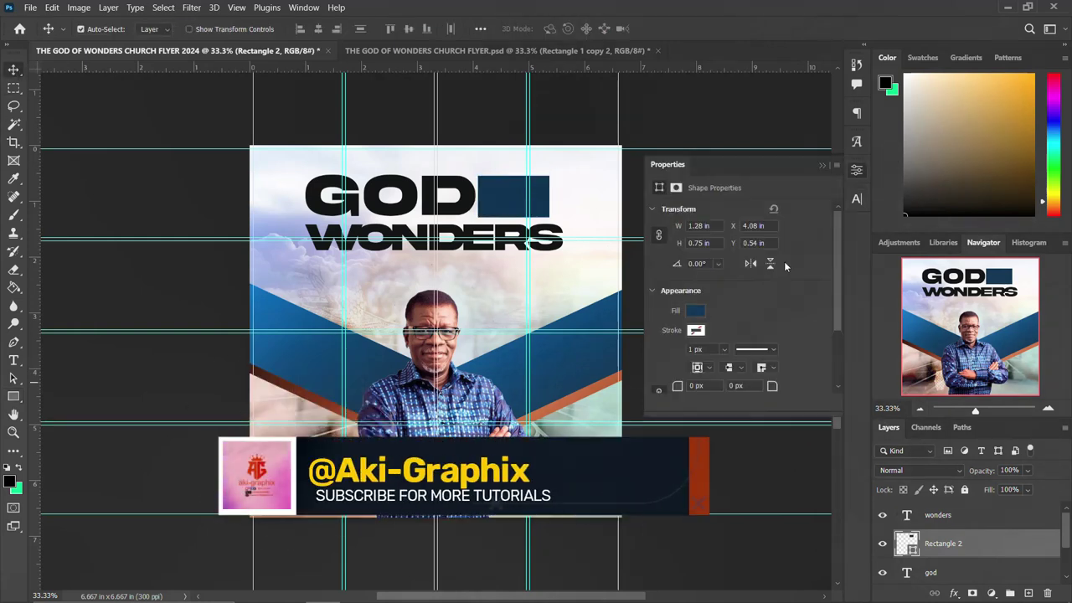
left_click(677, 366)
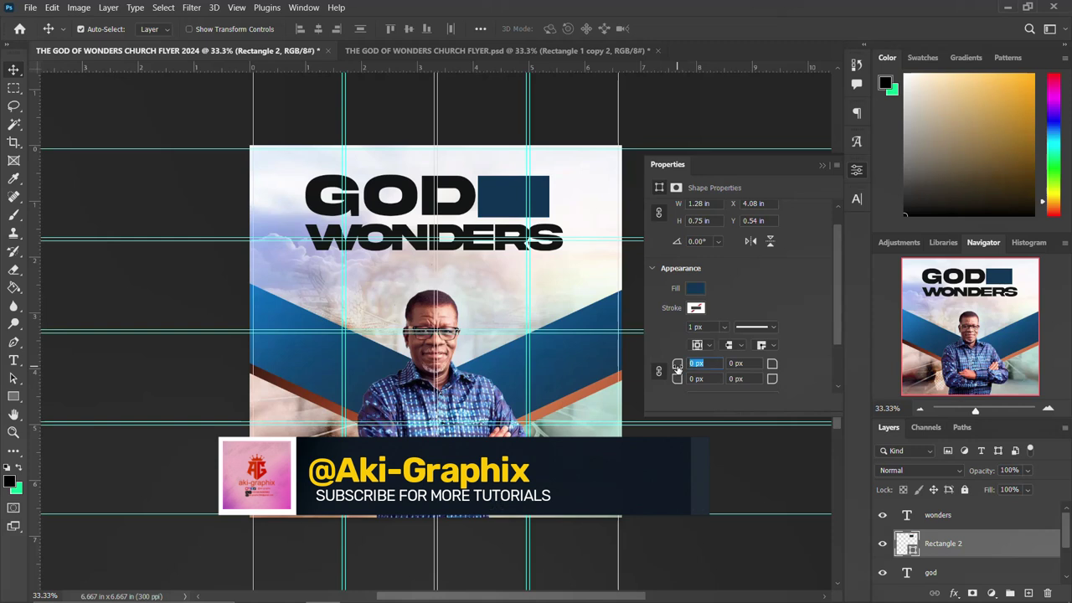
type("10")
key("Return")
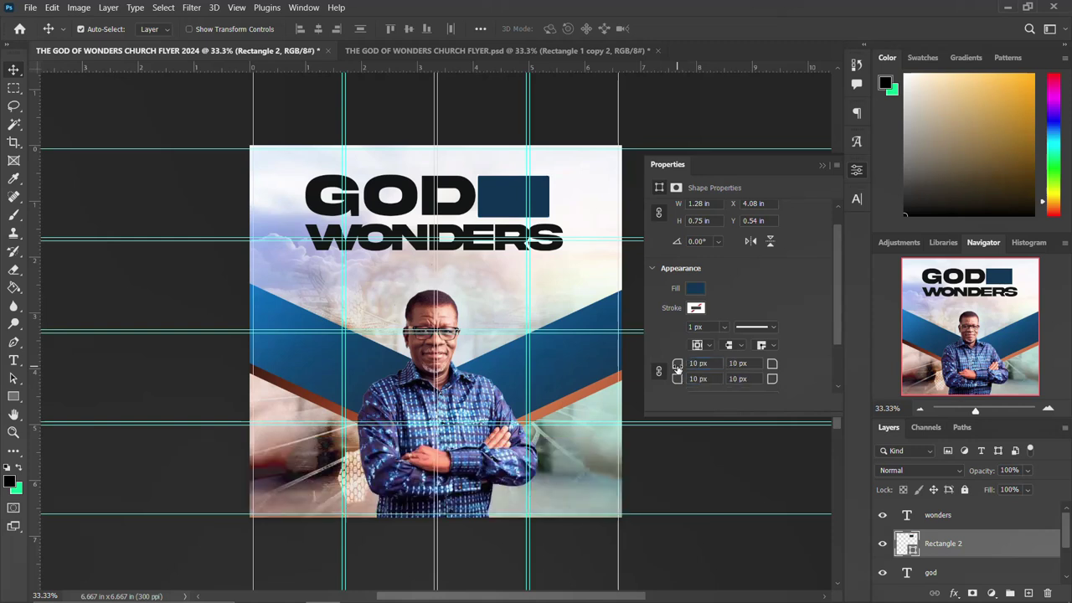
left_click(677, 368)
type("50")
key("Return")
left_click(856, 172)
- Add an OF text layer and drag it into the navy rounded rectangle beside GOD
key("t")
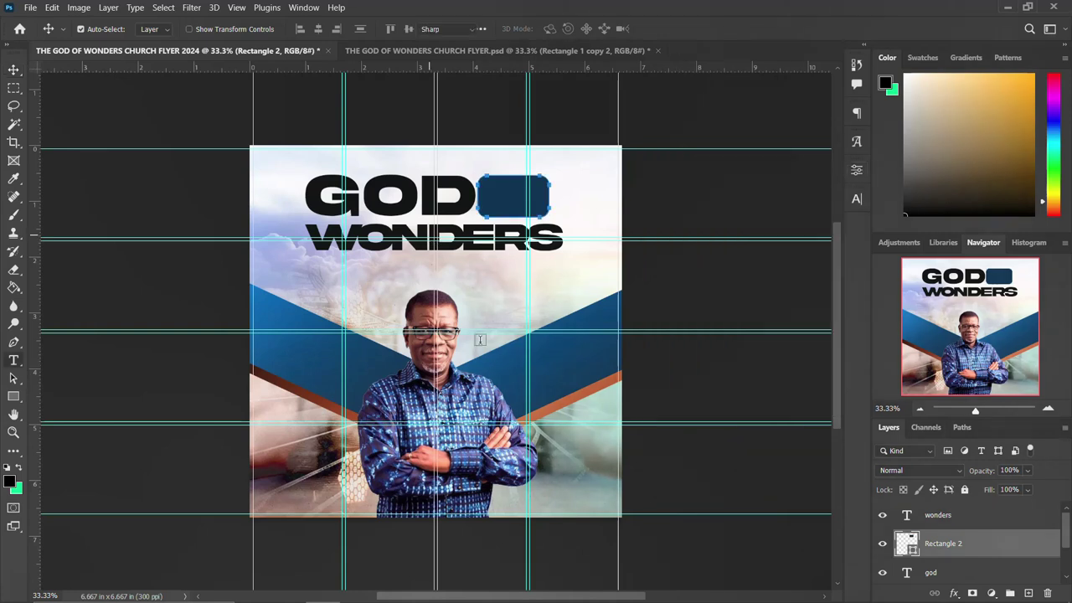
left_click(491, 298)
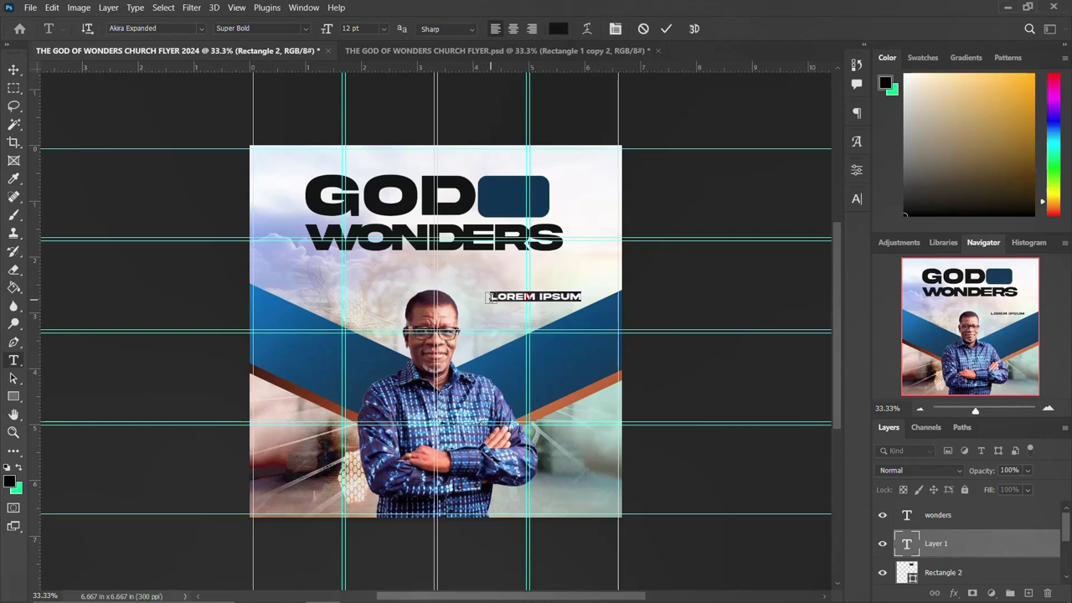
key("BackSpace")
key("ctrl+Return")
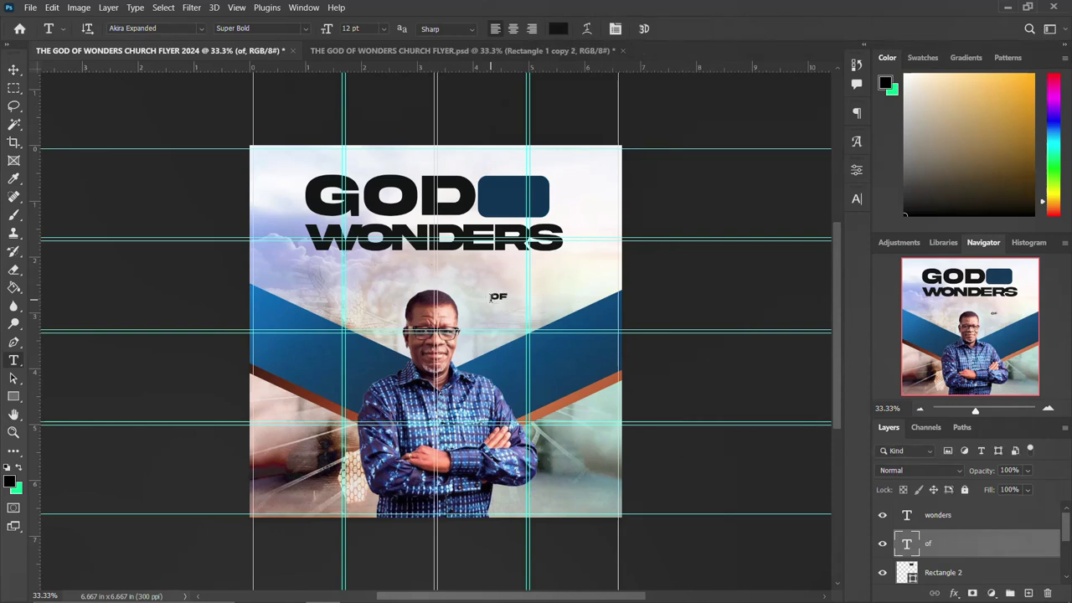
key("v")
left_click_drag(495, 298, 534, 205)
- Resize OF and centre it vertically within the navy rectangle
key("ctrl+t")
key("Return")
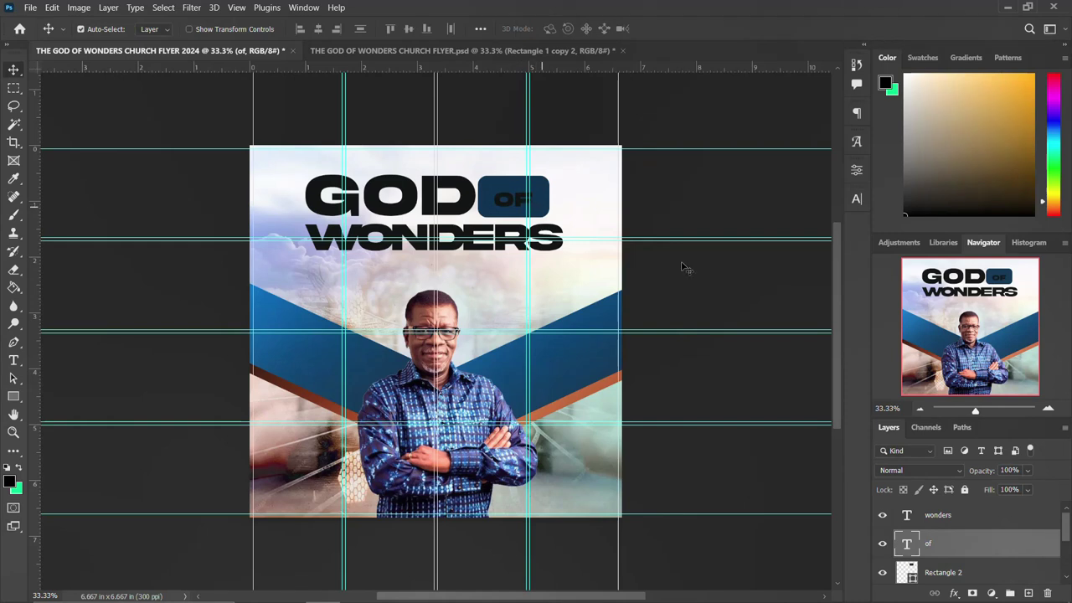
key("ctrl")
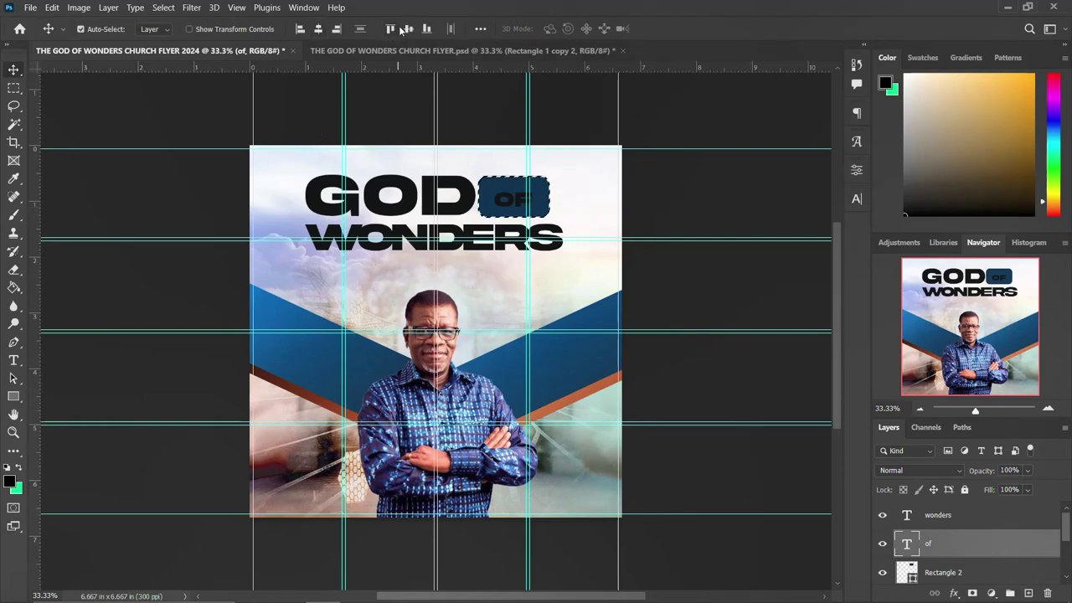
left_click(409, 29)
key("ctrl+d")
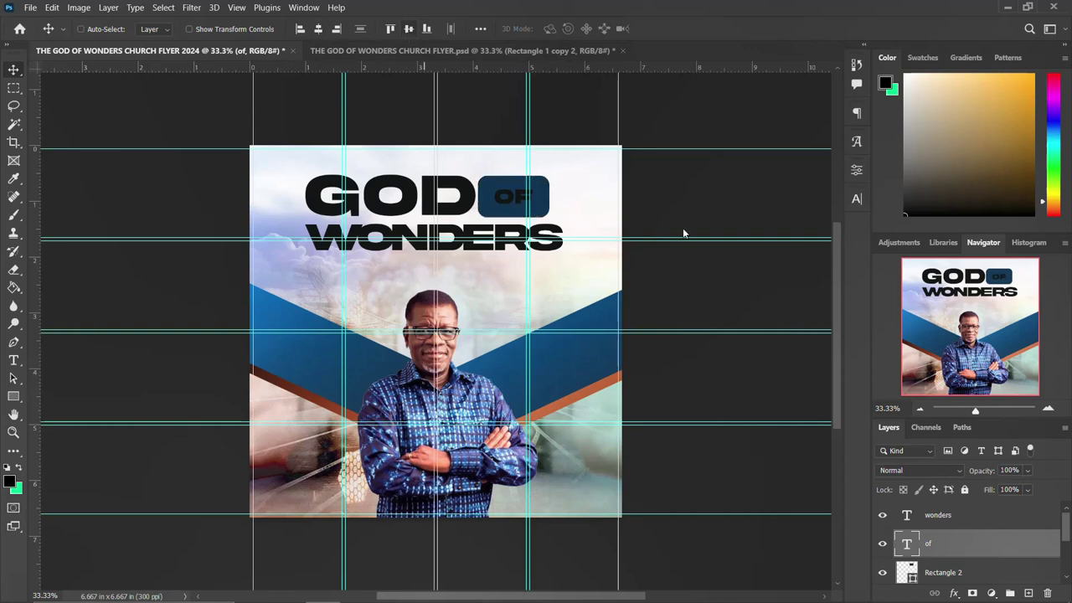
- Colour the OF text white, sampled from the canvas
left_click(855, 199)
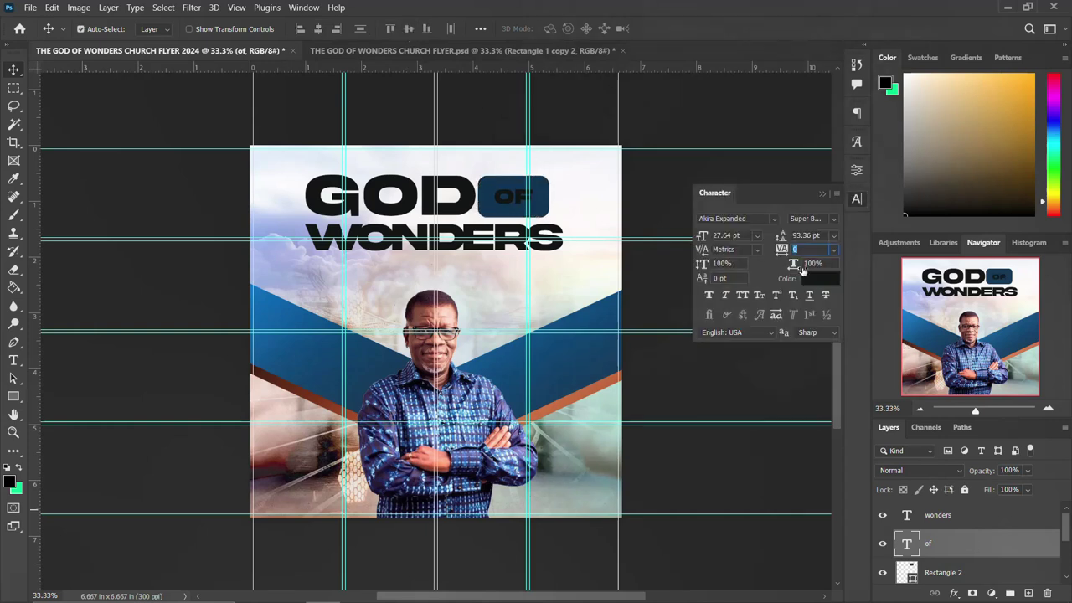
left_click(817, 282)
left_click(585, 194)
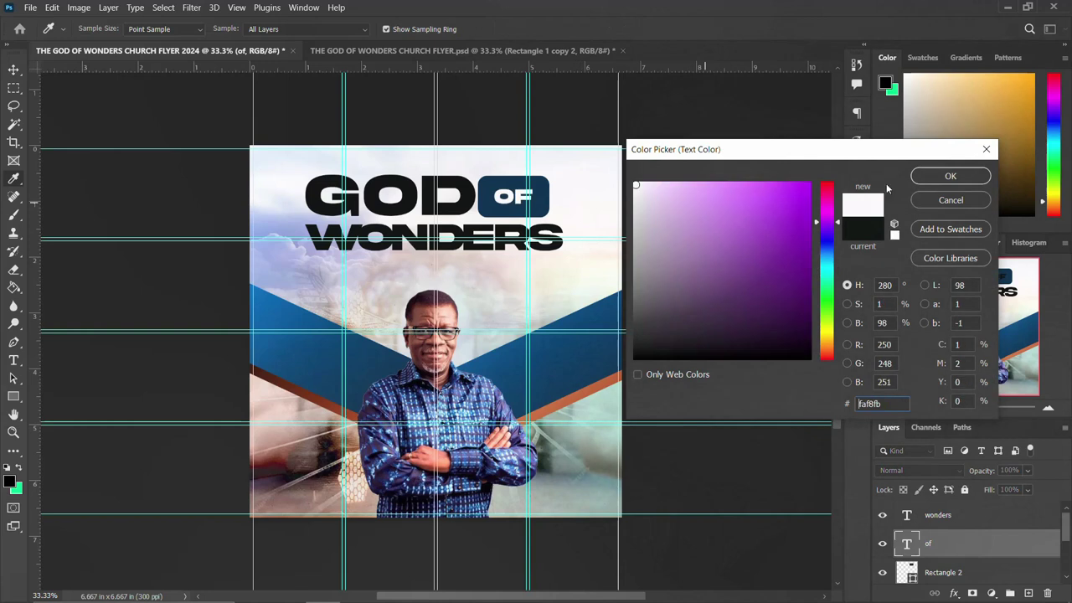
left_click(931, 180)
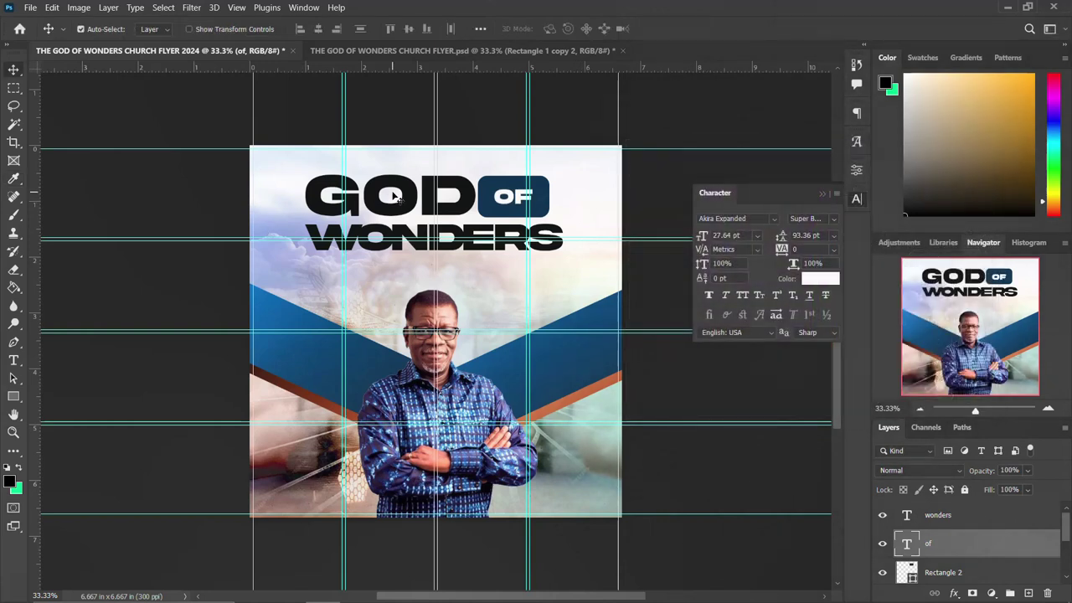
left_click(857, 199)
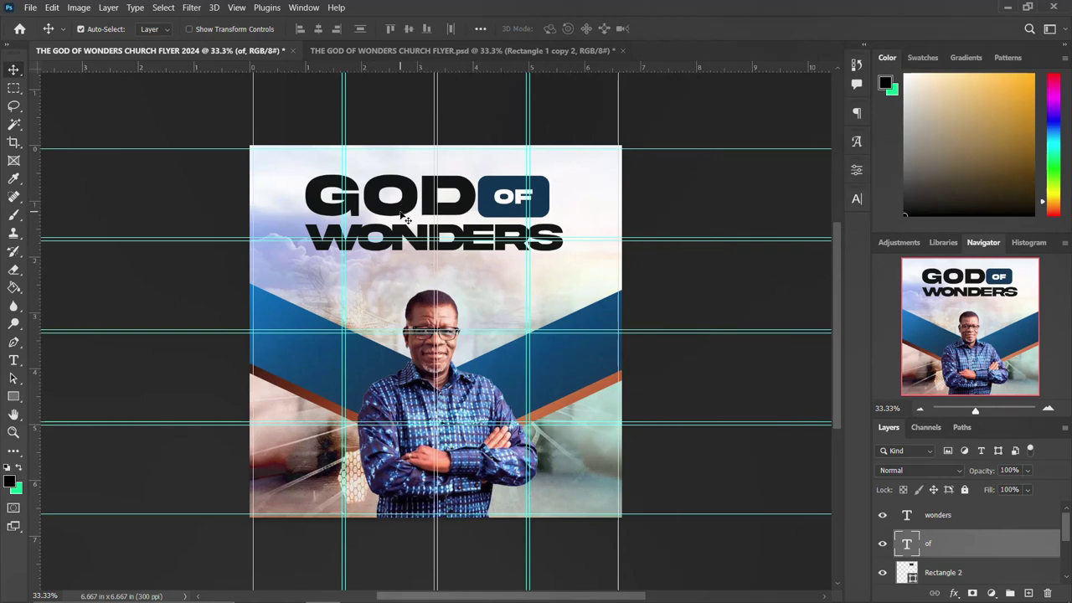
- Duplicate the OF text onto the photo area and retype the copy as 'THe'
left_click(475, 282)
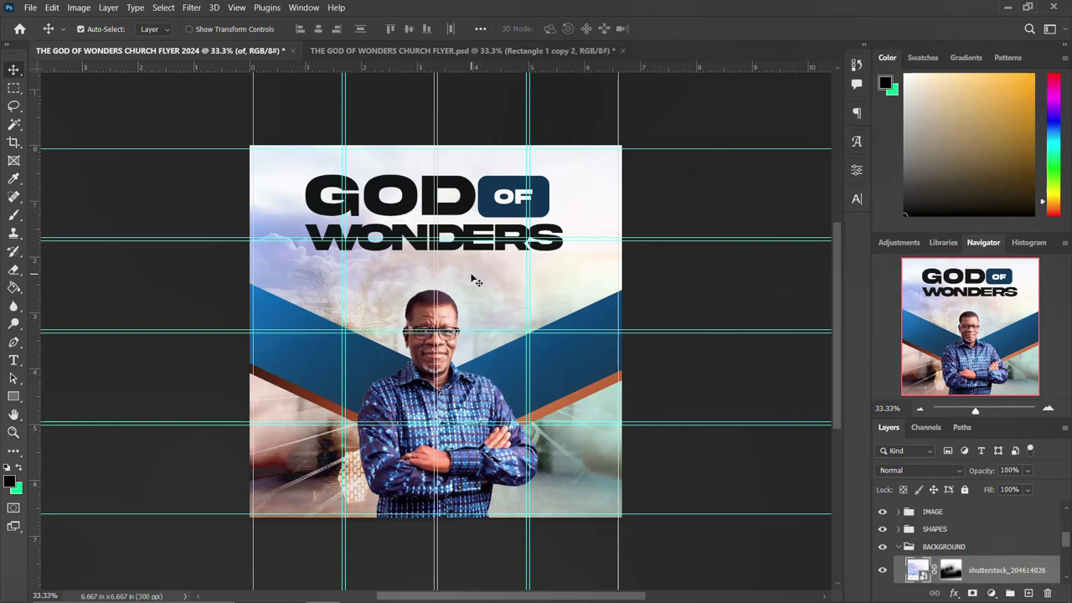
scroll(940, 537, "up", 3)
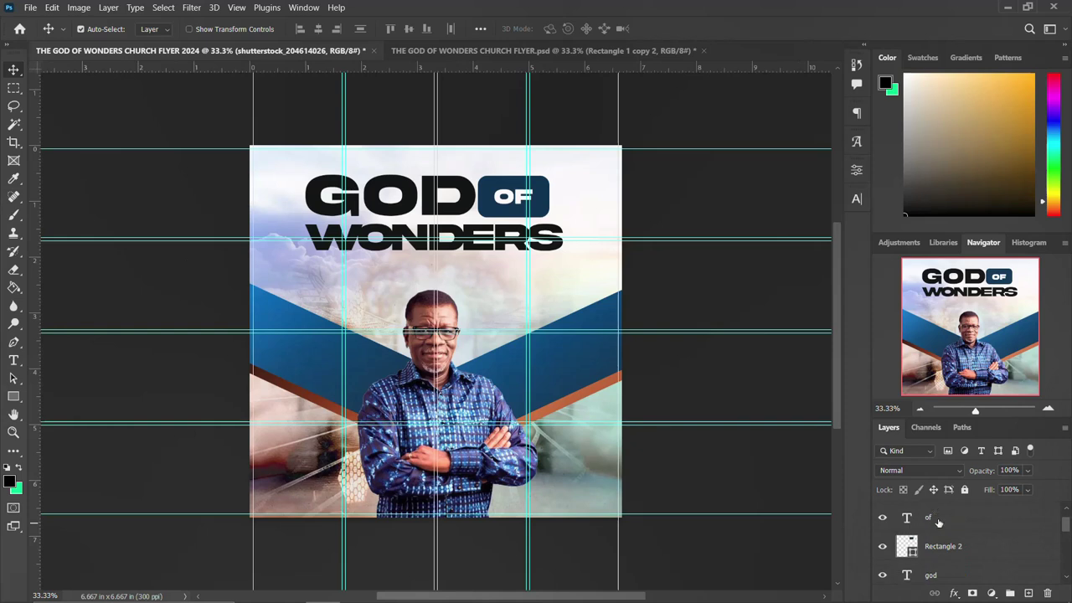
left_click(506, 196)
left_click_drag(506, 196, 521, 280)
key("t")
type("TH")
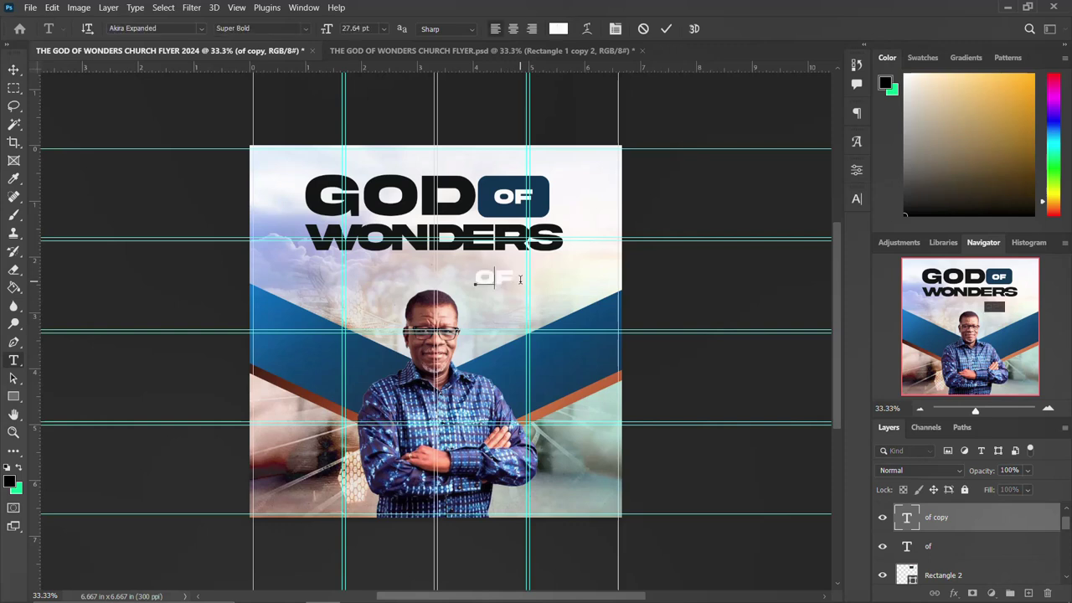
type("e")
key("ctrl+Return")
key("v")
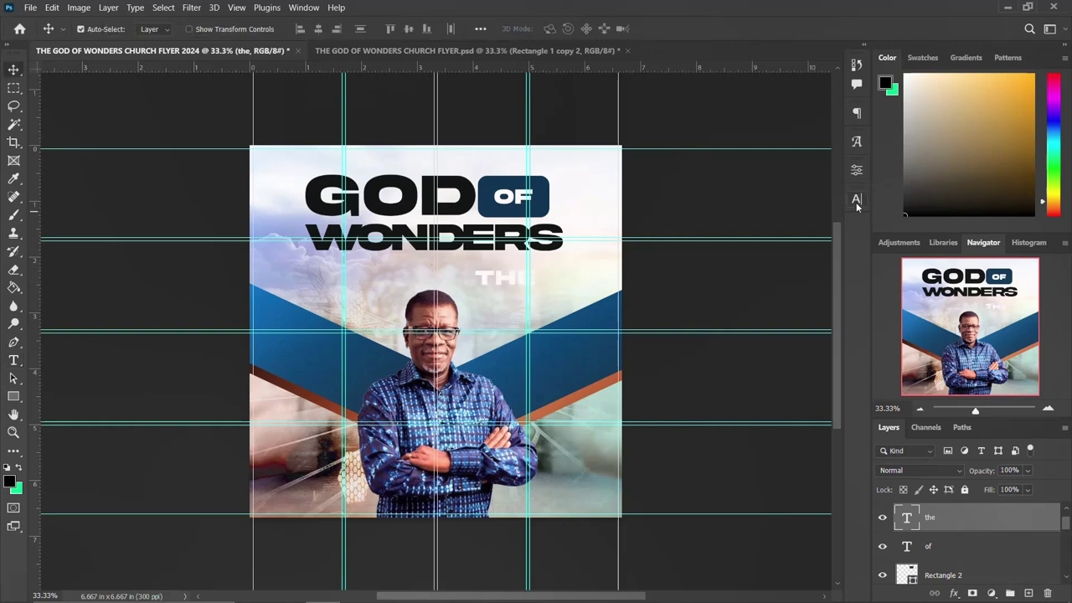
- Set THE in Nexa, All Caps, 25 pt, and move it onto GOD
left_click(856, 200)
left_click(775, 219)
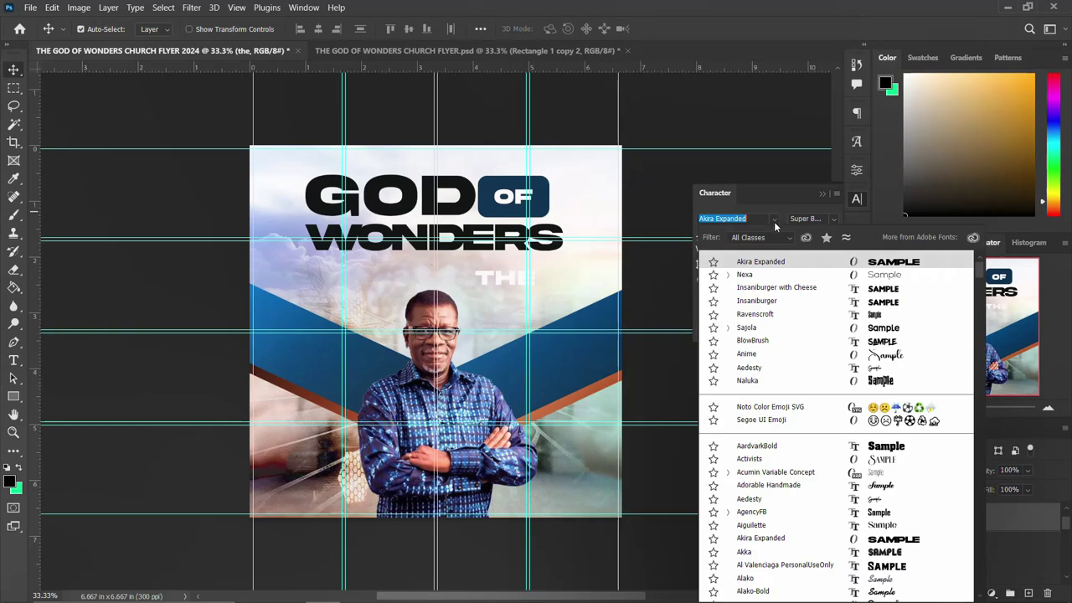
left_click(750, 275)
left_click(744, 295)
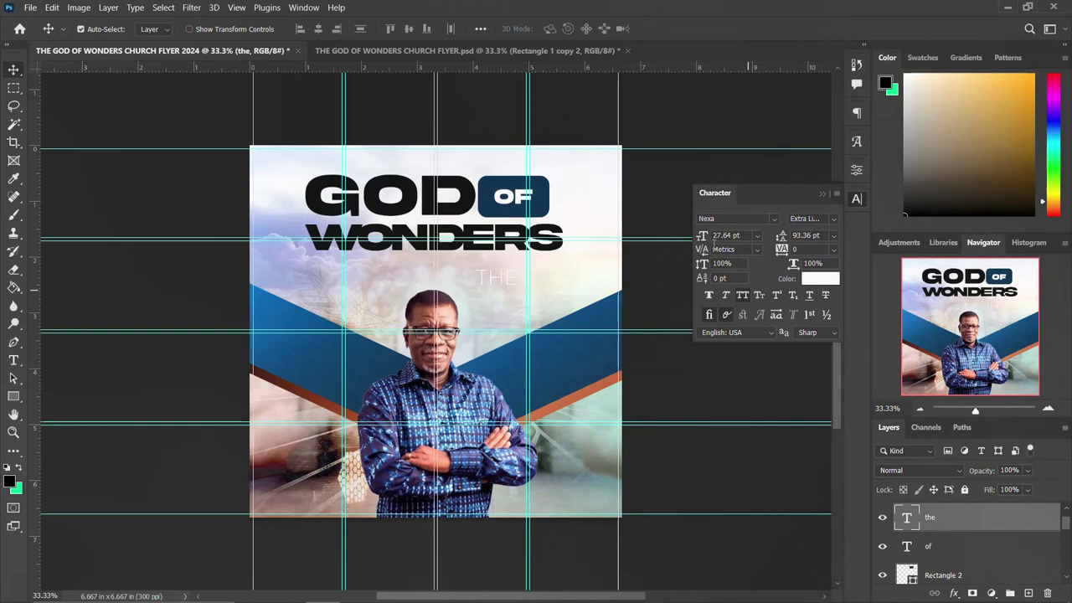
left_click(717, 235)
type("25")
key("Return")
left_click(856, 199)
left_click_drag(486, 288, 392, 197)
- Shrink THE to just under 16 pt, make it dark blue Heavy, and nudge it into GOD's O
left_click(856, 199)
left_click(735, 235)
type("16")
key("Return")
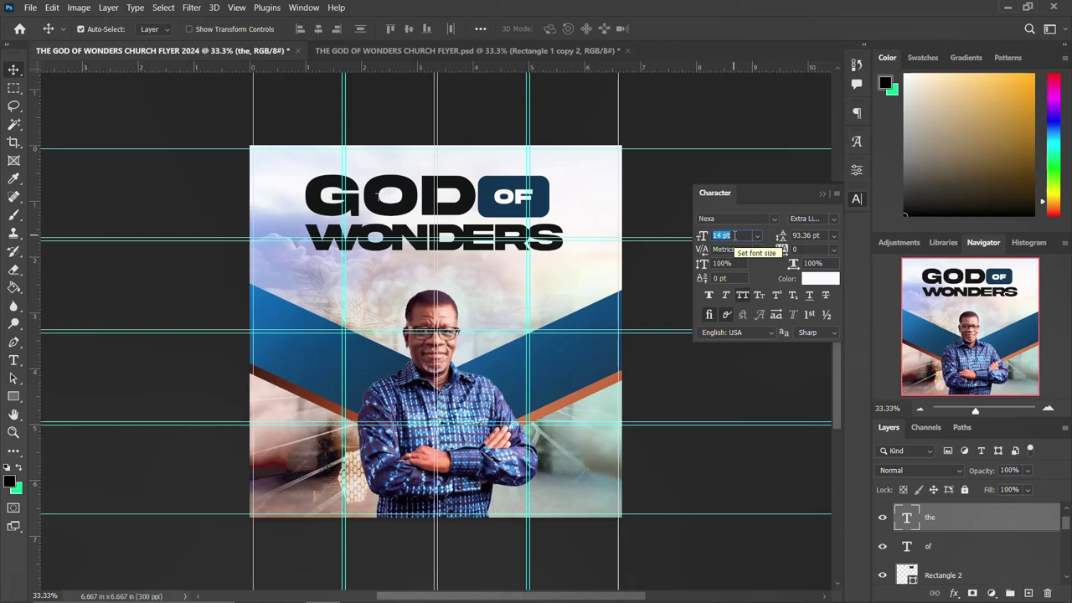
key("Down")
key("Down")
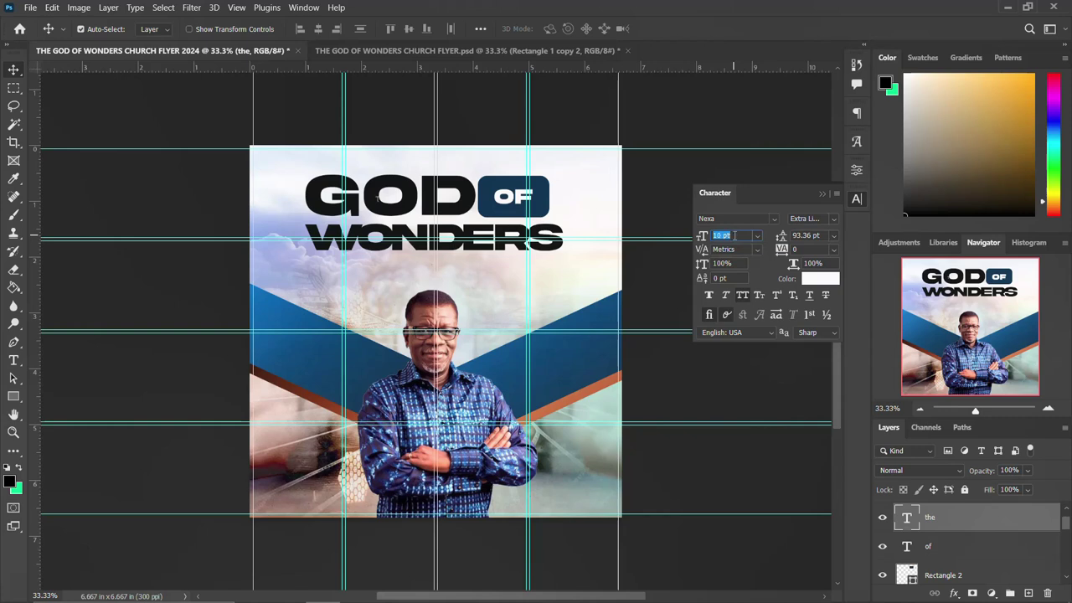
left_click(816, 284)
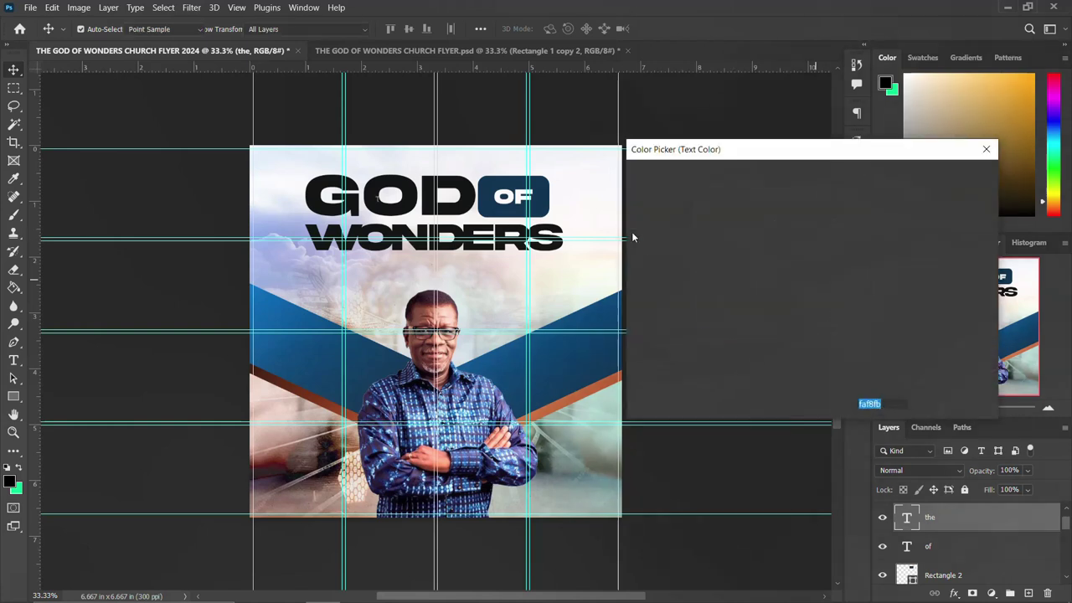
left_click(541, 181)
left_click(940, 177)
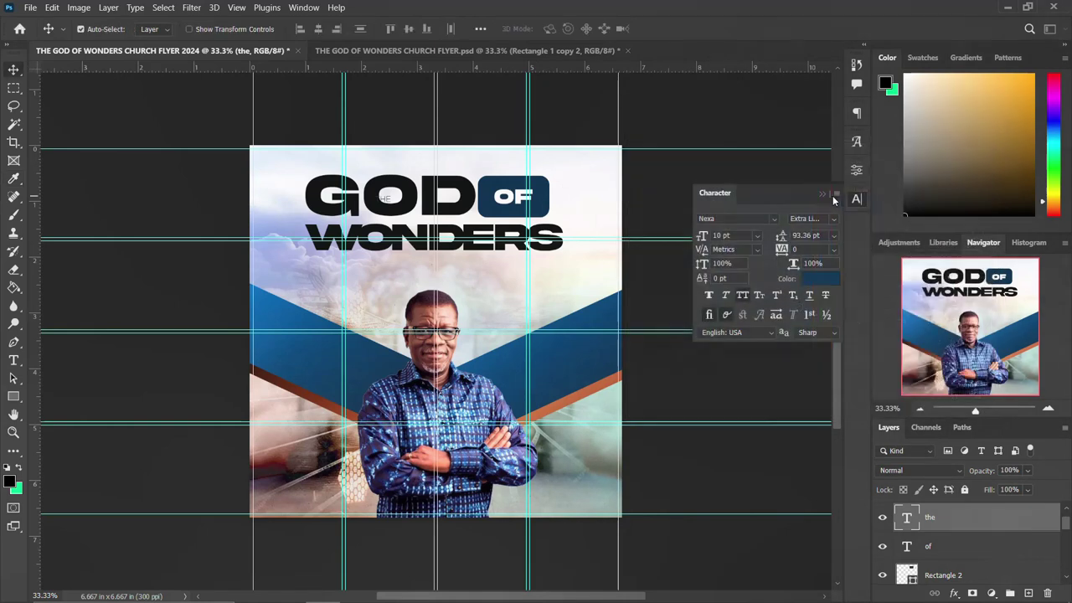
left_click(809, 218)
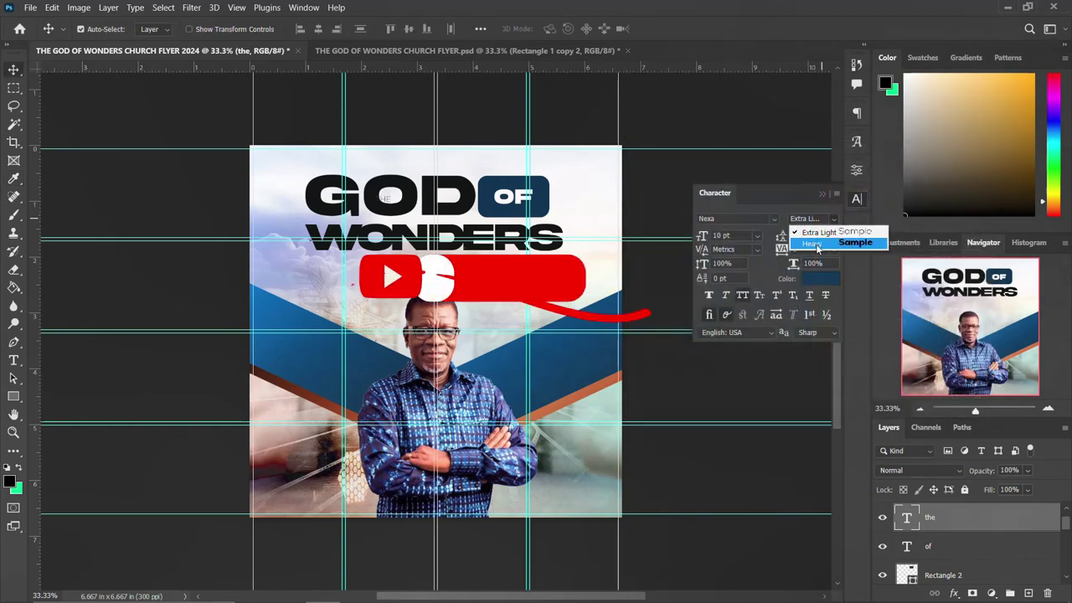
left_click(819, 243)
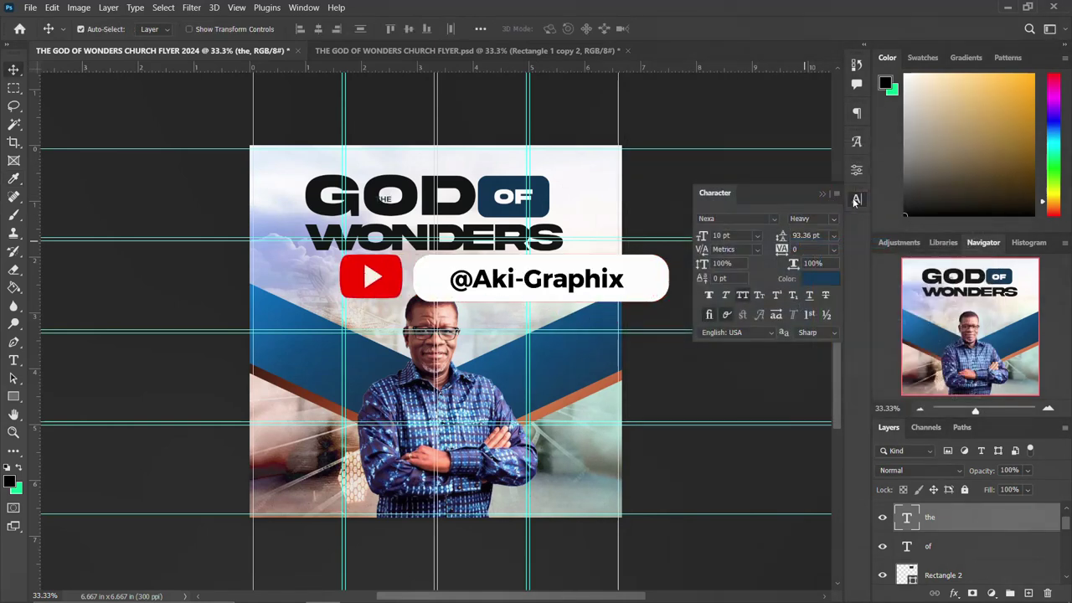
left_click(856, 201)
left_click_drag(388, 206, 394, 203)
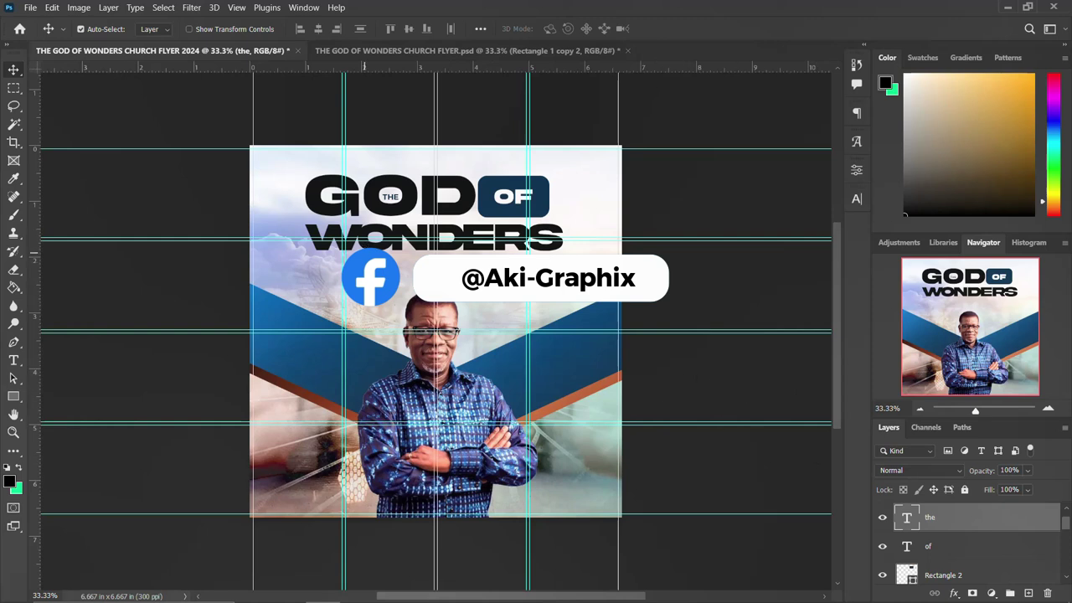
- Add a Gradient Overlay to the wonders layer
scroll(1023, 511, "up", 1)
left_click(1023, 512)
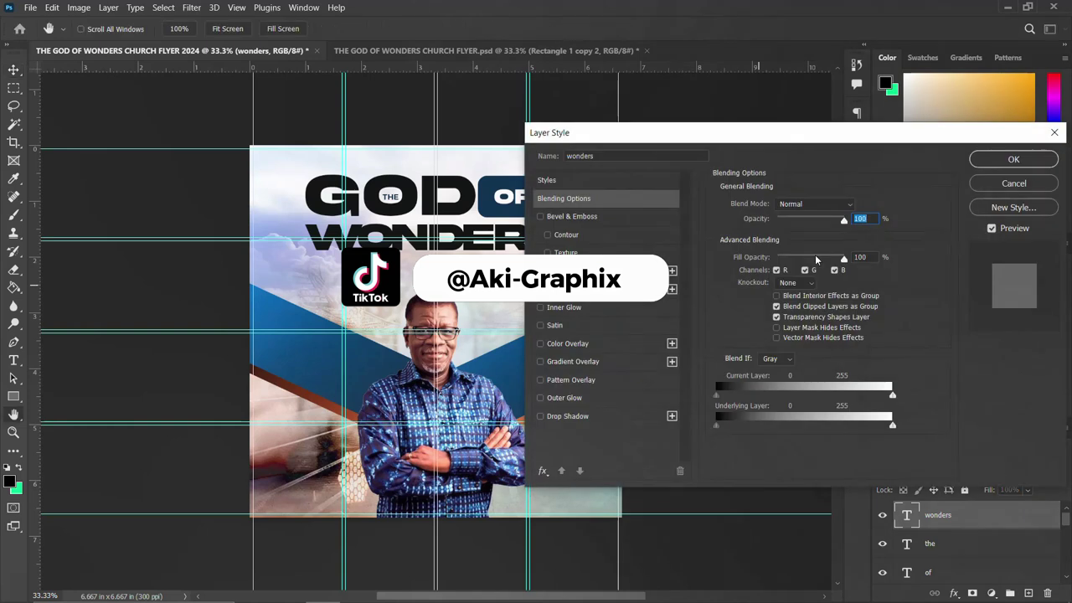
left_click(573, 361)
left_click(1009, 158)
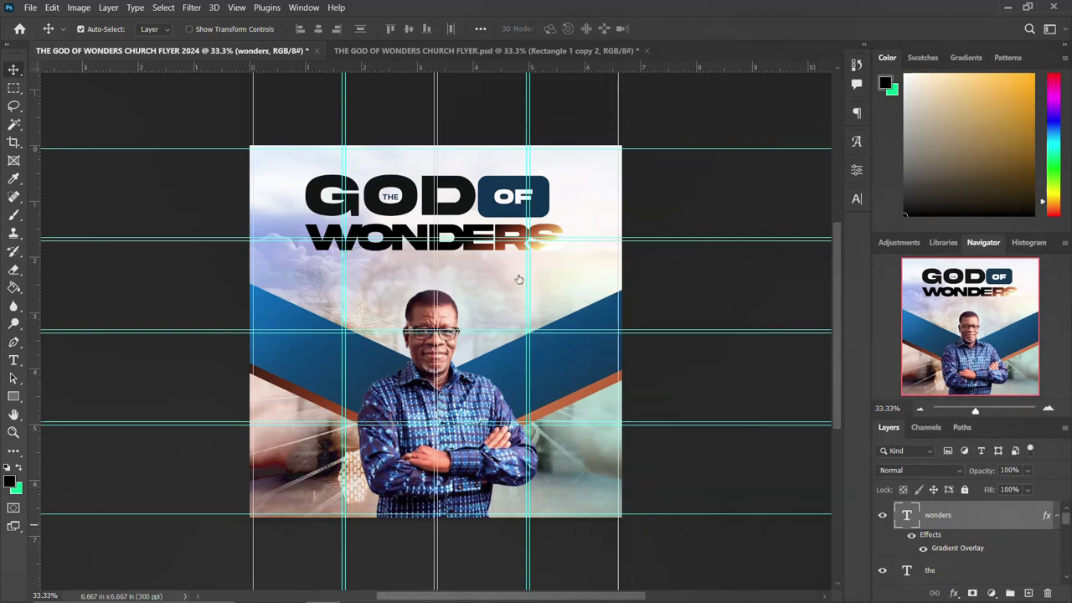
- Set the WONDERS gradient angle to 0 and shift it so orange sits on the left
double_click(957, 548)
left_click_drag(748, 138, 811, 136)
left_click_drag(490, 239, 513, 241)
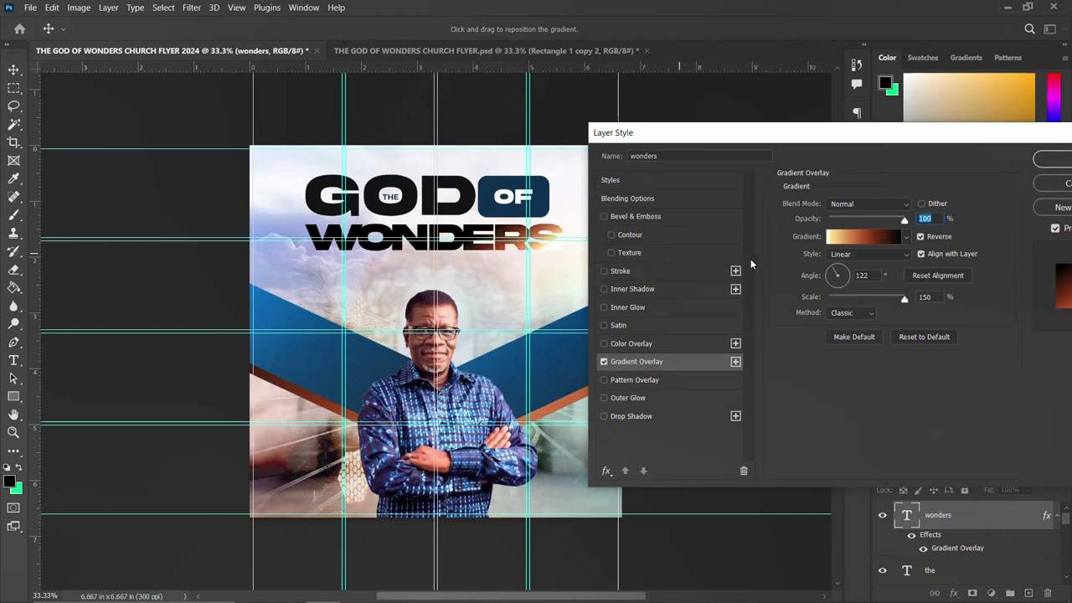
left_click(877, 273)
type("0")
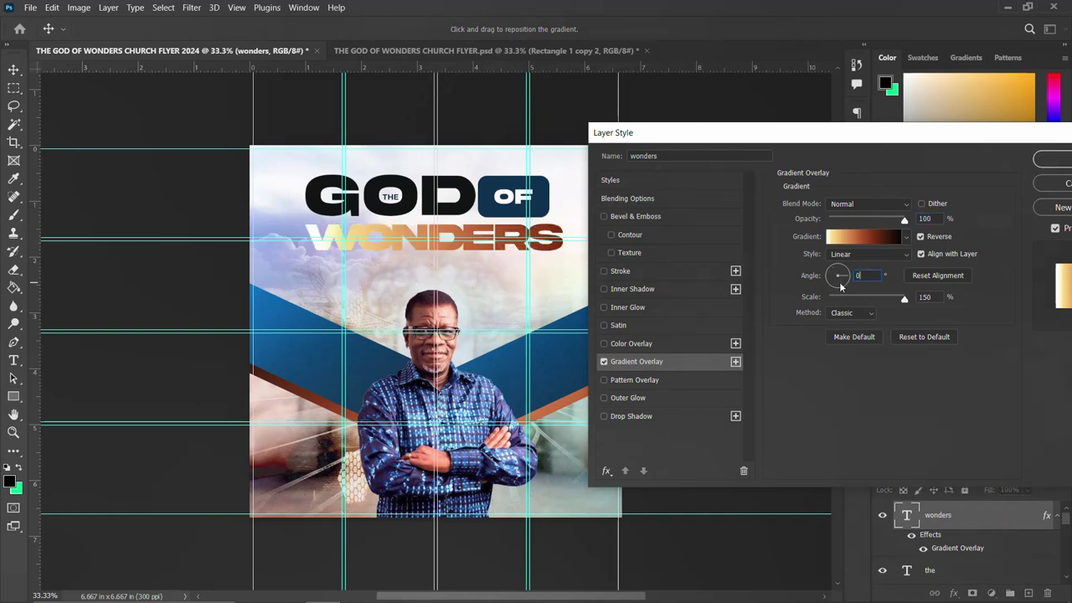
left_click_drag(442, 241, 390, 236)
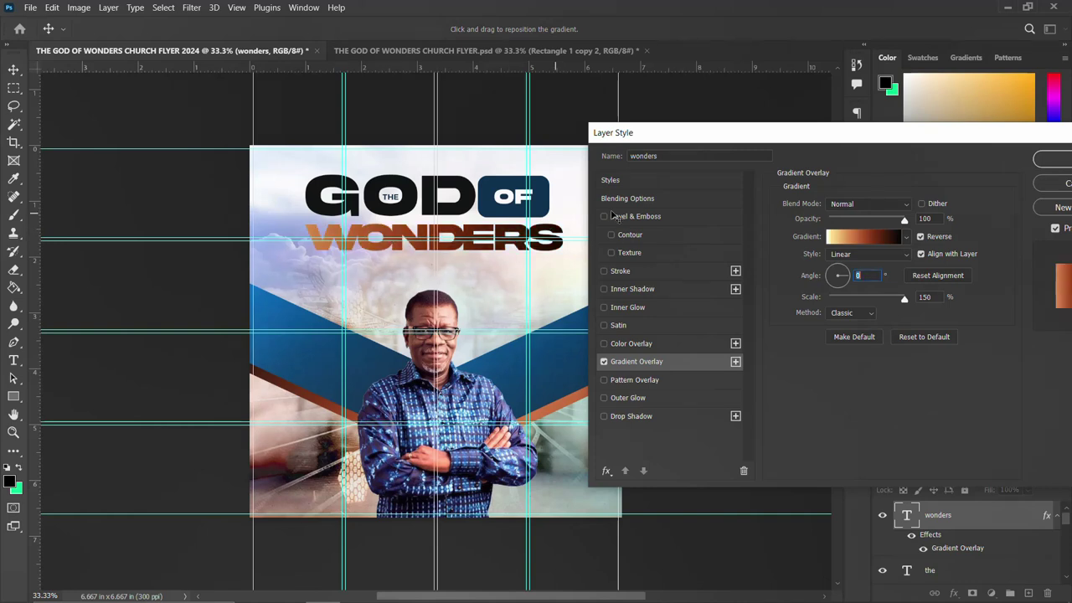
left_click(1051, 160)
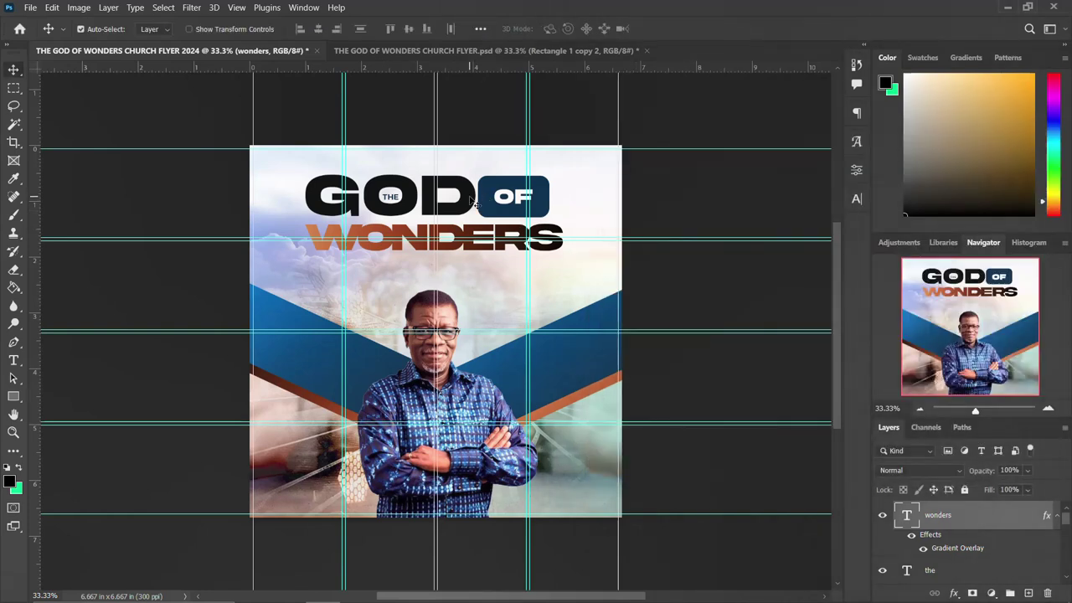
- Add a Gradient Overlay to the god layer with Reverse unchecked, positioned across GOD
left_click(473, 202)
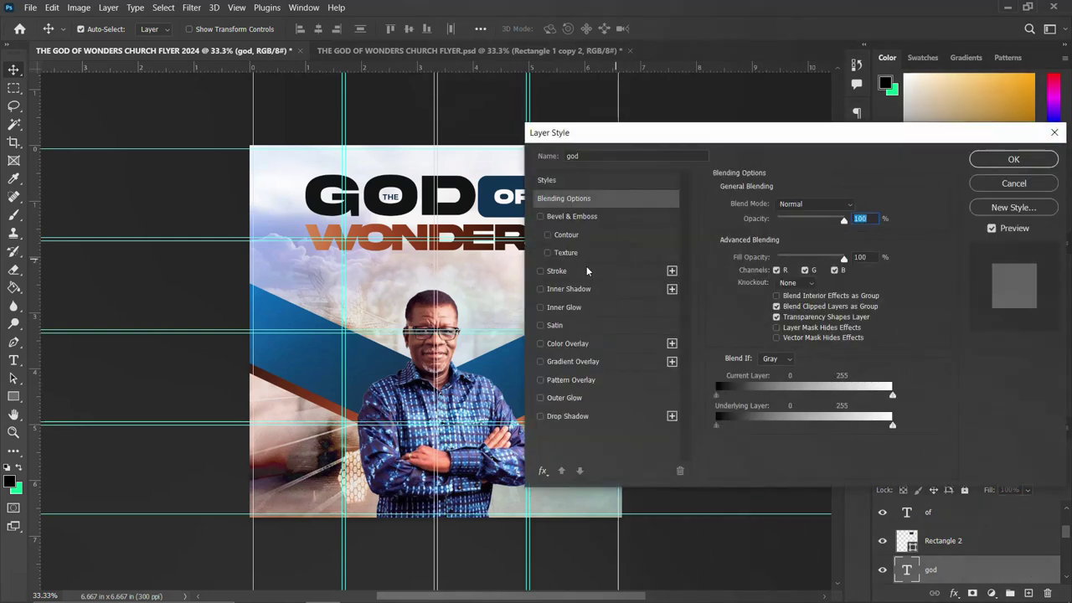
left_click(576, 361)
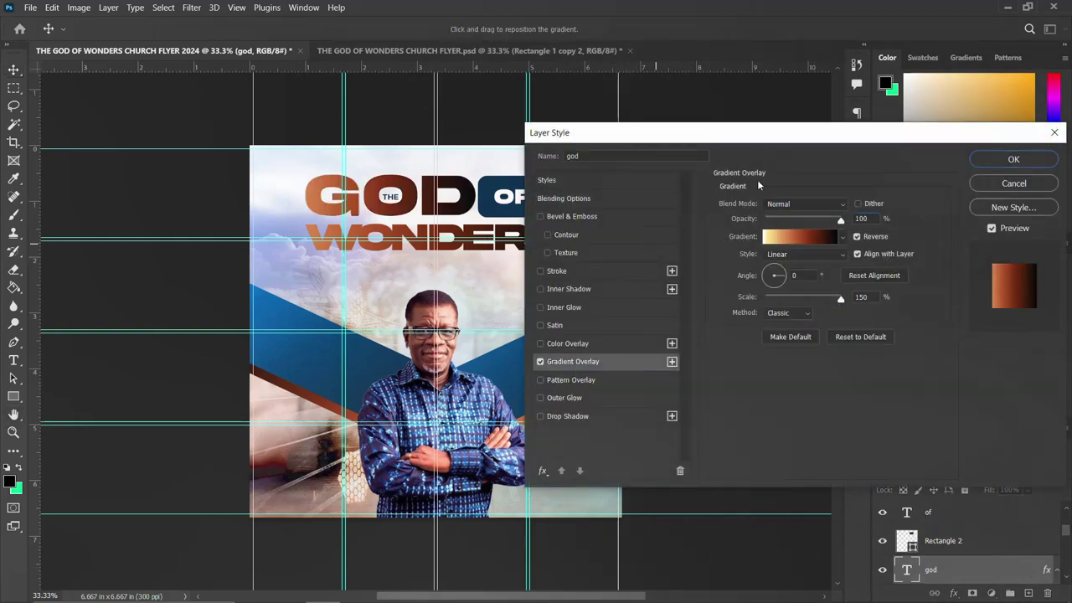
left_click(856, 237)
left_click_drag(333, 197, 355, 195)
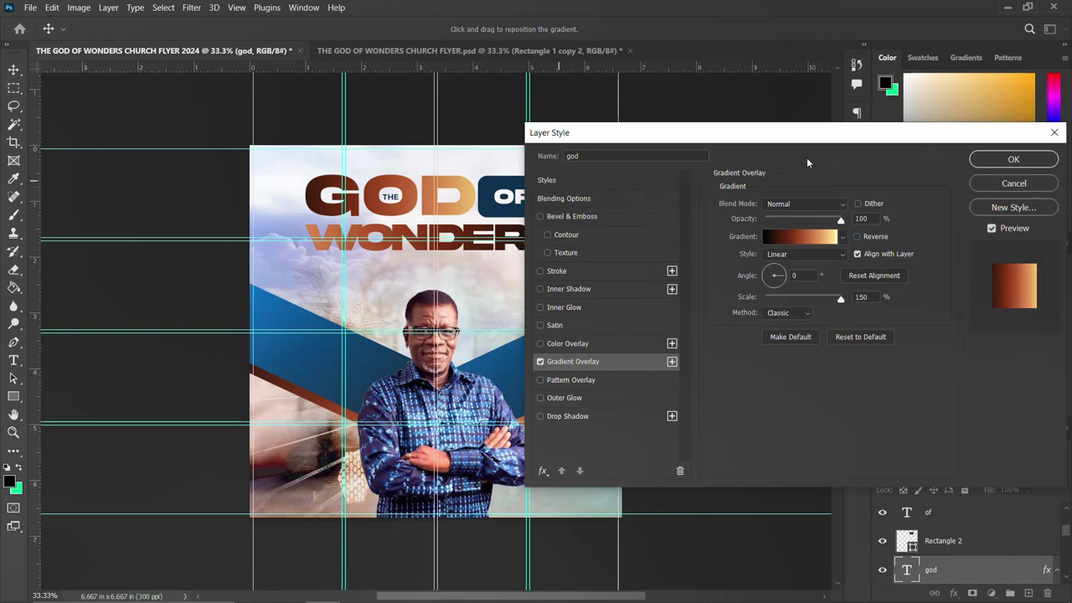
left_click(998, 165)
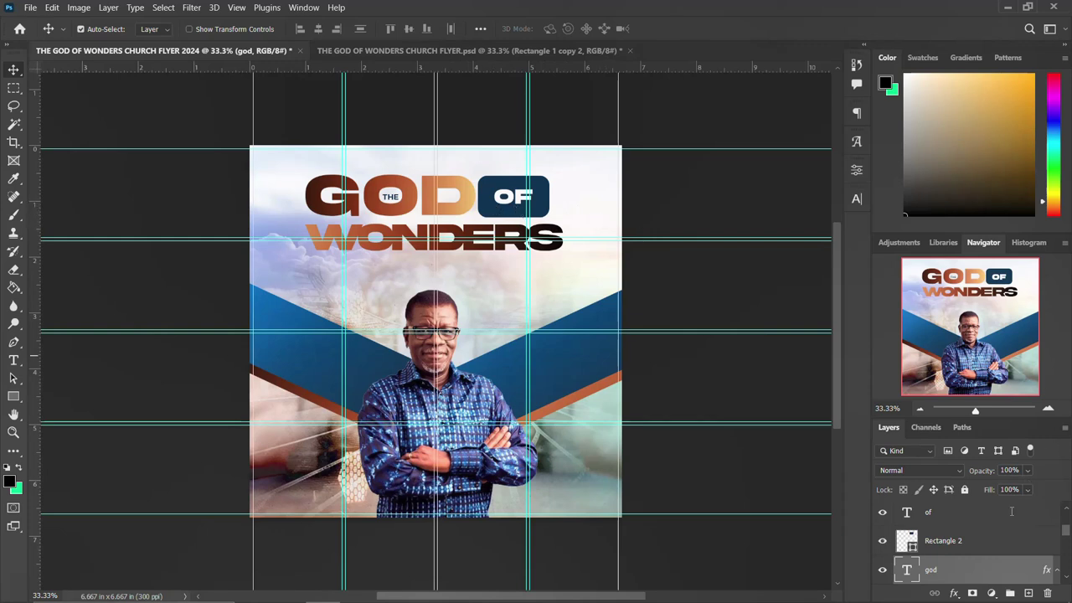
- Group the headline layers and name the group THEME
scroll(958, 560, "down", 3)
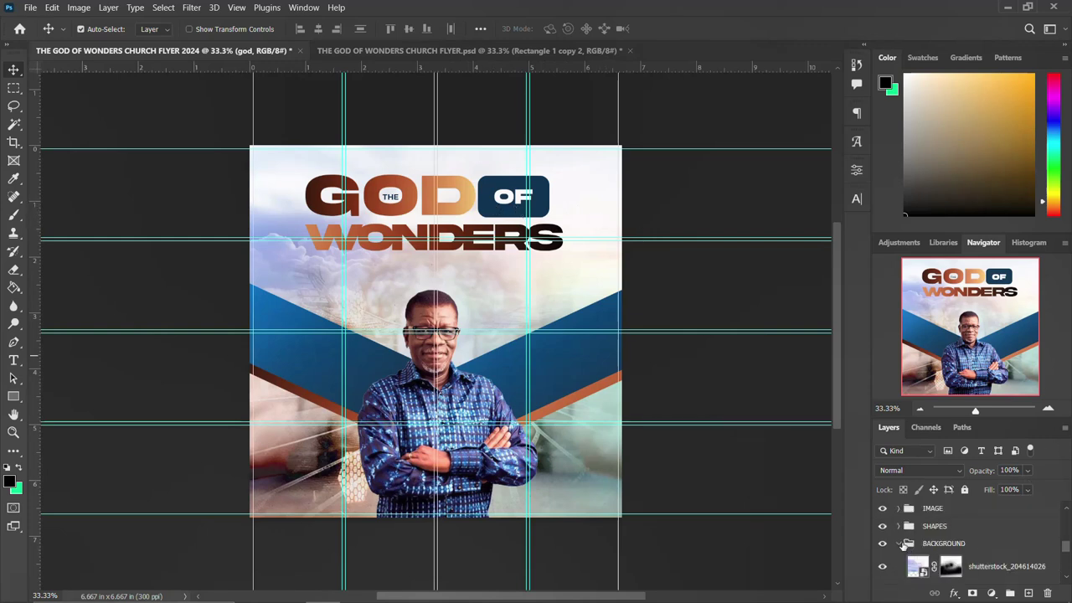
scroll(938, 538, "up", 3)
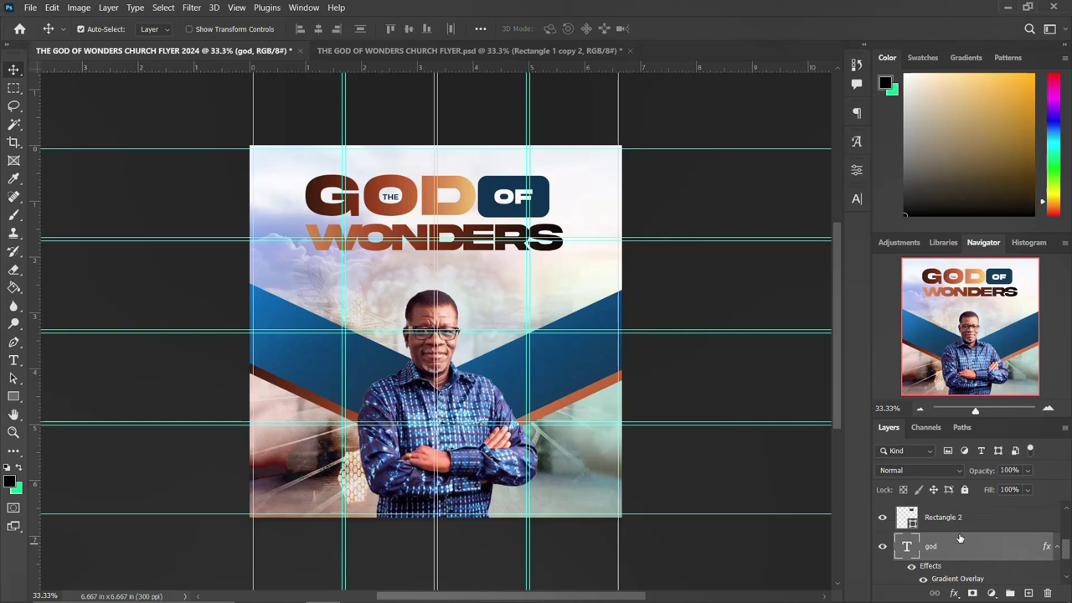
scroll(970, 544, "down", 1)
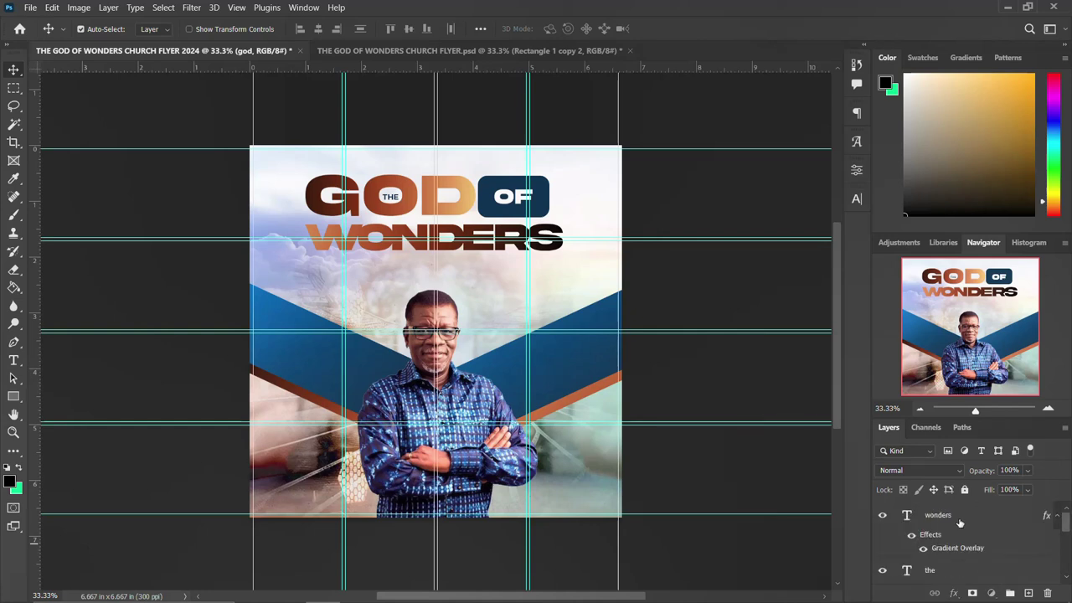
left_click(960, 516, "shift")
key("ctrl+g")
double_click(931, 510)
type("THEM")
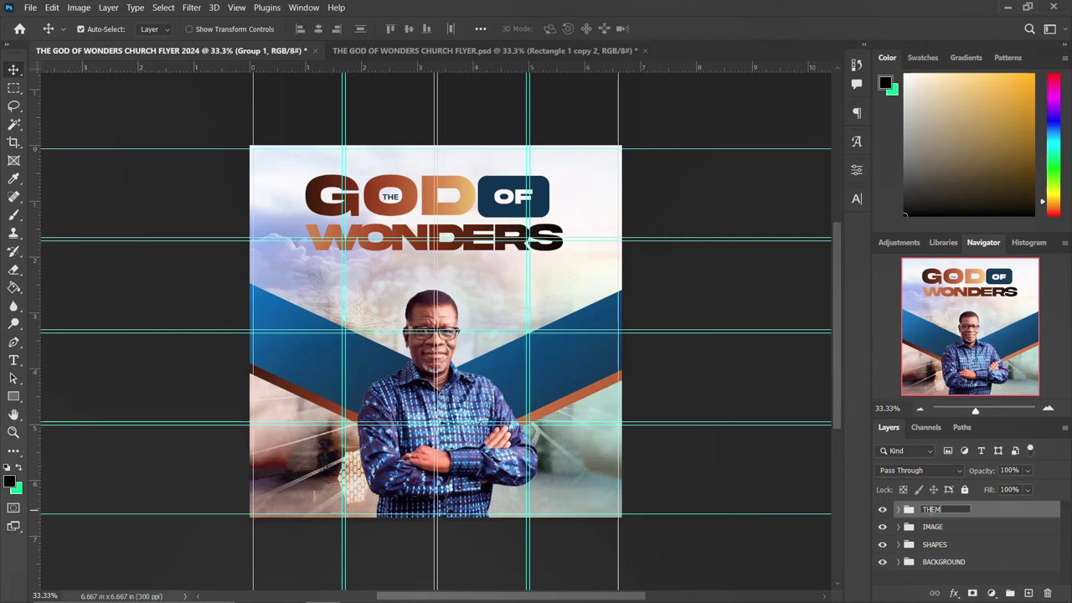
type("E")
key("Return")
- Skew the headline's right side upward, lower it, and scale it up to about 110%
key("ctrl+t")
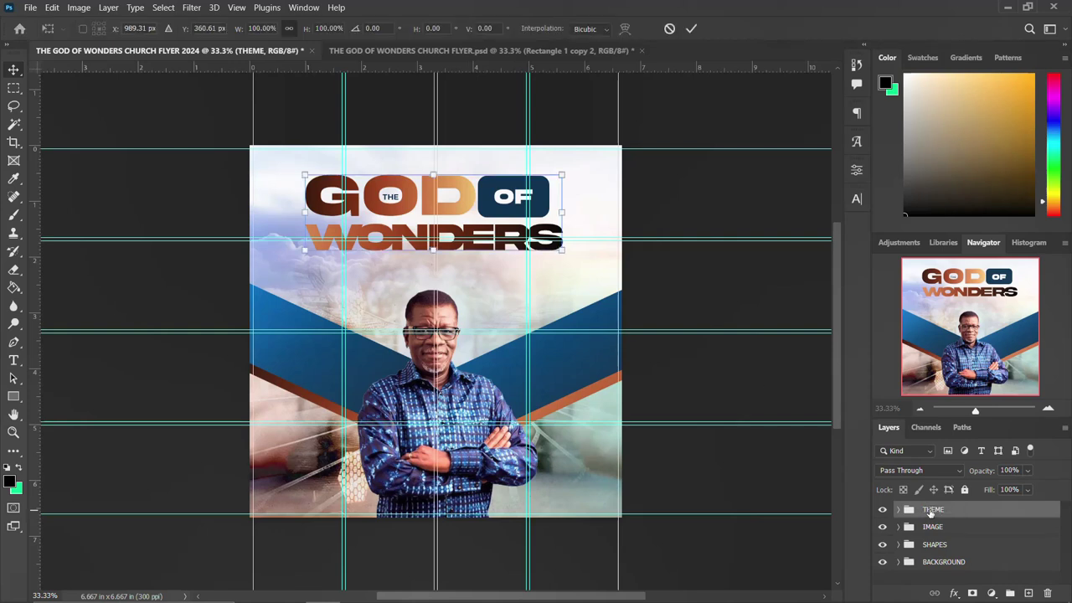
right_click(493, 196)
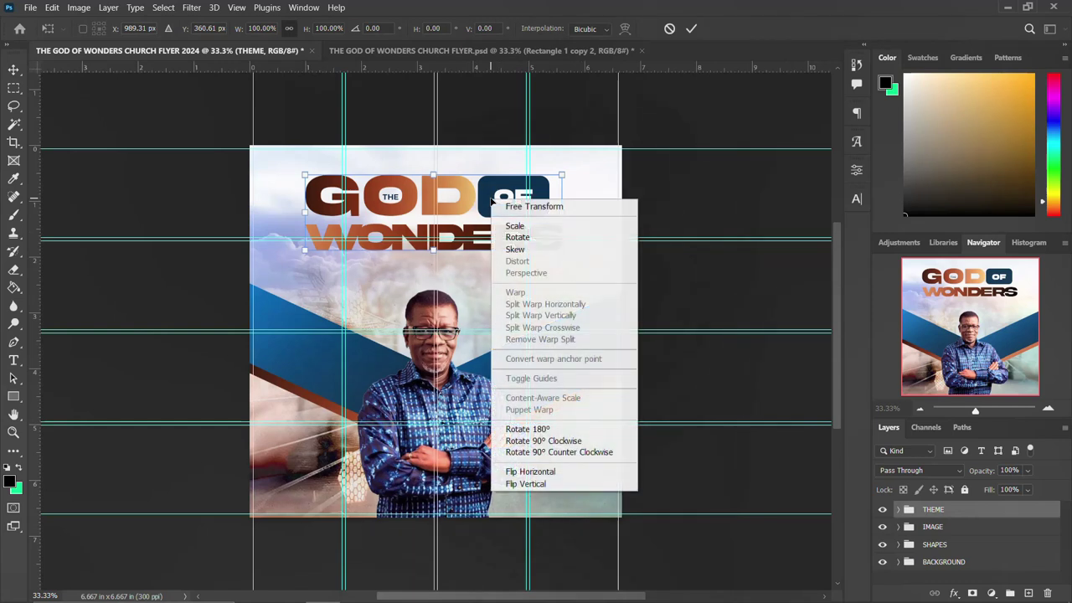
left_click(531, 250)
left_click_drag(561, 212, 555, 181)
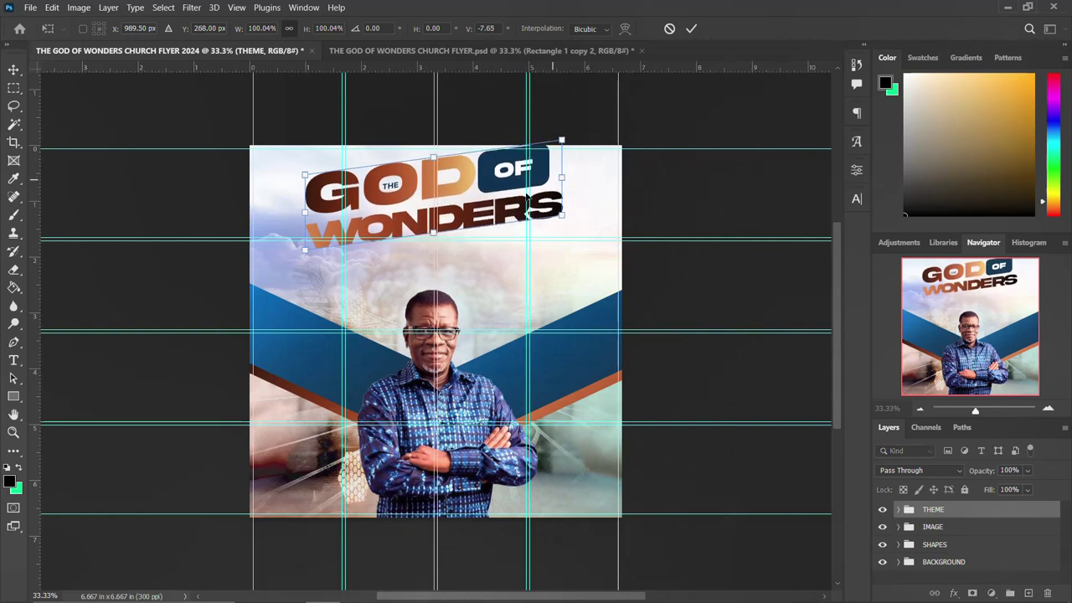
left_click_drag(451, 191, 450, 220)
left_click_drag(449, 226, 449, 232)
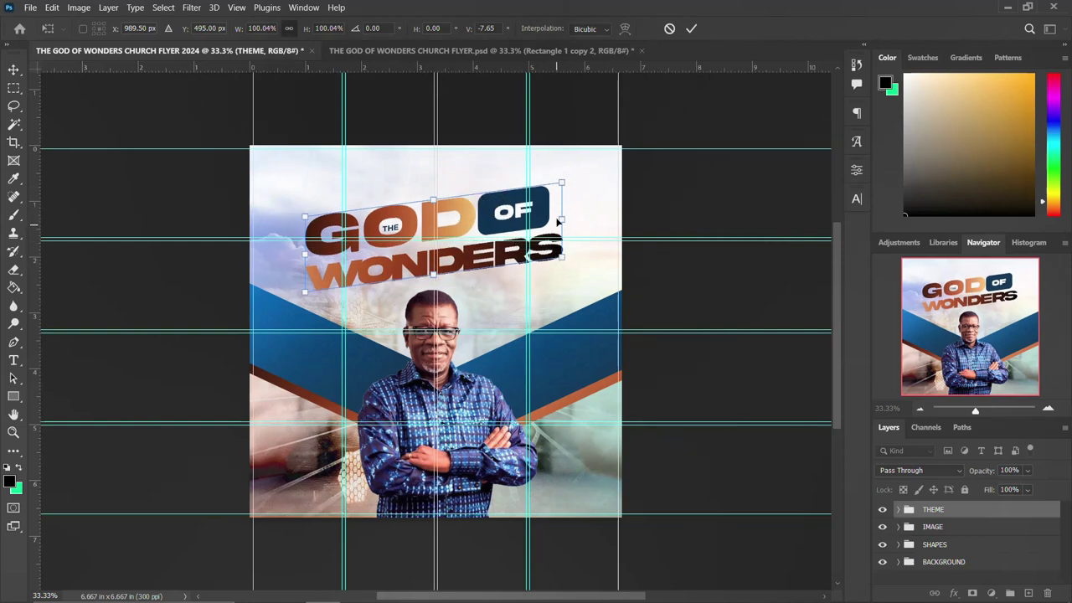
key("Return")
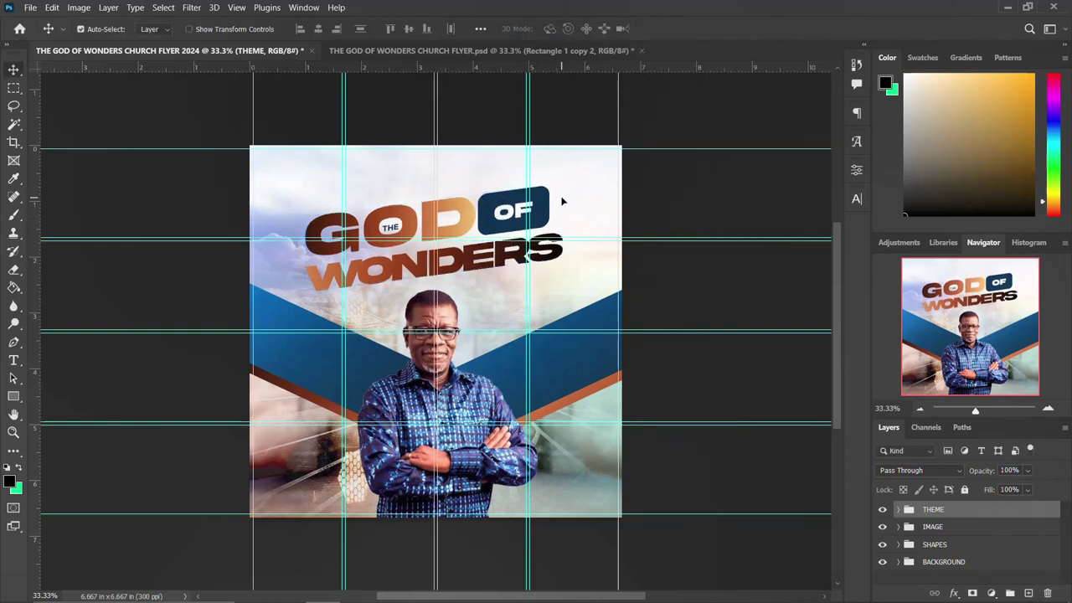
key("ctrl+t")
left_click_drag(563, 294, 578, 299)
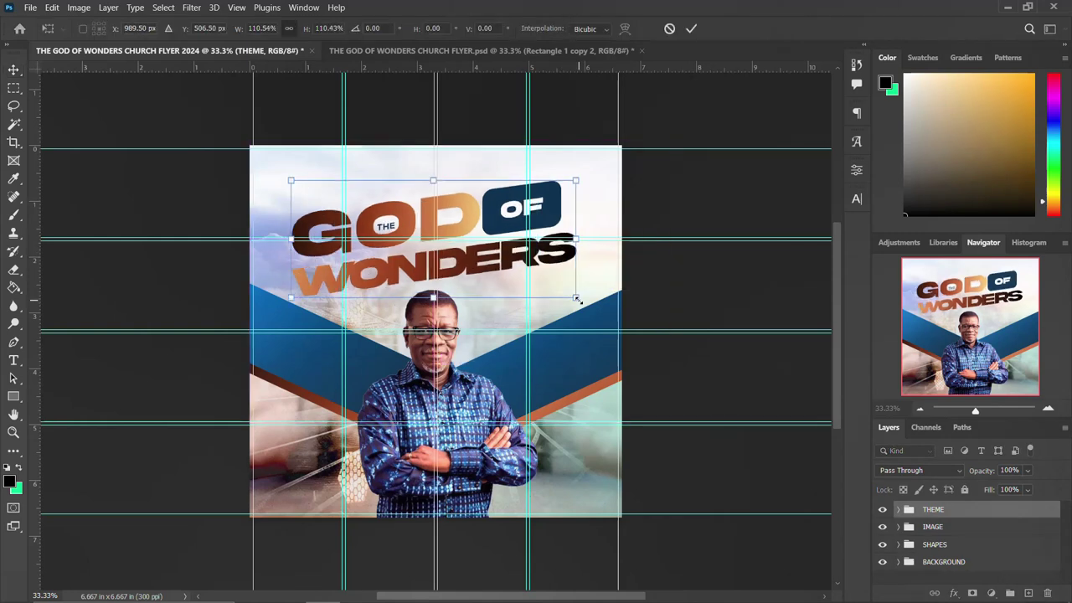
key("Return")
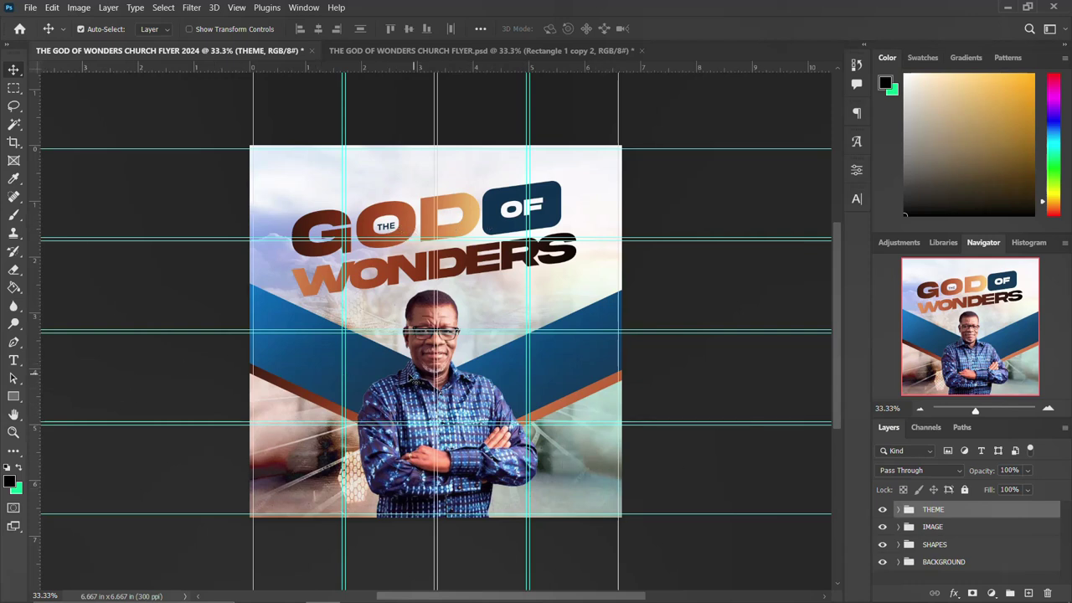
- Type the pastor's name left of the photo, broken onto three lines
left_click(14, 361)
left_click(287, 357)
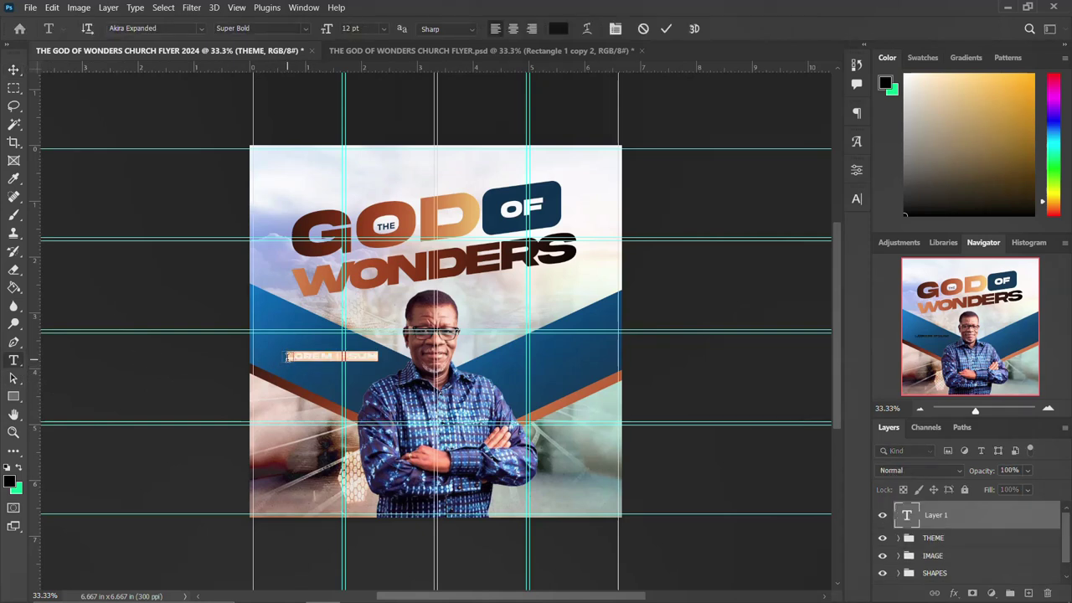
key("BackSpace")
type("THAS")
type("TO")
type("R MENSAH OTABIL")
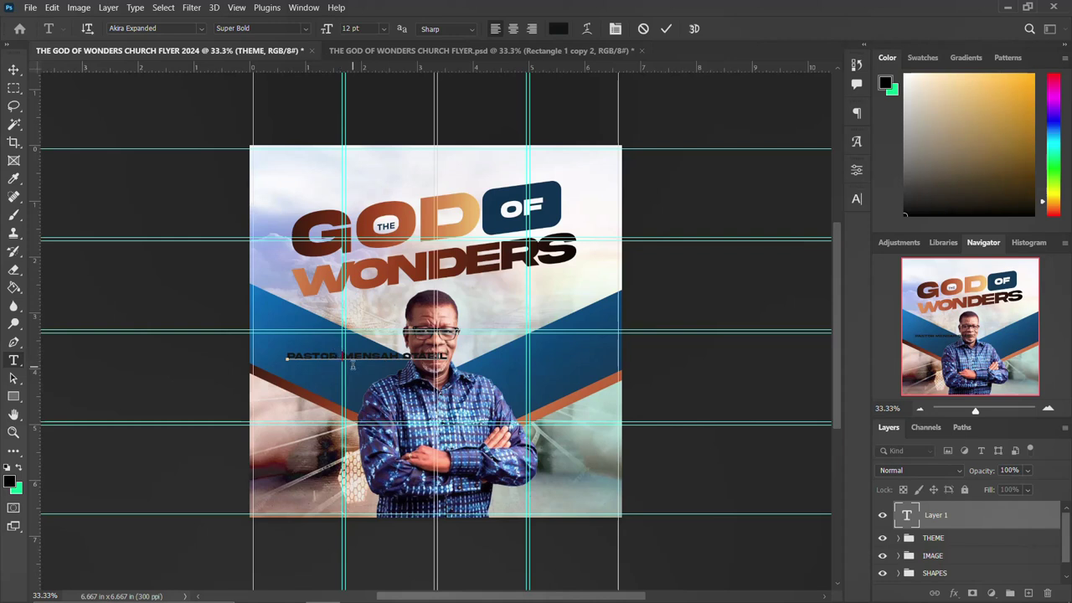
key("Return")
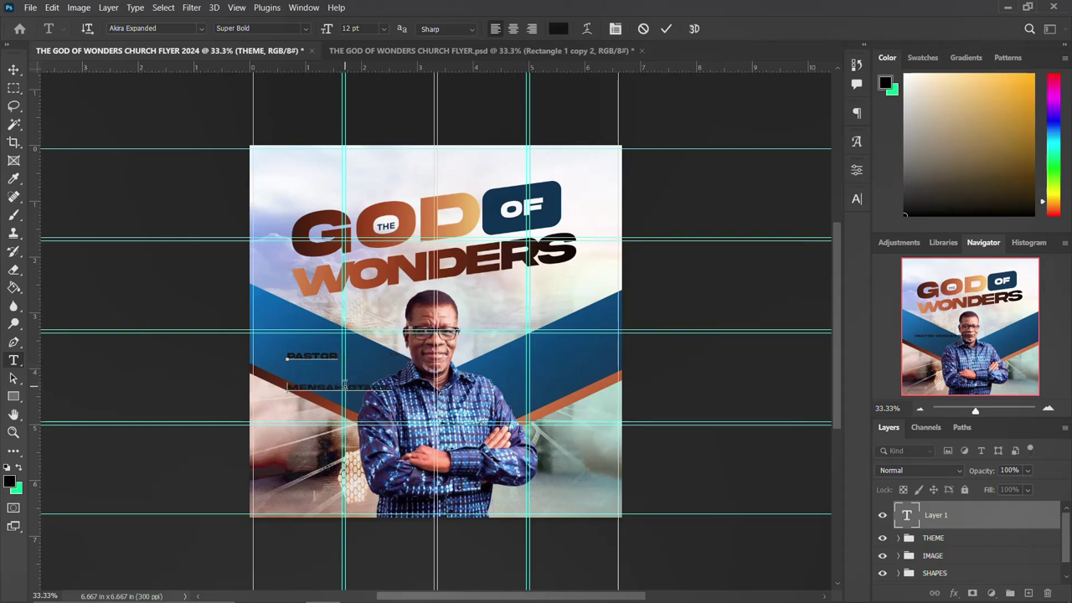
key("Return")
key("ctrl+Return")
- Set the name's leading to 10 pt and colour it white
left_click(857, 198)
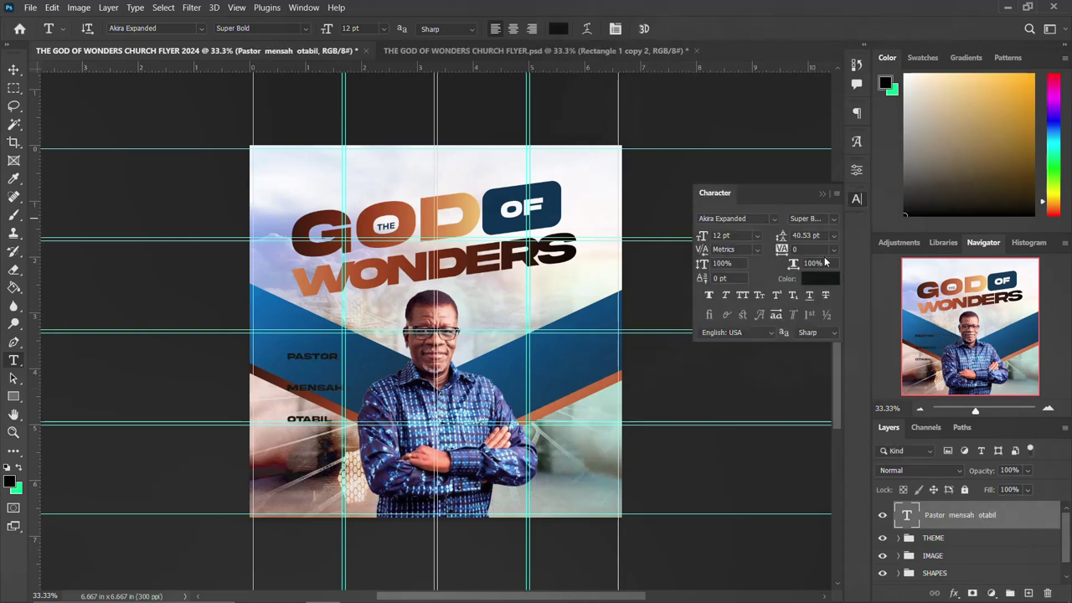
left_click(805, 235)
type("10")
key("Return")
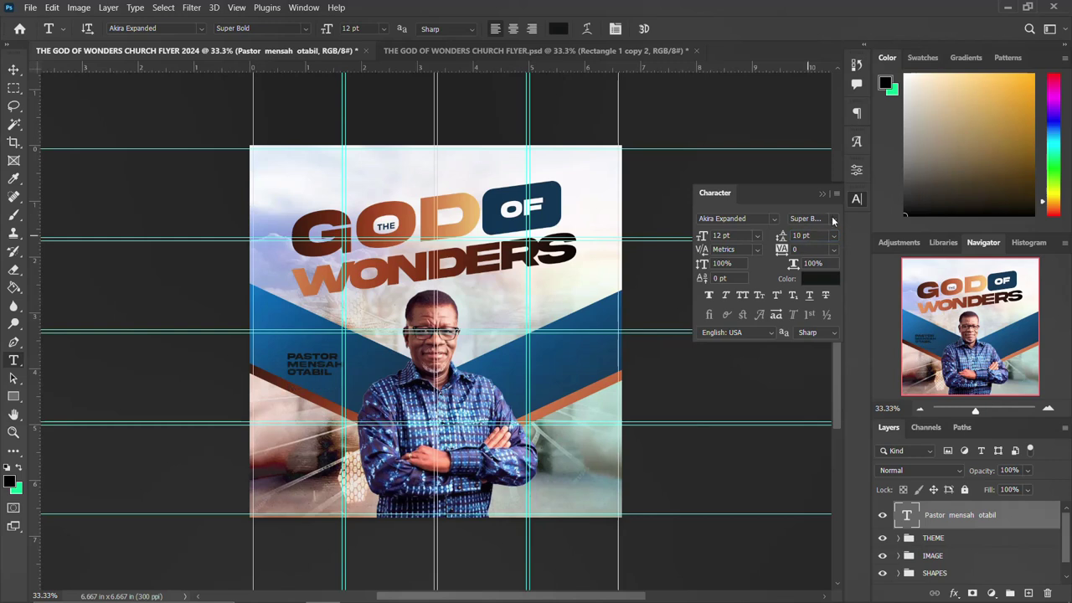
left_click(817, 276)
left_click(609, 176)
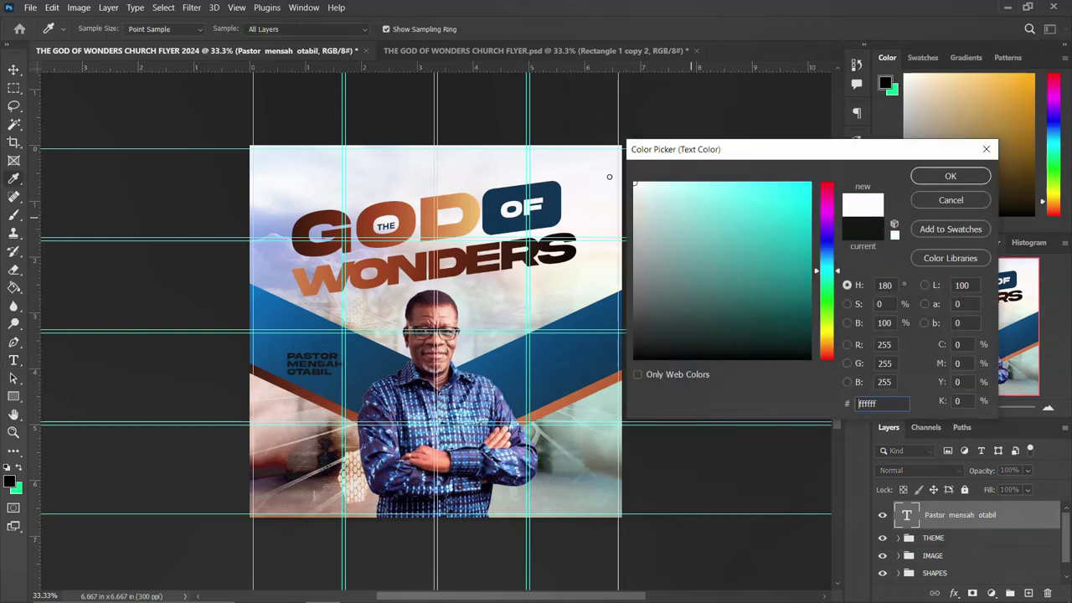
left_click(950, 177)
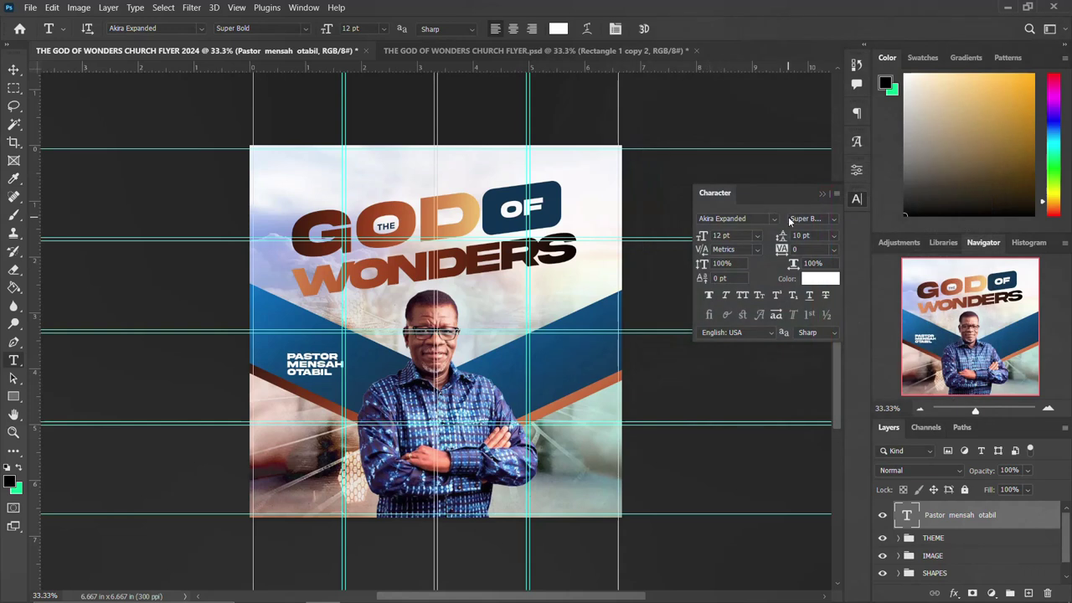
- Set the name text in Nexa Heavy with All Caps
left_click(774, 218)
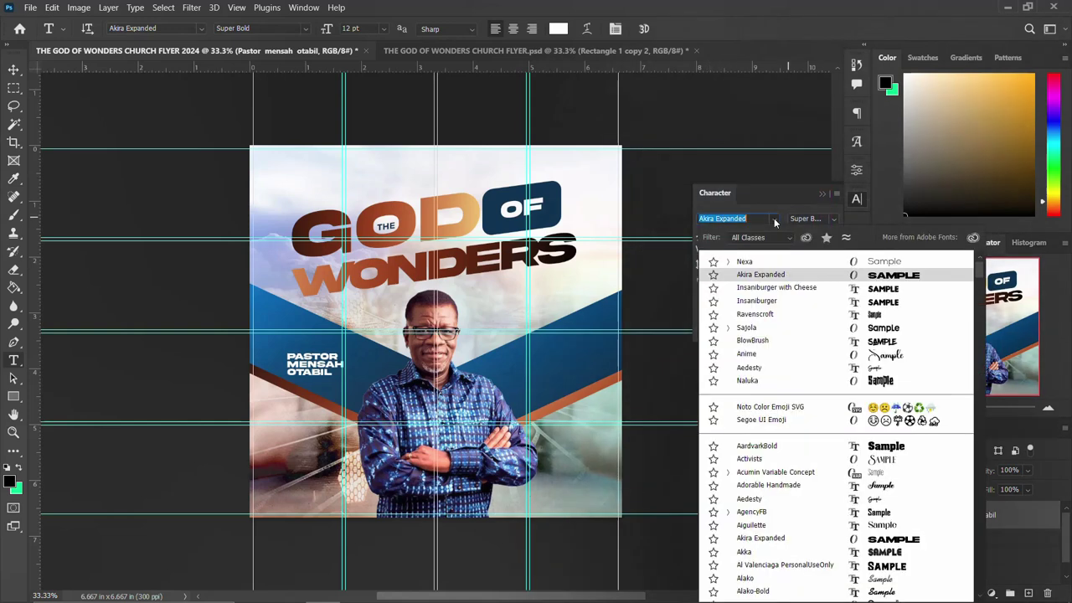
left_click(764, 262)
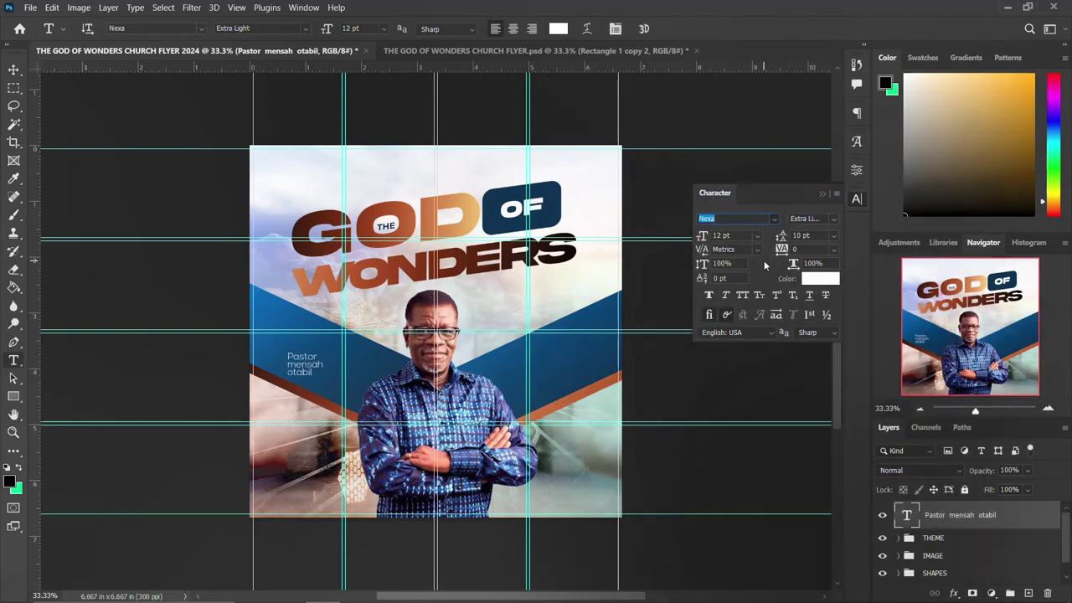
left_click(833, 220)
left_click(821, 244)
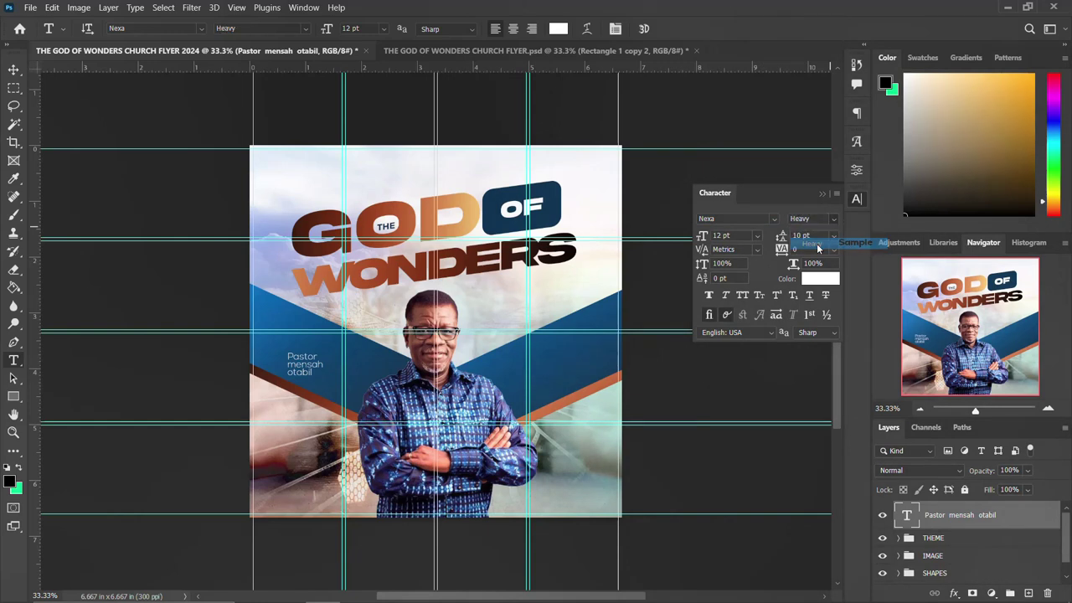
left_click(742, 295)
left_click(857, 199)
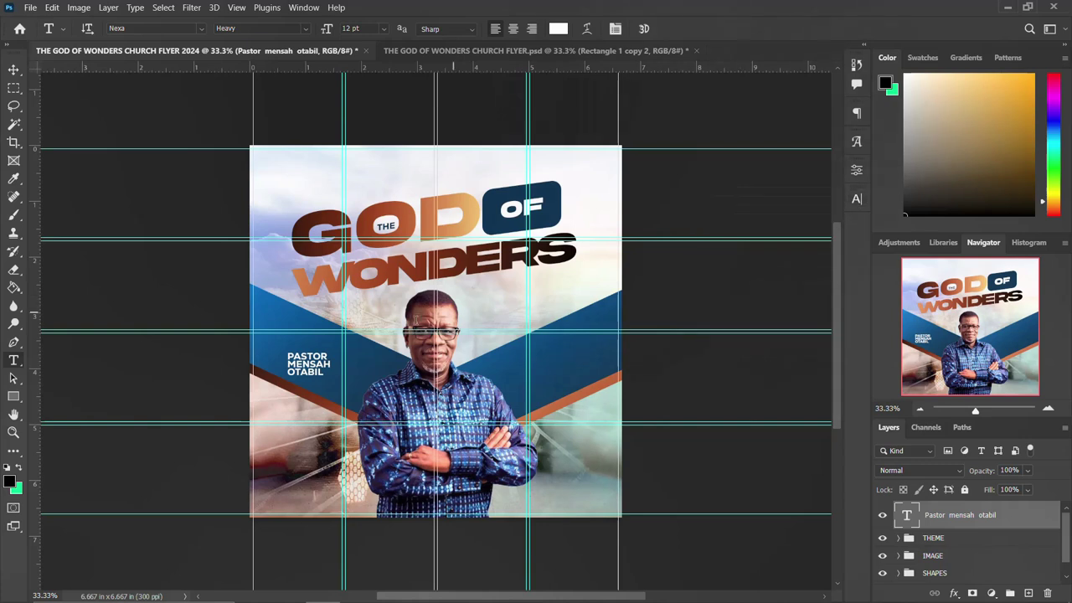
- Duplicate the name text to the right side and retype it as THIS & EVERY SUNDAY
key("v")
left_click_drag(321, 363, 546, 360)
double_click(544, 354)
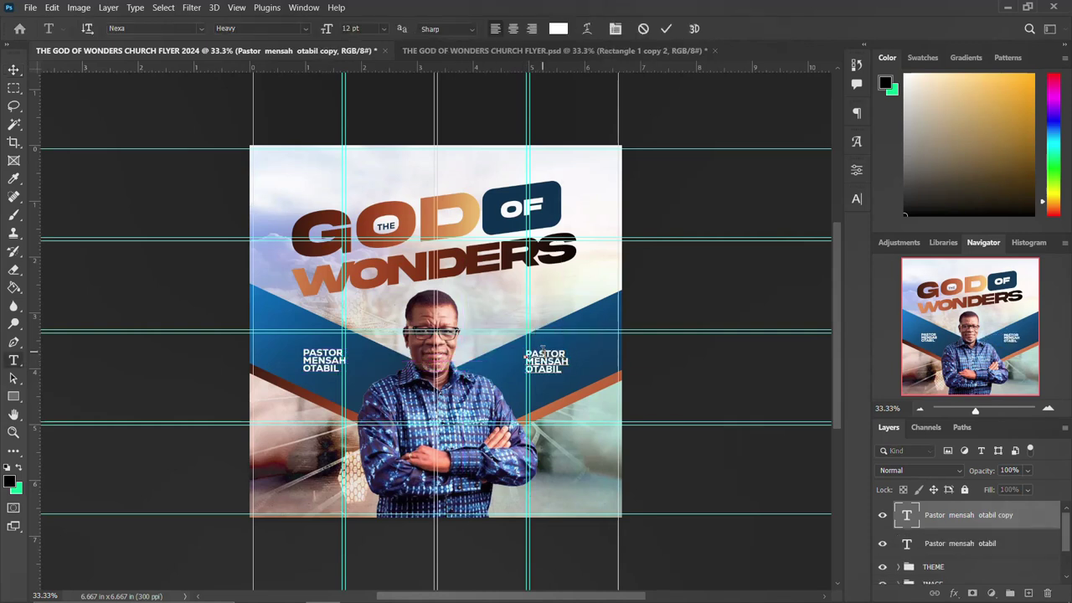
key("BackSpace")
double_click(546, 361)
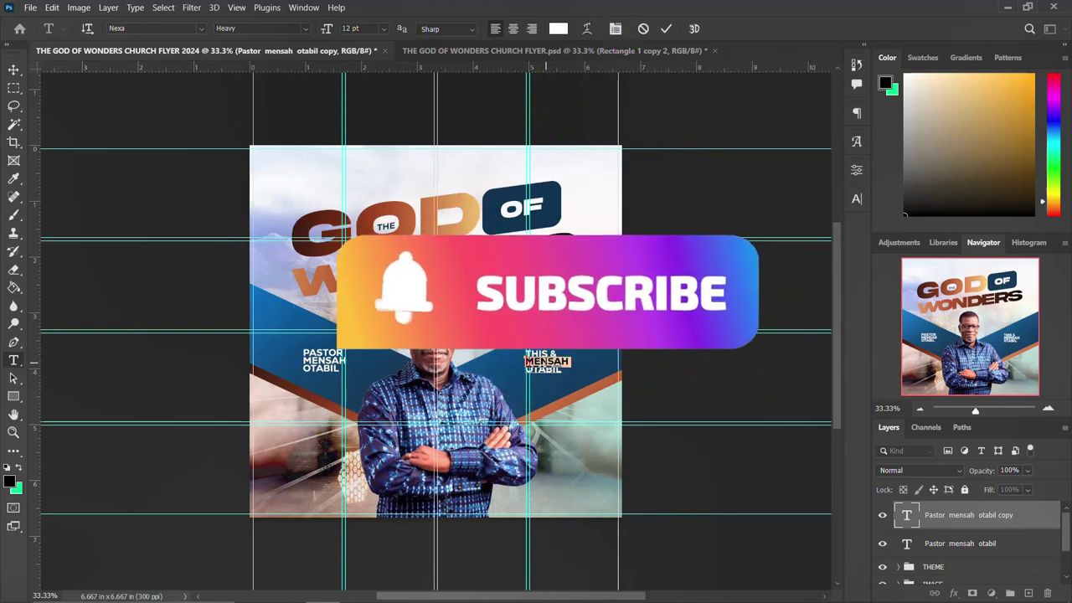
type("every")
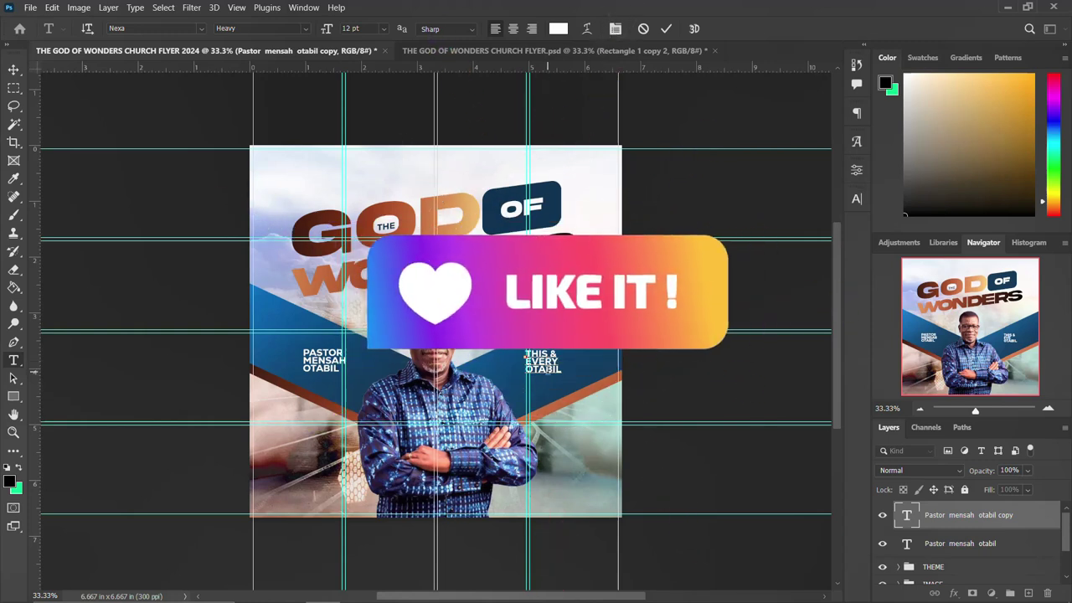
double_click(543, 368)
type("sundau")
key("ctrl+Return")
key("v")
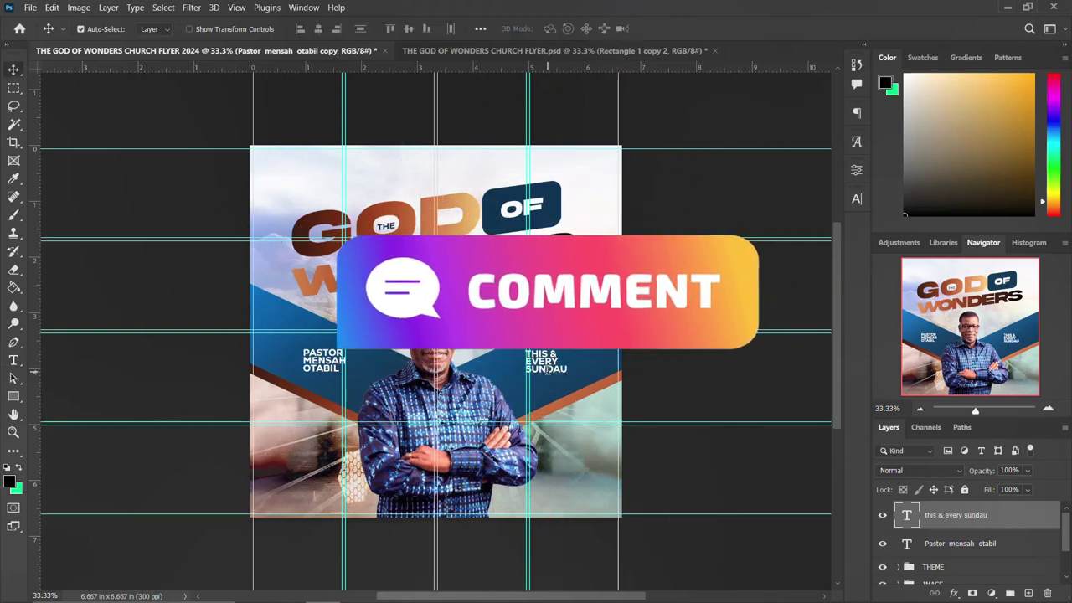
- Correct the SUNDAU typo to SUNDAY
double_click(546, 368)
left_click(584, 376)
key("BackSpace")
type("y")
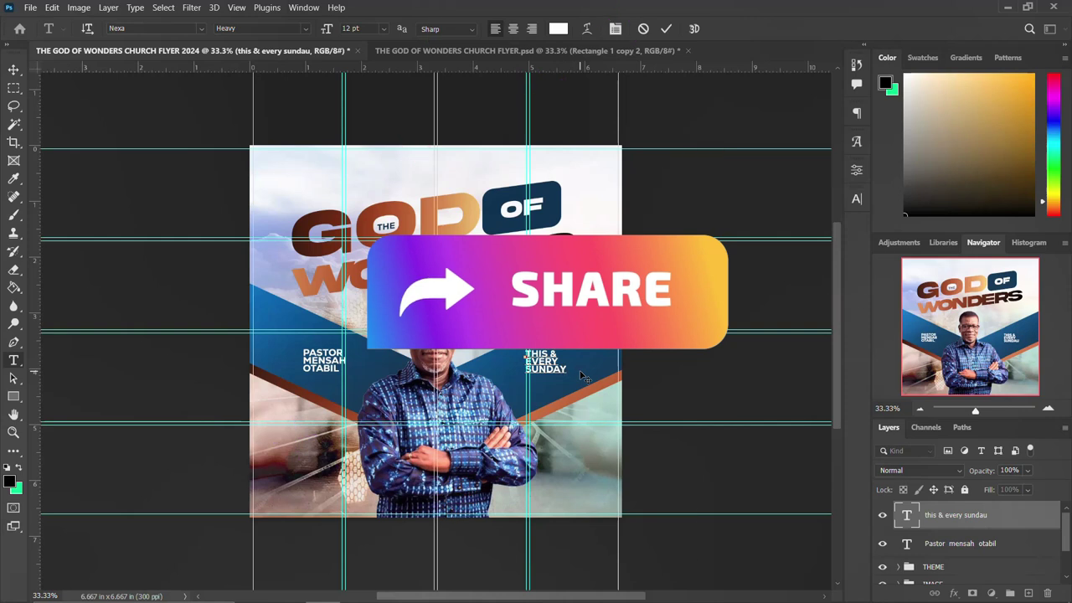
key("ctrl+Return")
key("v")
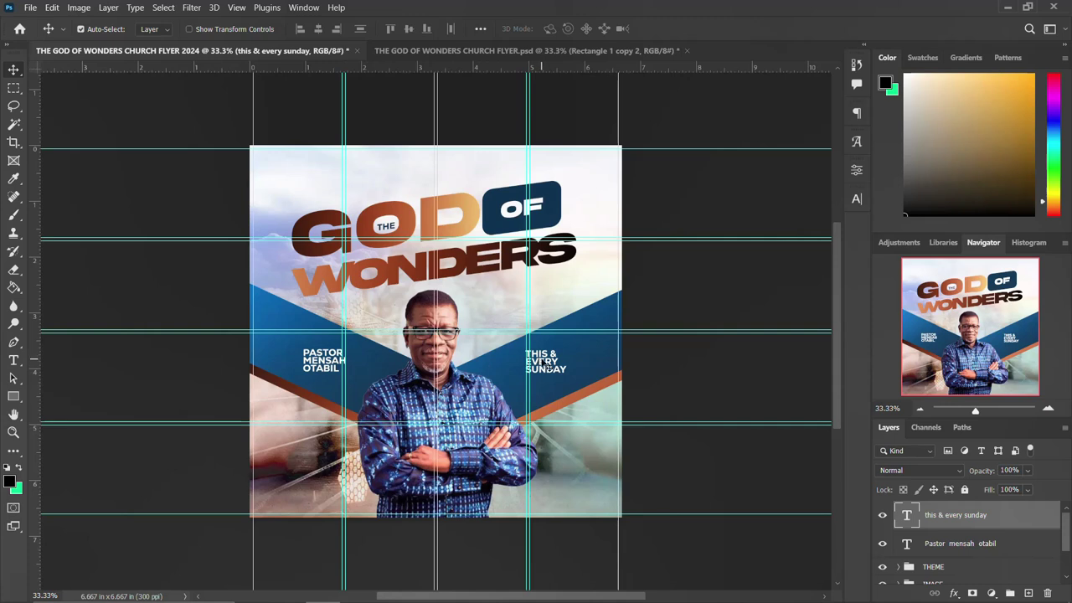
- Duplicate the day text to the lower left and retype it as 7:00AM / 11:30AM / SHARP
left_click_drag(549, 367, 327, 455)
double_click(321, 469)
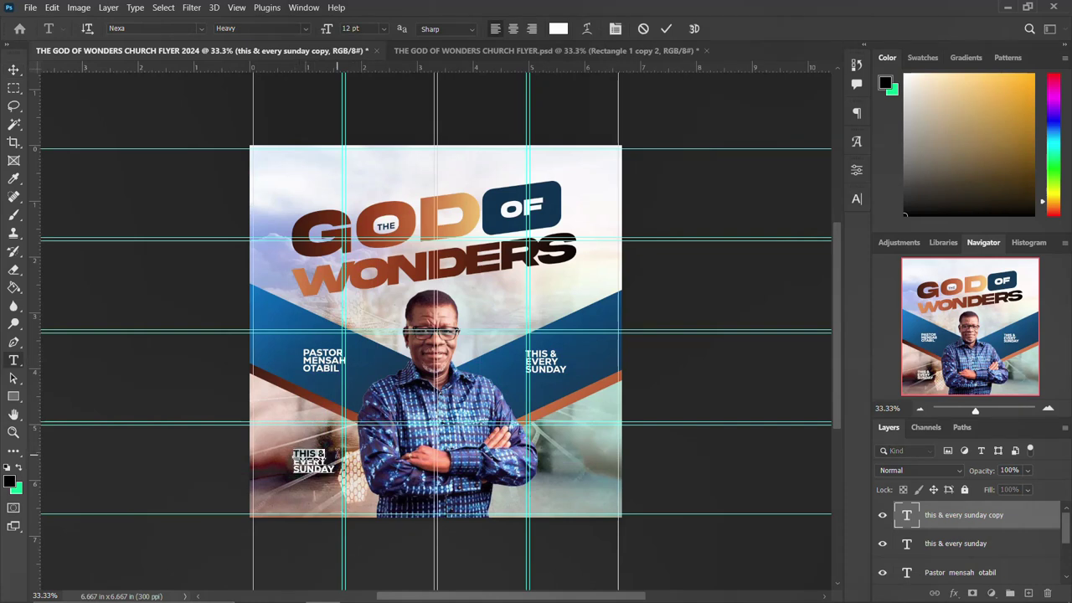
key("BackSpace")
double_click(311, 461)
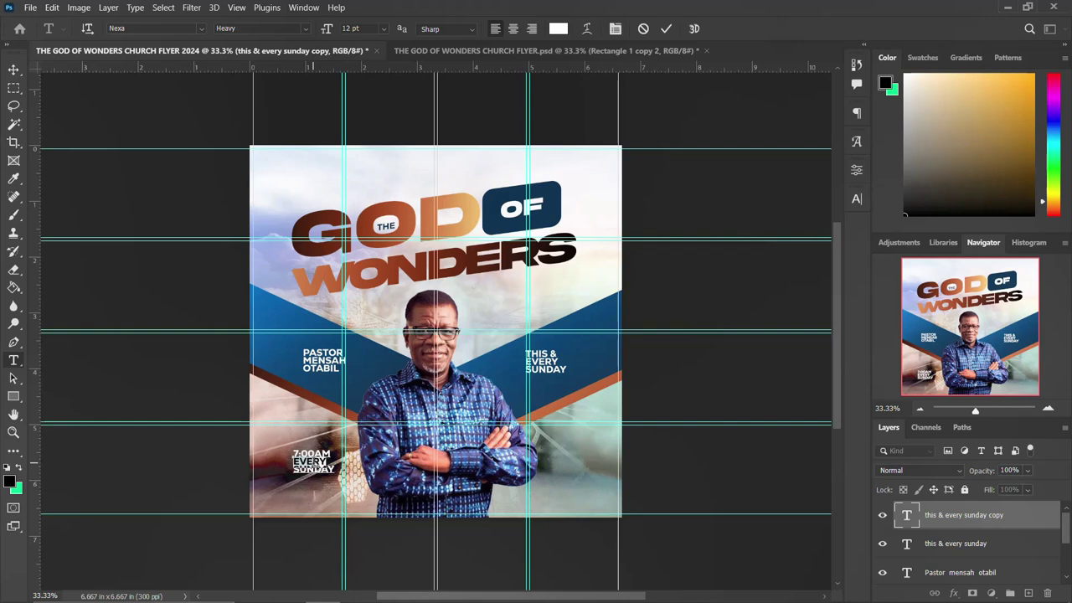
key("BackSpace")
type("11:3")
key("Down")
key("shift+Home")
type("SHA")
key("ctrl+Return")
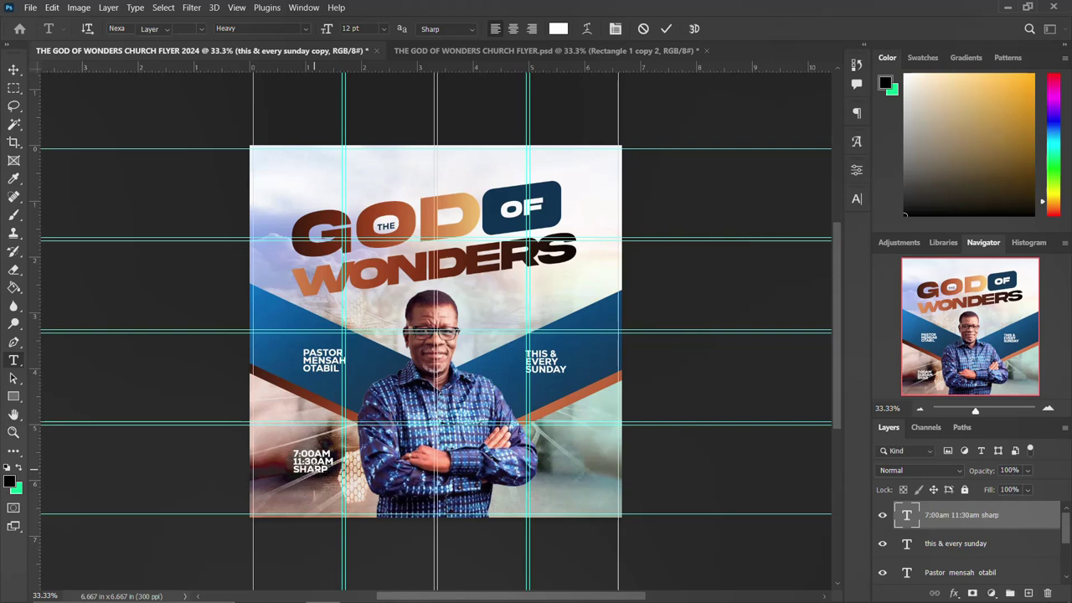
key("v")
- Colour the word SHARP dark blue #052949, sampled from the OF box
key("t")
key("Return")
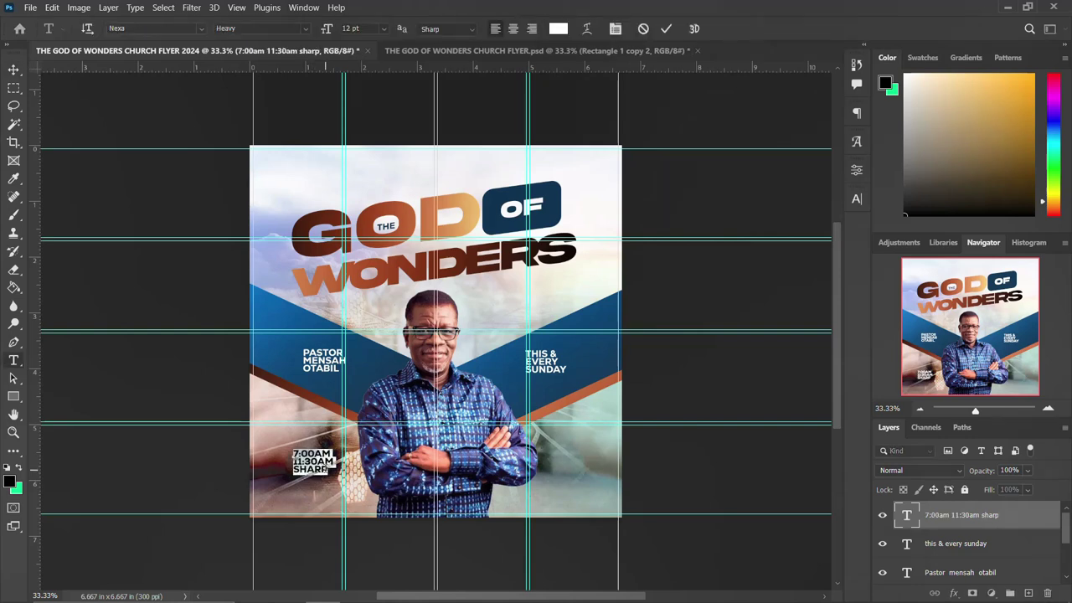
key("Down")
key("shift+Left")
key("shift+Left")
key("shift+Left")
key("shift+Left")
key("shift+Left")
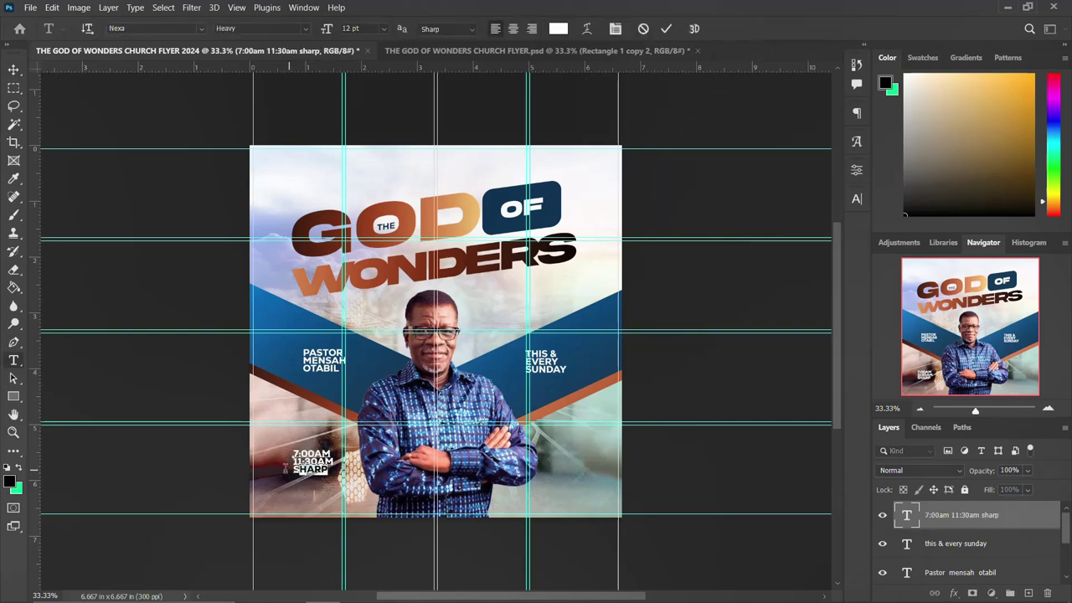
left_click(859, 198)
left_click(817, 278)
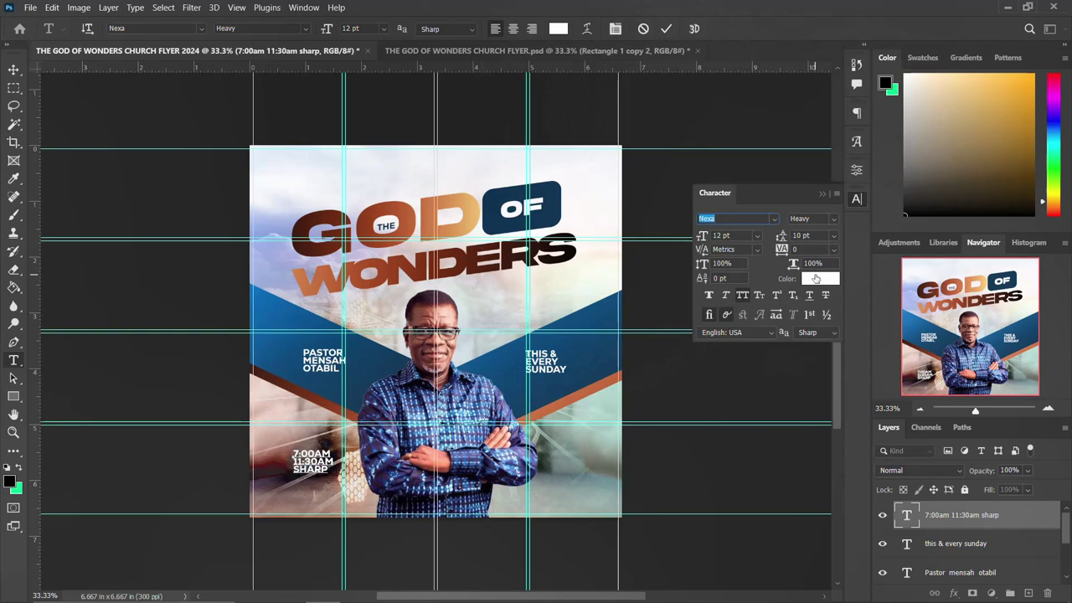
left_click(553, 243)
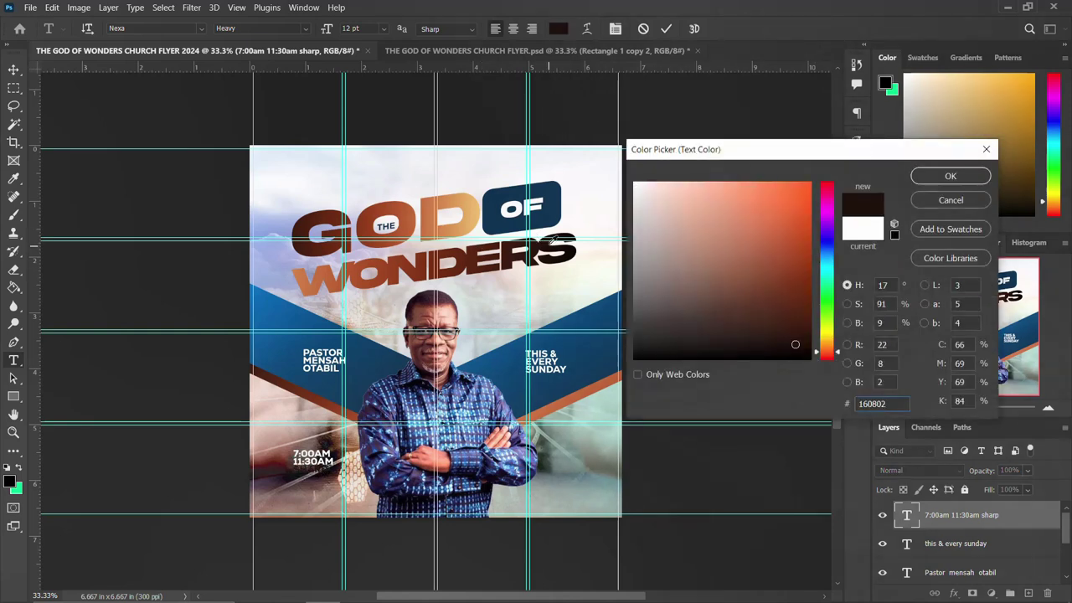
left_click(553, 206)
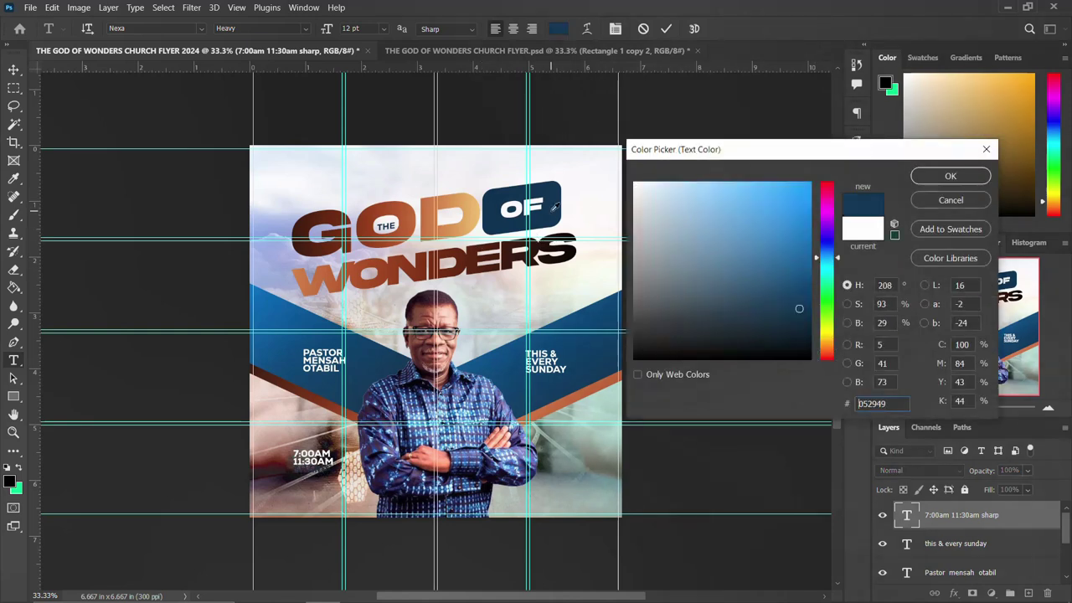
left_click(951, 174)
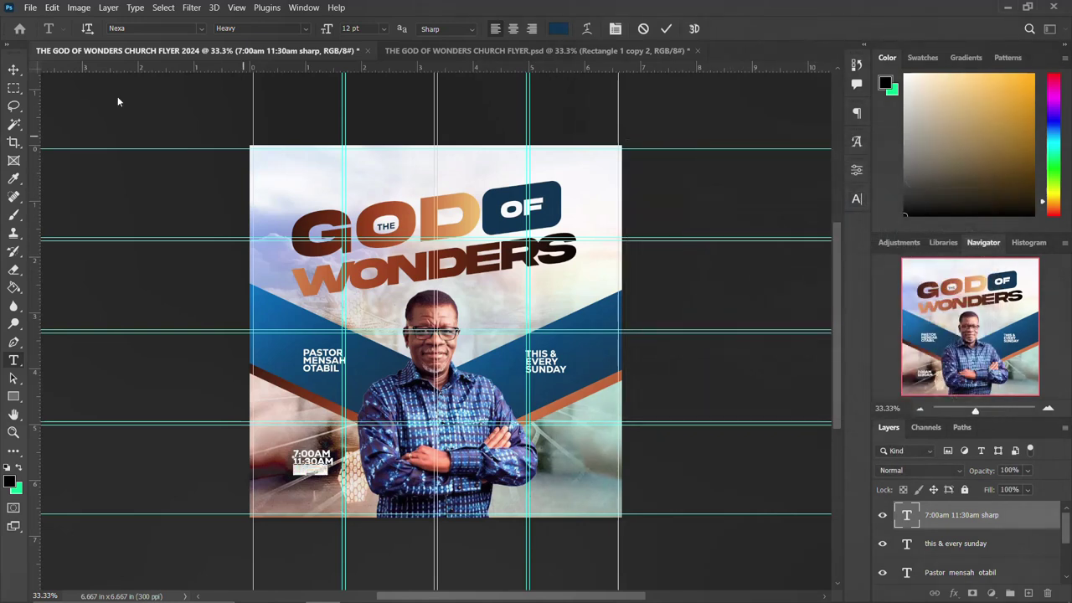
left_click(14, 68)
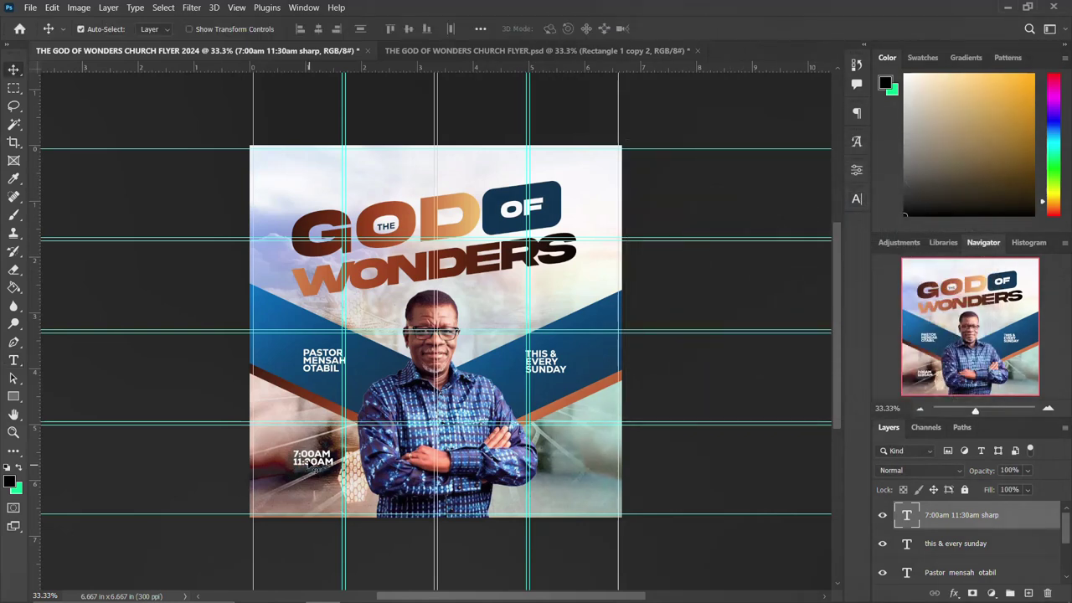
- Mask the first background photo layer and paint it out behind the time text
left_click(296, 477)
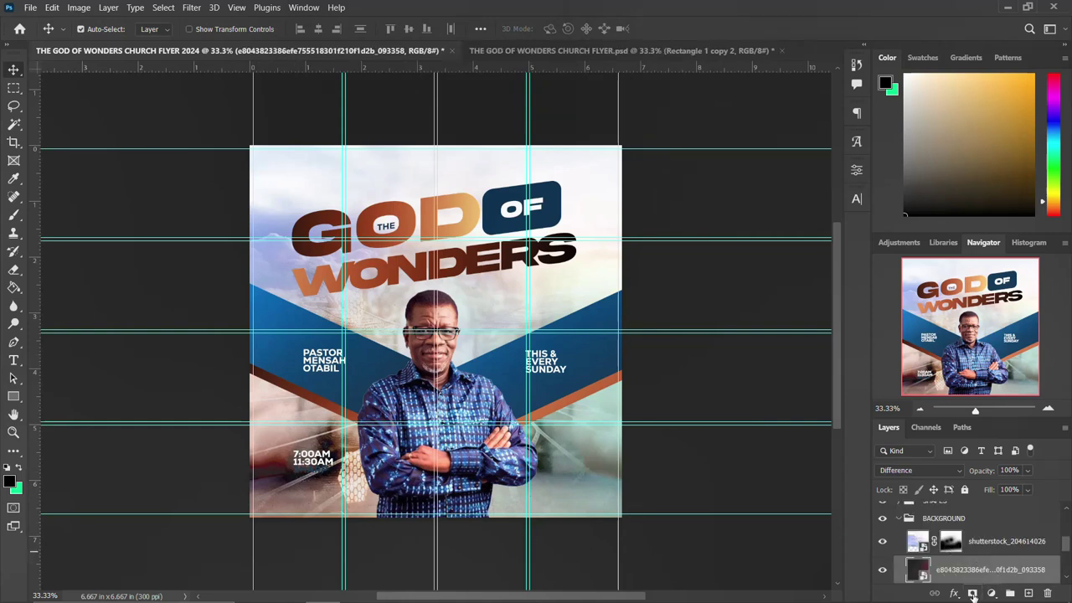
left_click(992, 593)
key("b")
mouse_move(319, 469)
left_mouse_down()
mouse_move(299, 484)
mouse_move(319, 469)
mouse_move(328, 477)
mouse_move(314, 460)
mouse_move(330, 474)
mouse_move(262, 492)
left_mouse_up()
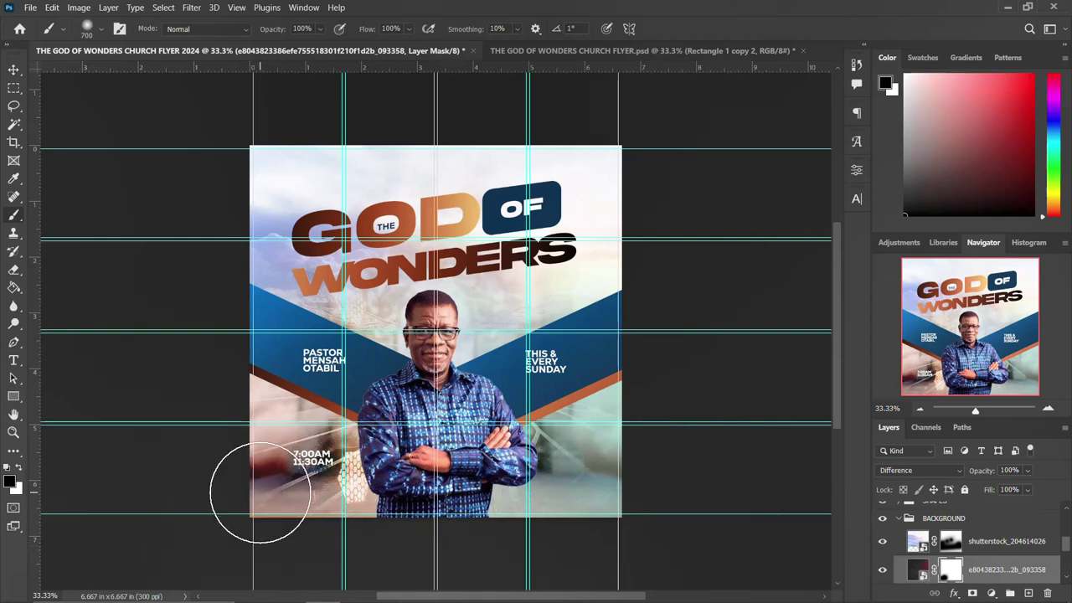
- Paint out the stadium photo's and the next photo's masks behind the time text
scroll(922, 545, "down", 1)
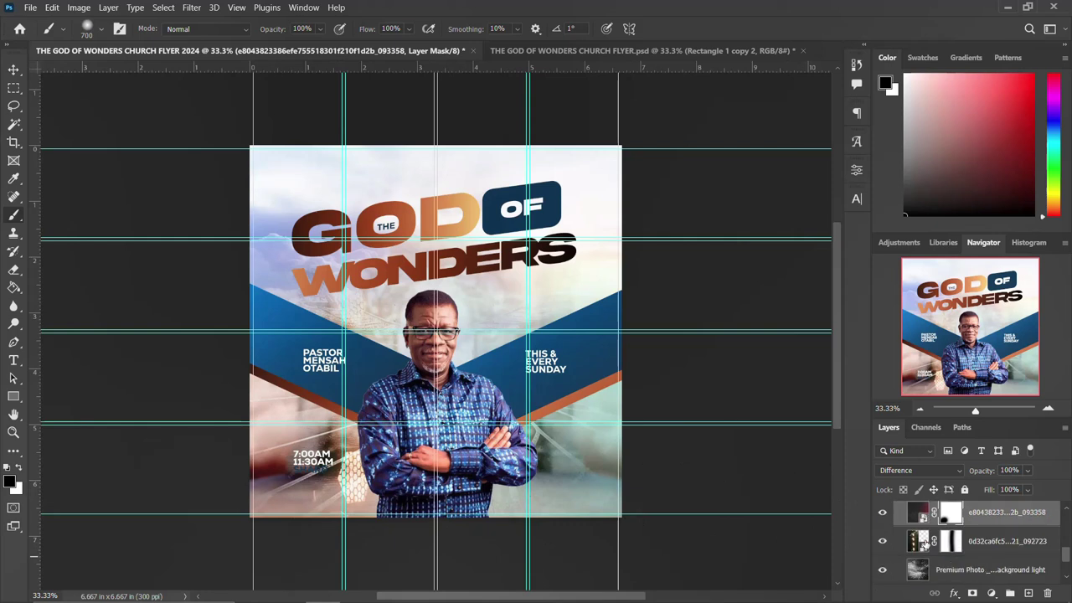
left_click(966, 570)
left_click(950, 573)
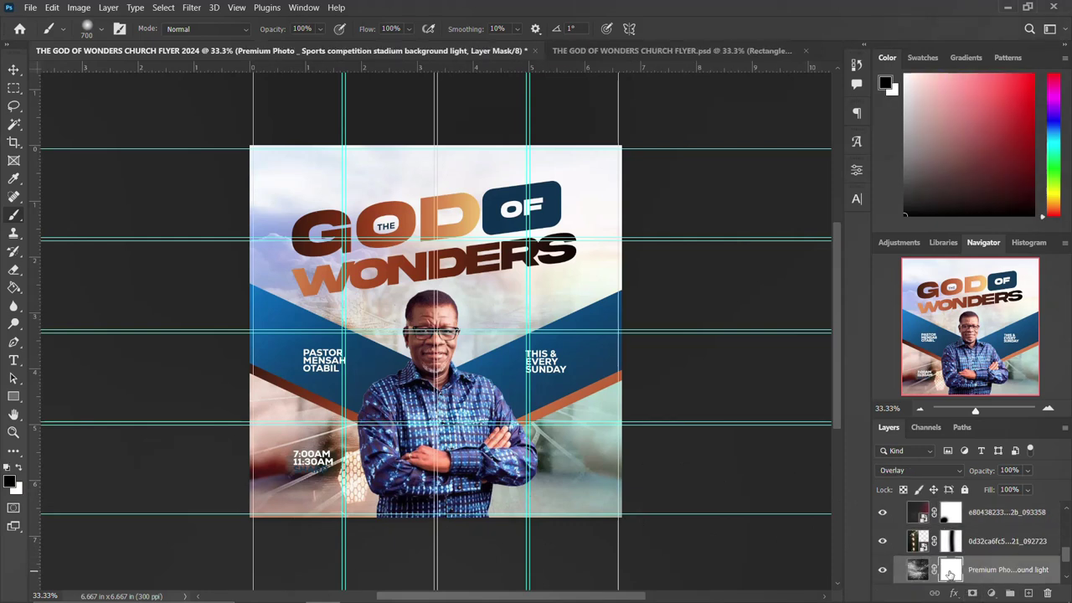
mouse_move(369, 470)
left_mouse_down()
mouse_move(310, 466)
mouse_move(314, 456)
mouse_move(293, 481)
mouse_move(267, 469)
left_mouse_up()
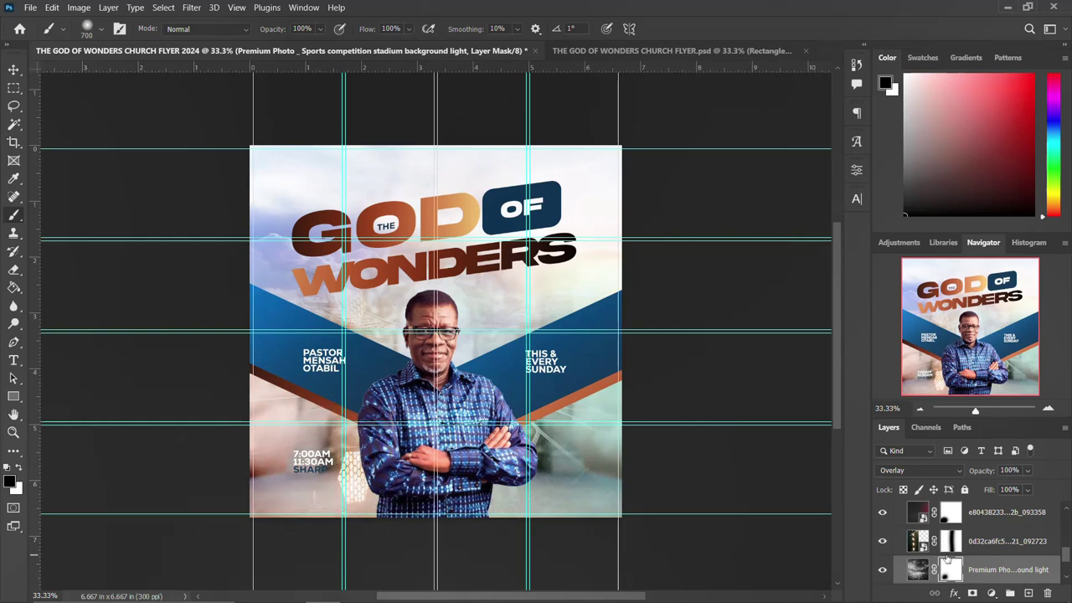
left_click(950, 541)
left_click_drag(321, 473, 258, 478)
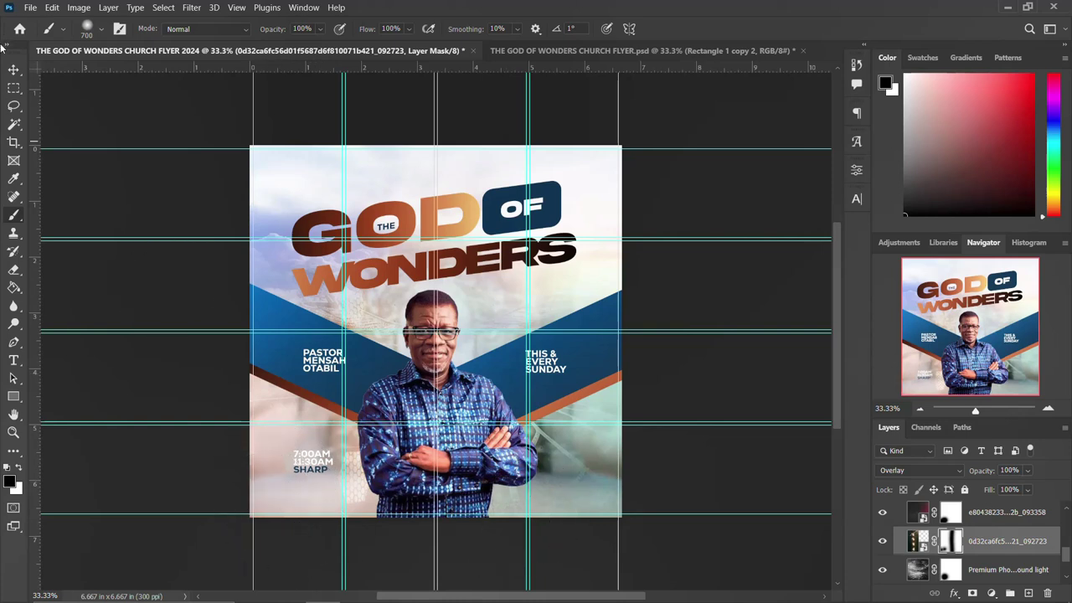
left_click(13, 68)
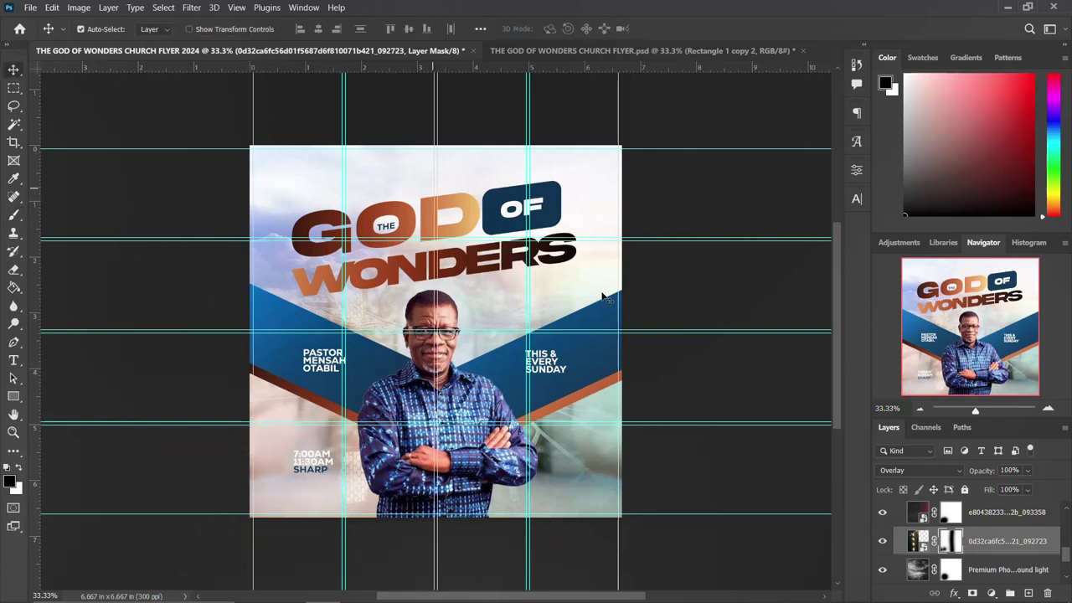
- Recolour the 7:00AM service time text dark brown (#471706), sampled from the GOD lettering
left_click(323, 469)
double_click(321, 469)
left_click_drag(292, 454, 335, 464)
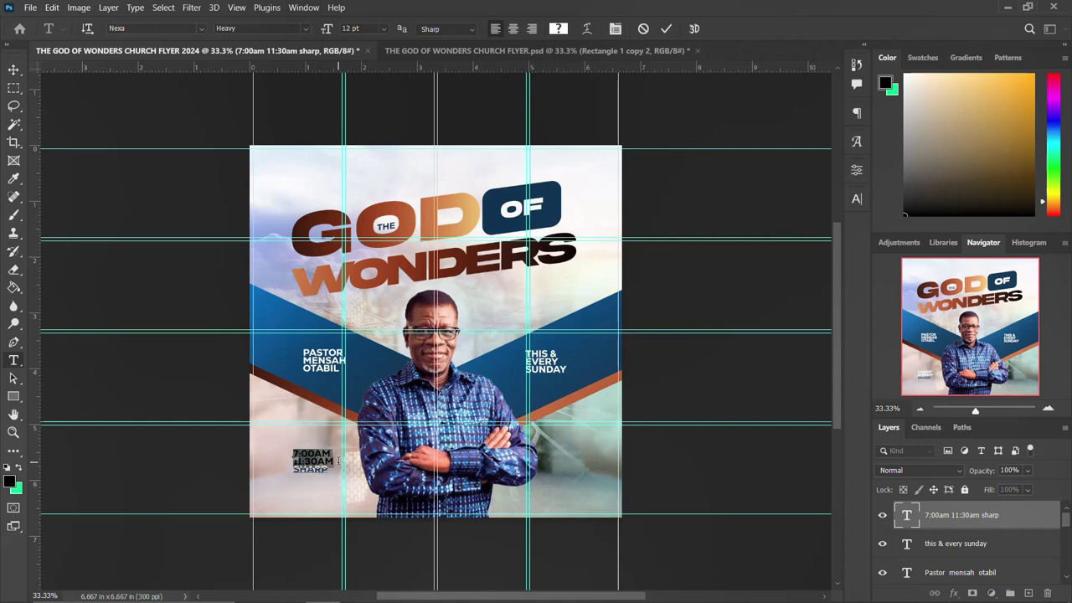
left_click(857, 201)
left_click(822, 279)
left_click_drag(319, 246, 364, 245)
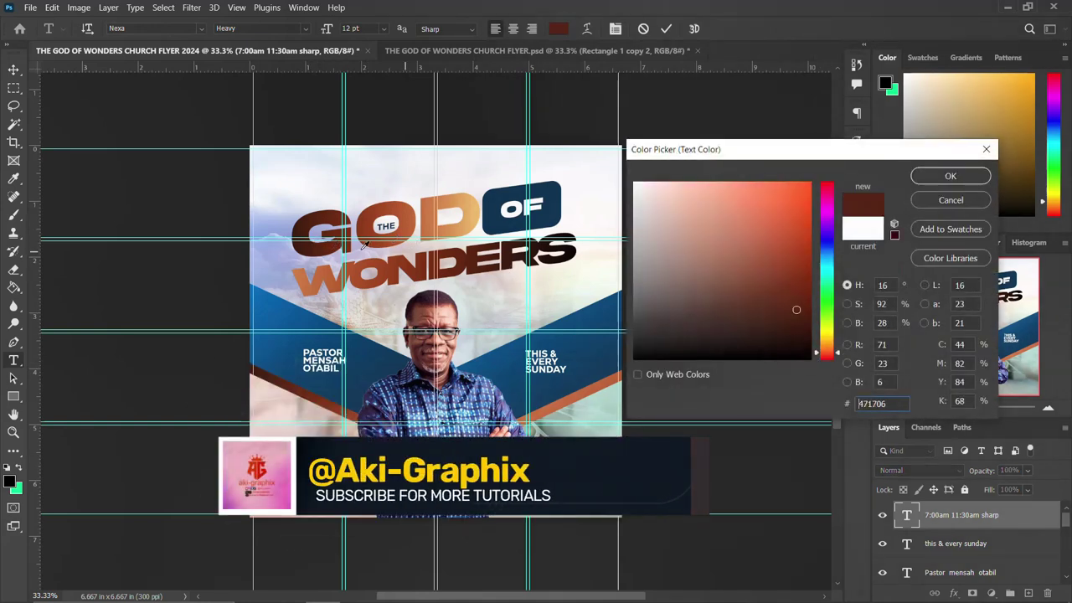
left_click(950, 176)
left_click(857, 201)
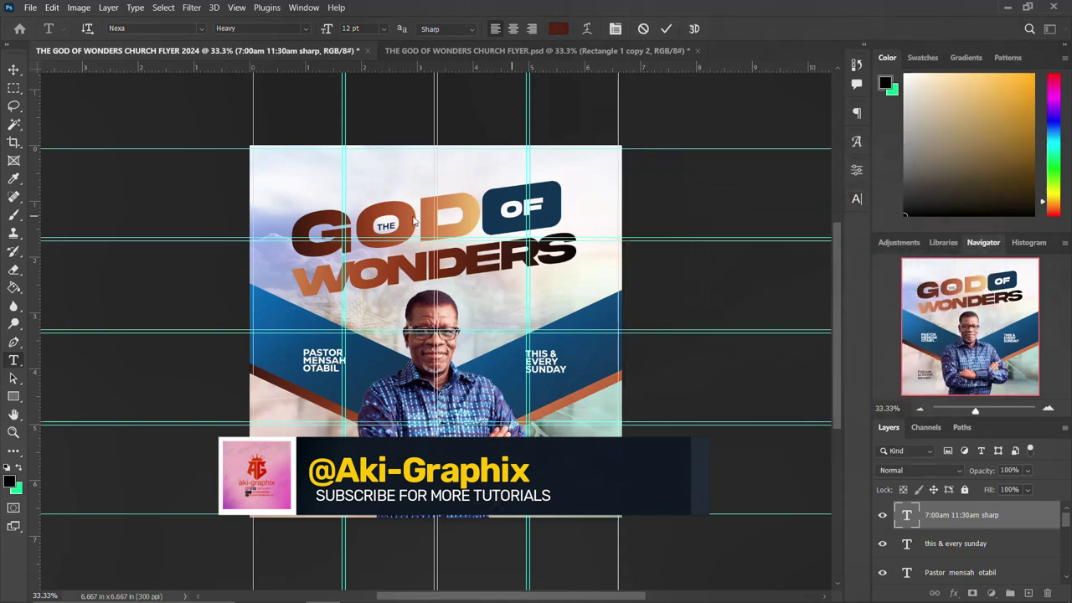
left_click(13, 71)
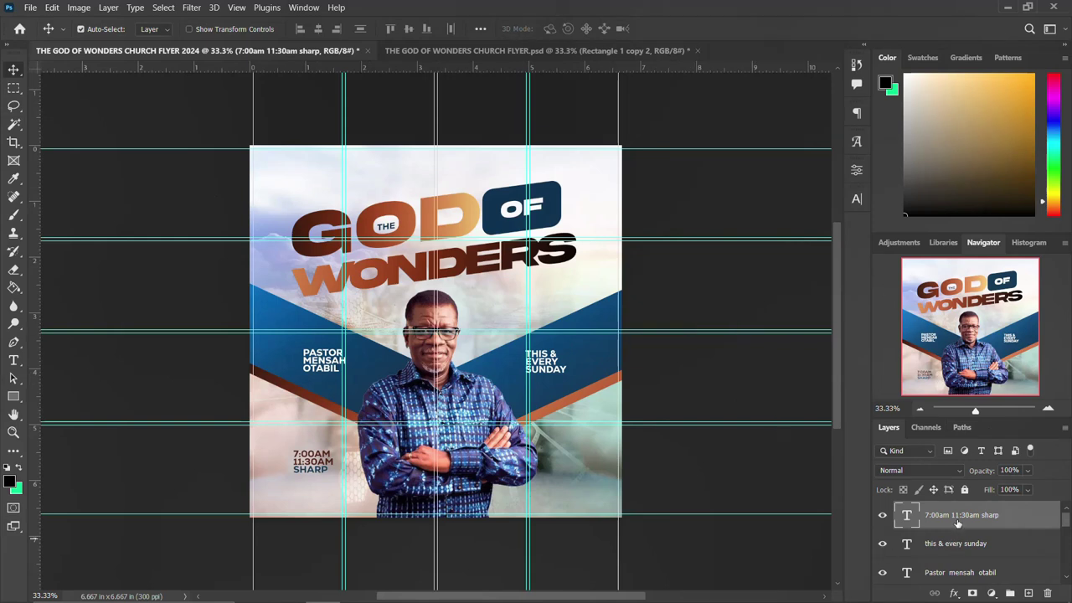
- Group the pastor name, service day and service time text layers together
scroll(957, 524, "down", 2)
scroll(957, 524, "up", 2)
scroll(944, 555, "down", 2)
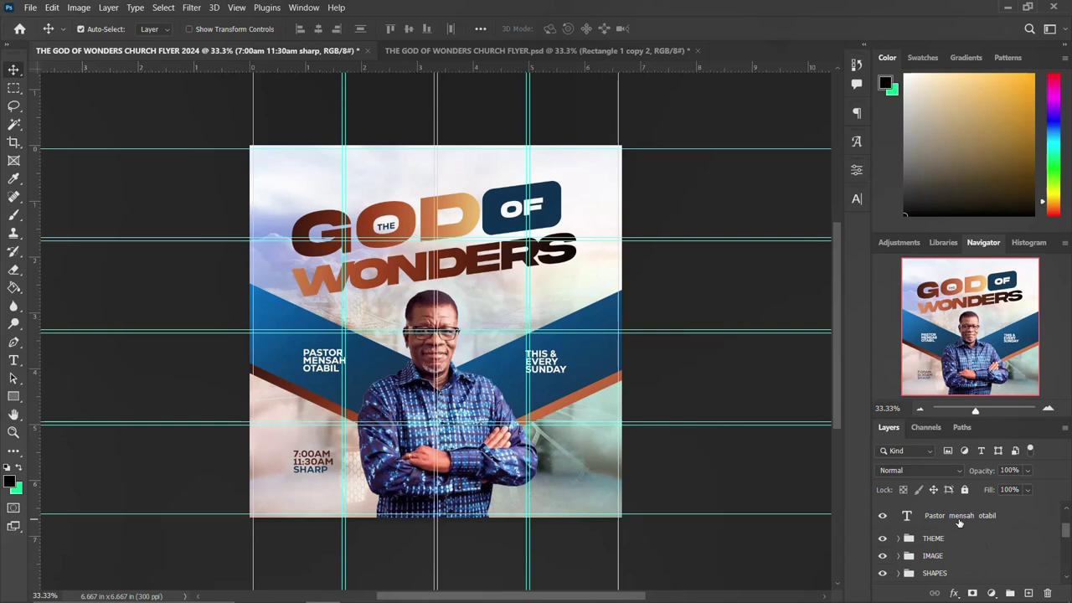
left_click(960, 523, "shift")
scroll(960, 522, "up", 2)
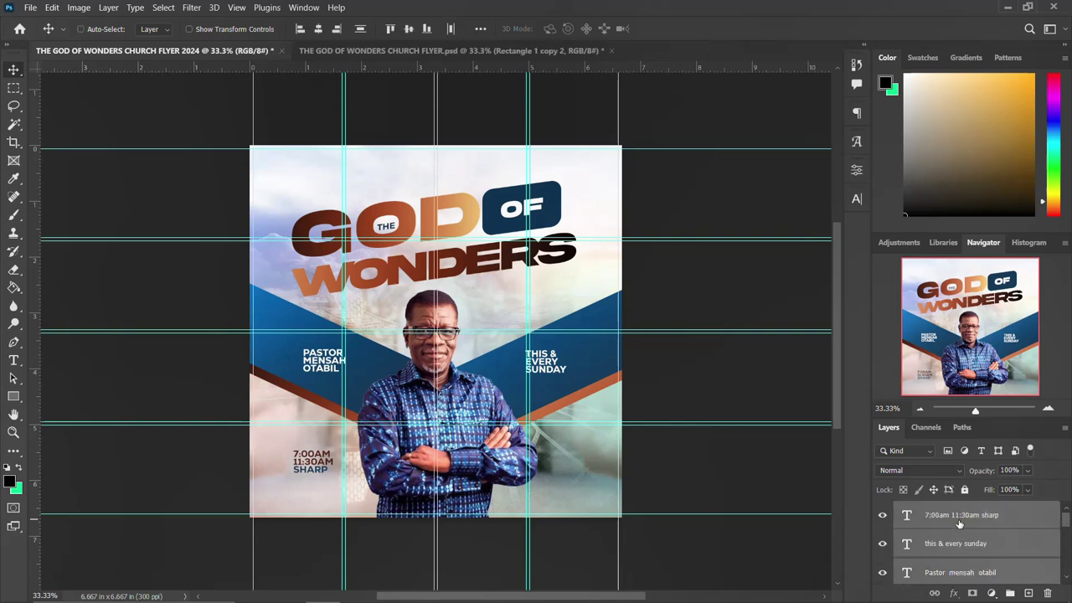
key("ctrl+g")
- Name the new group TEXTS, check its contents, and select the THEME group
double_click(935, 513)
type("TEXTS")
key("Return")
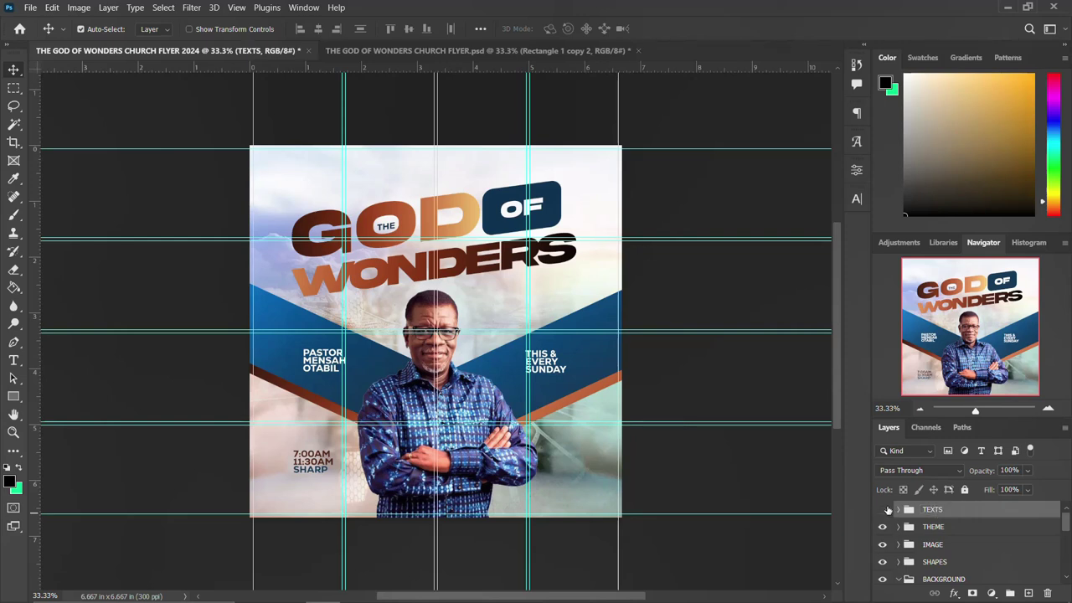
left_click(884, 509)
left_click(939, 531)
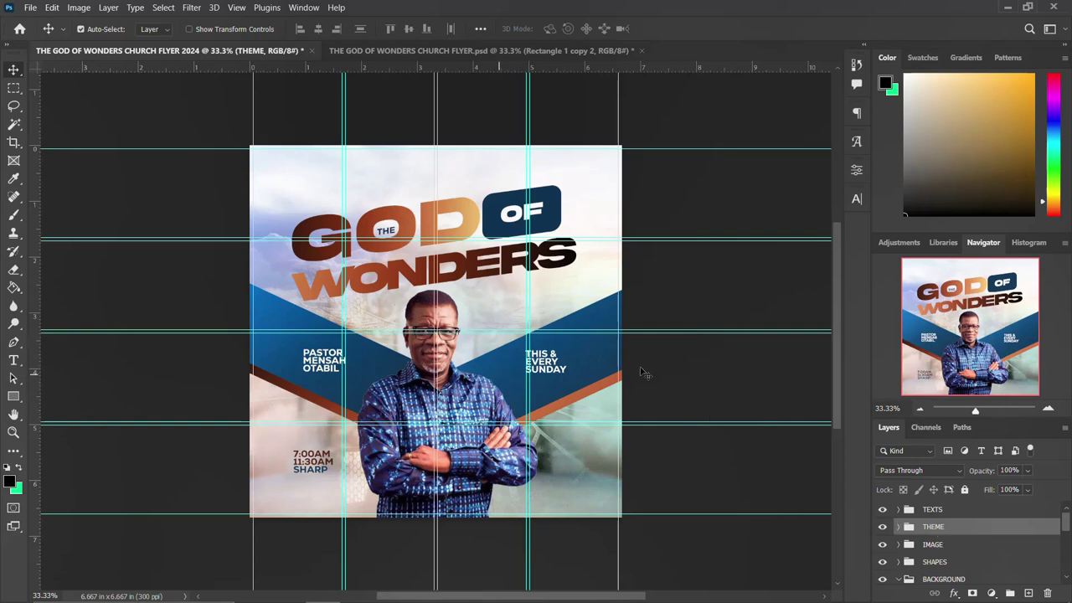
- Open THE GOD OF WONDERS asset folder in File Explorer, then return to the flyer
left_click(324, 590)
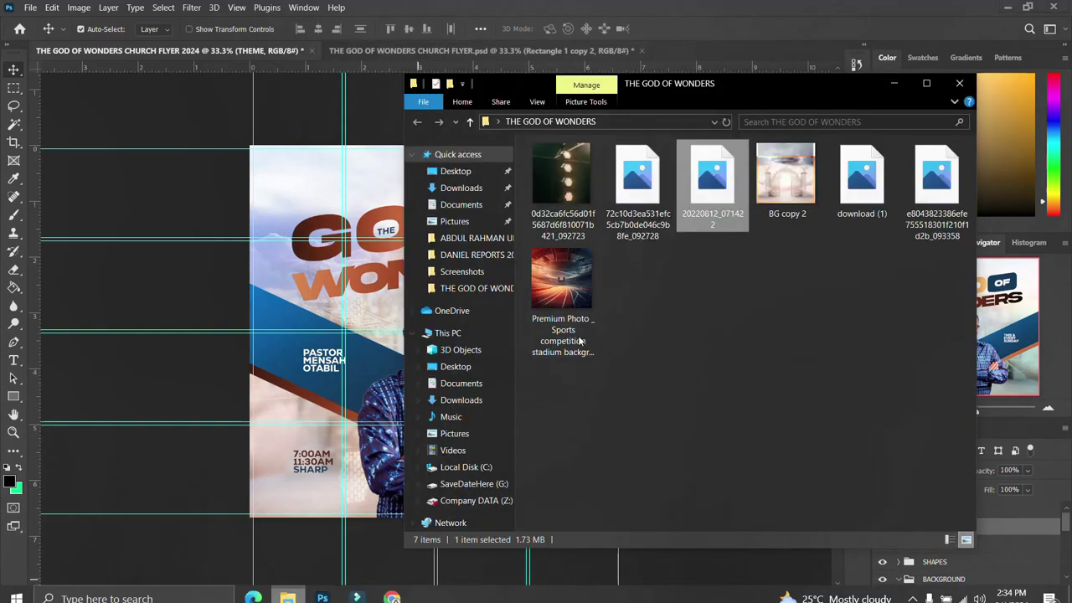
left_click(796, 6)
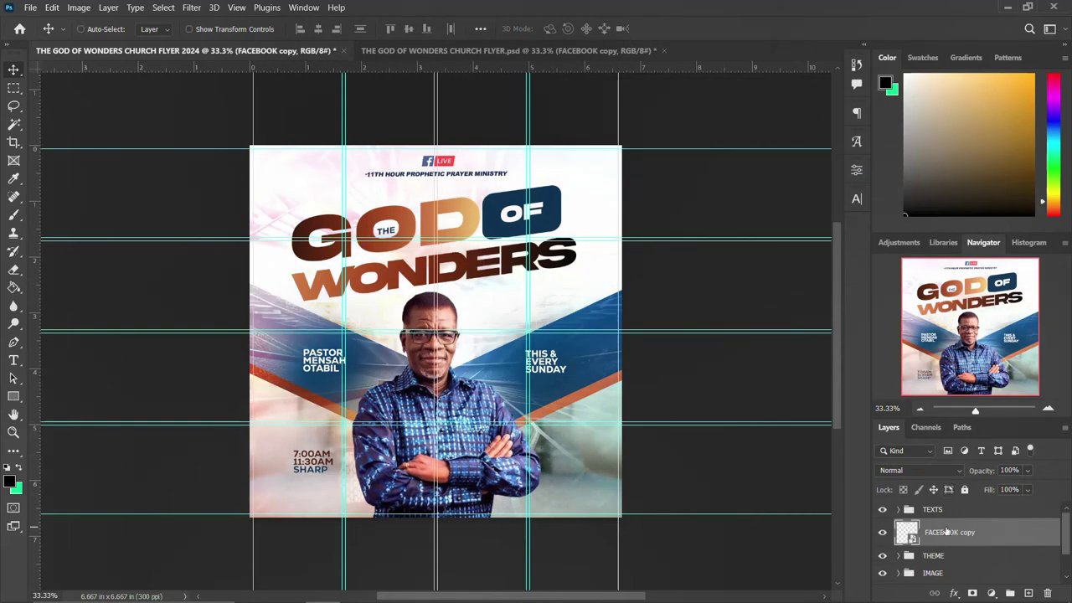
- Group the FACEBOOK copy layer, name the group LOGO, and select the TEXTS group
key("ctrl+g")
left_click(899, 527)
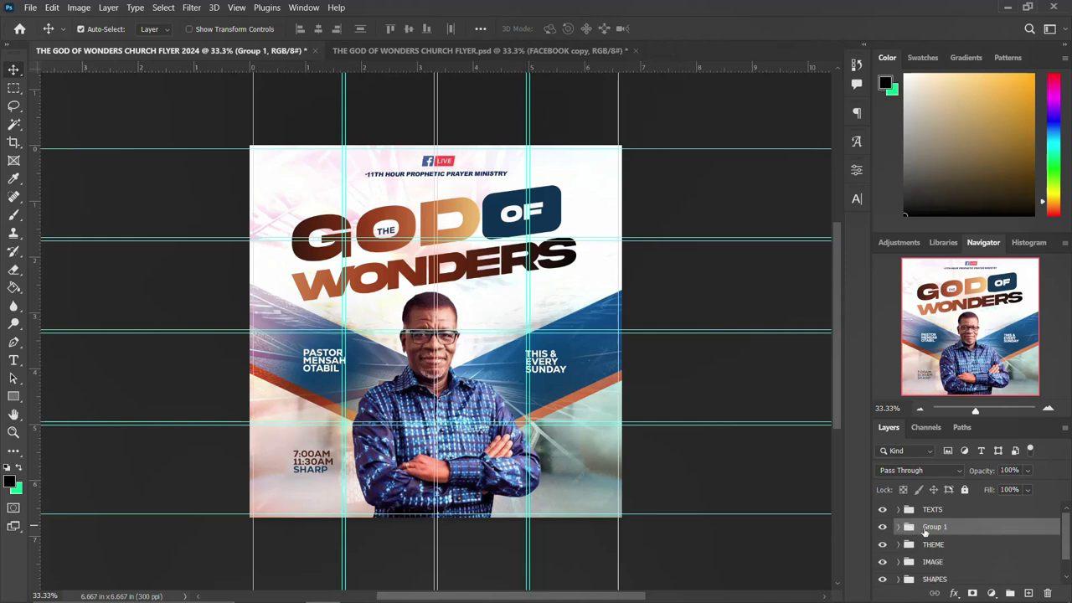
double_click(933, 527)
type("L")
key("Return")
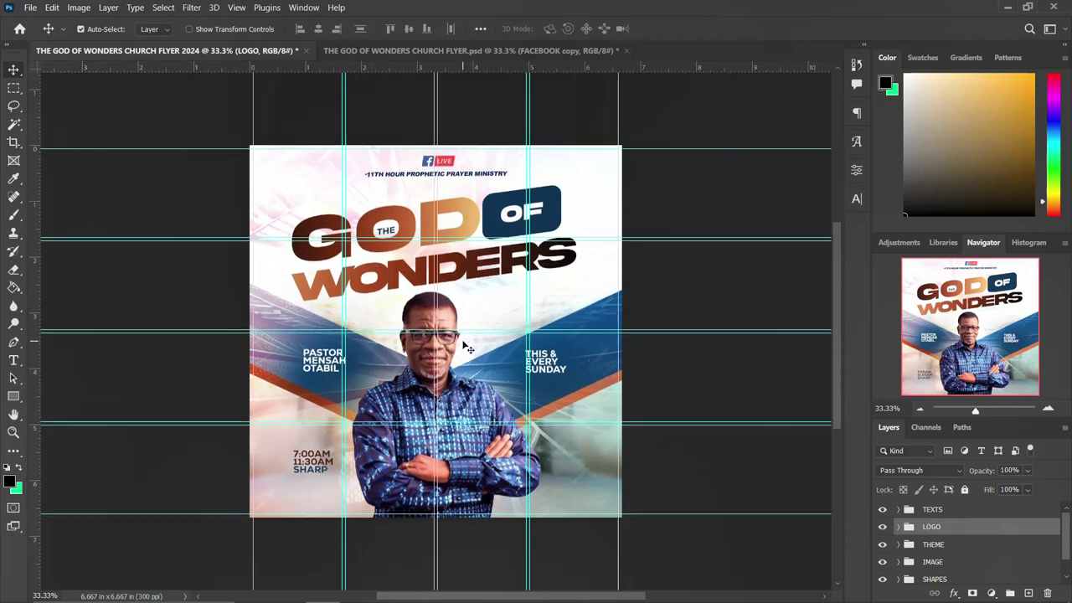
scroll(468, 348, "up", 1)
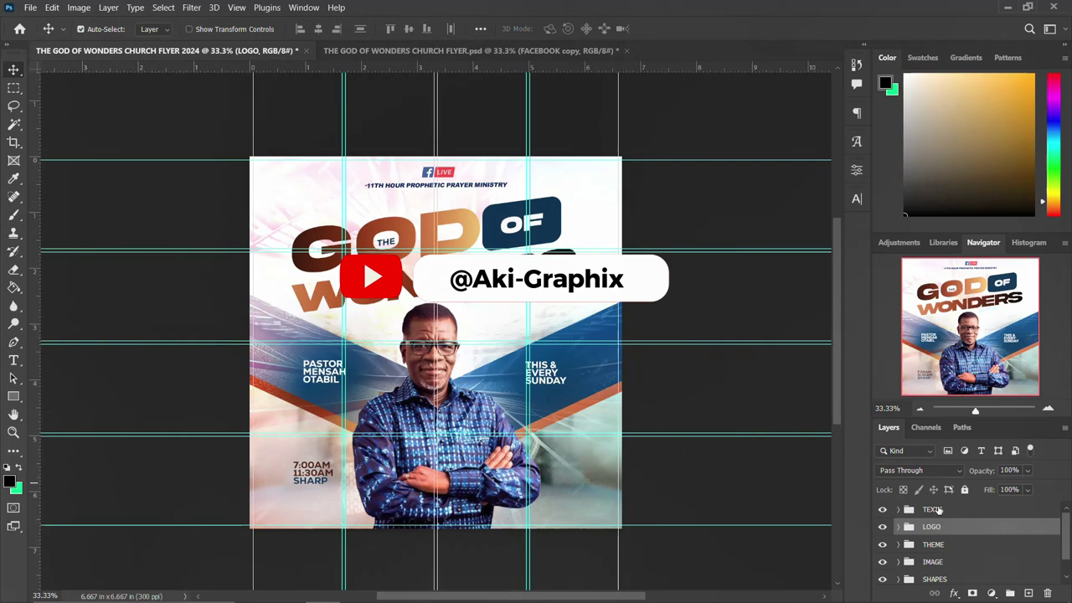
left_click(939, 509)
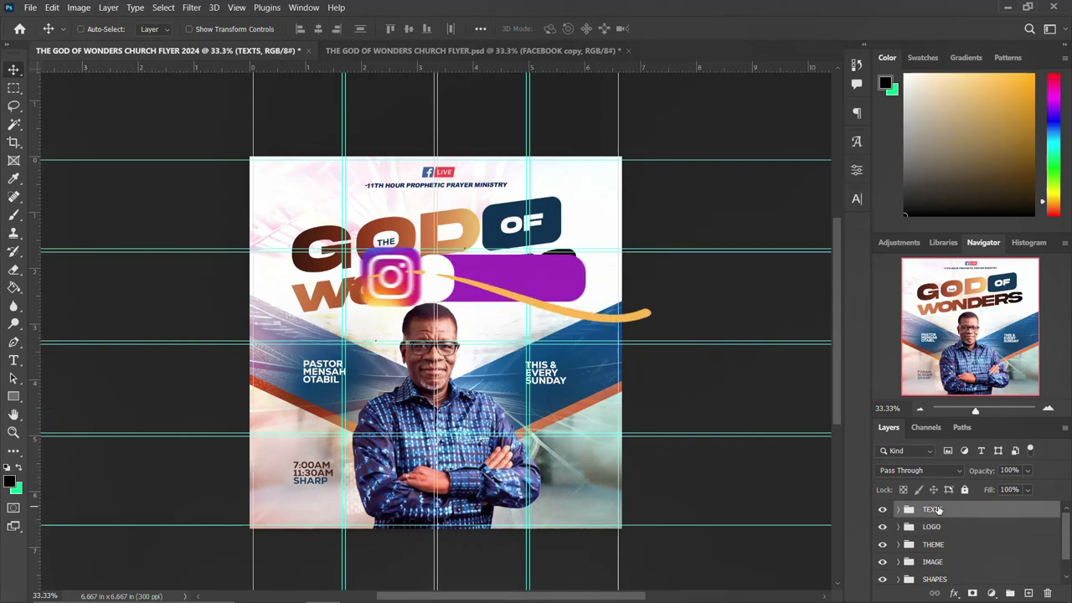
- Stamp all visible layers into Layer 1, convert it to a smart object, and apply Camera Raw Filter
key("ctrl+shift+alt+e")
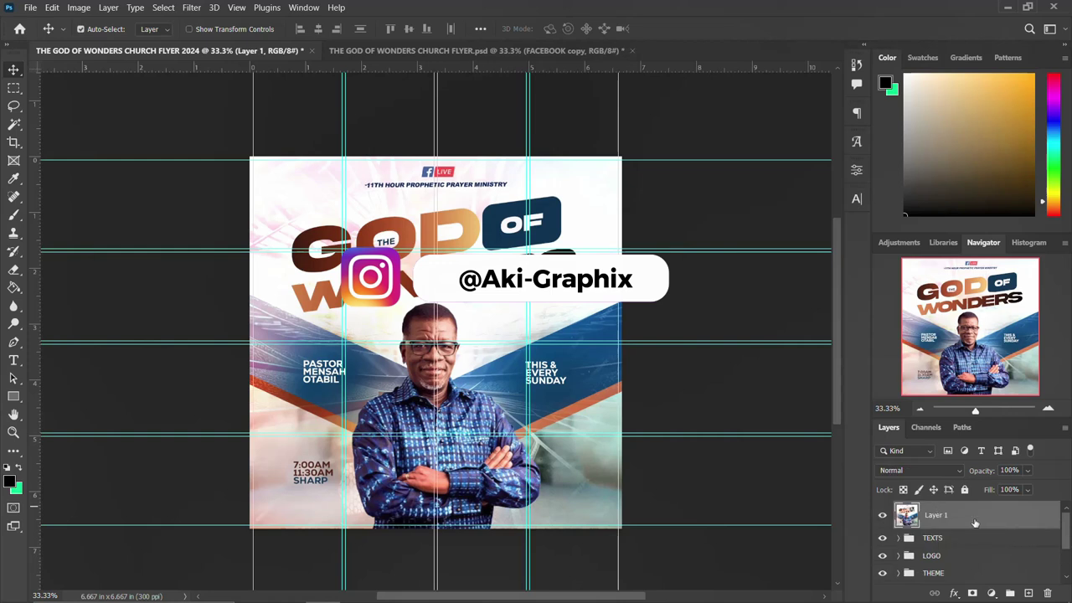
right_click(979, 524)
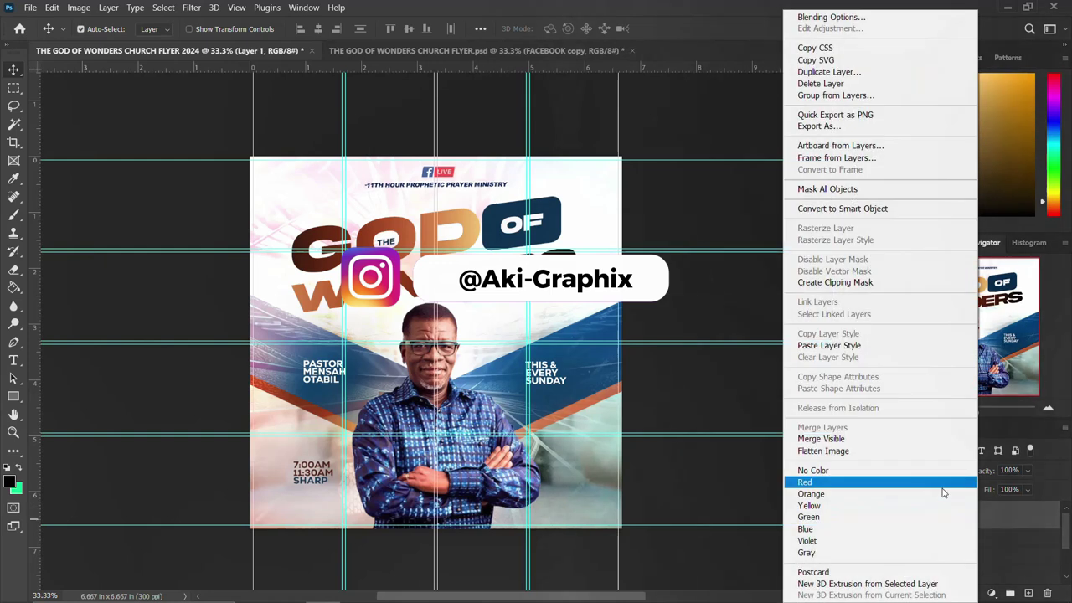
left_click(837, 210)
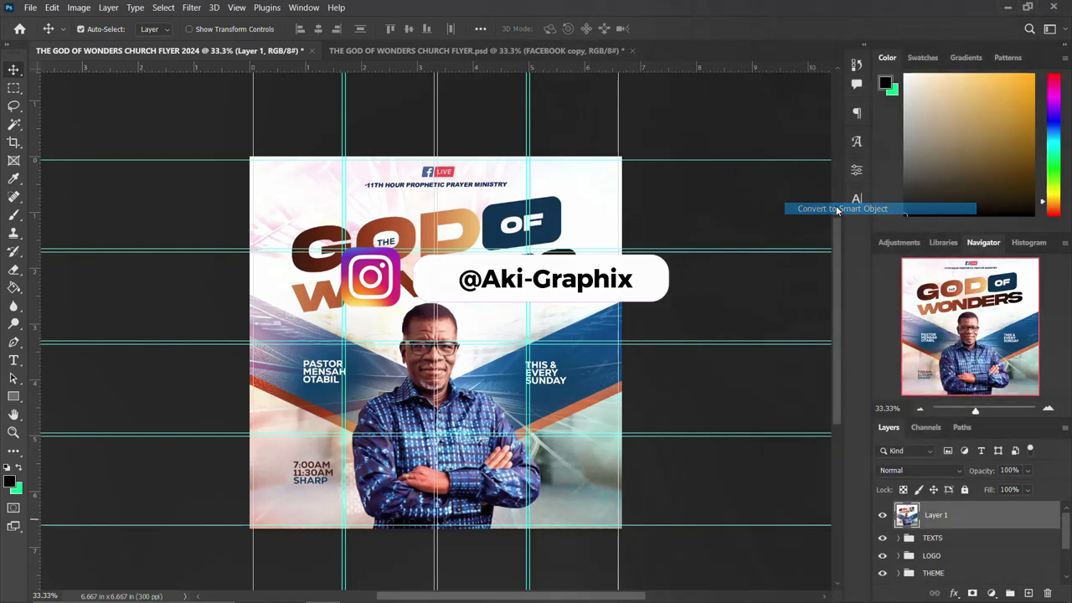
left_click(192, 7)
left_click(227, 104)
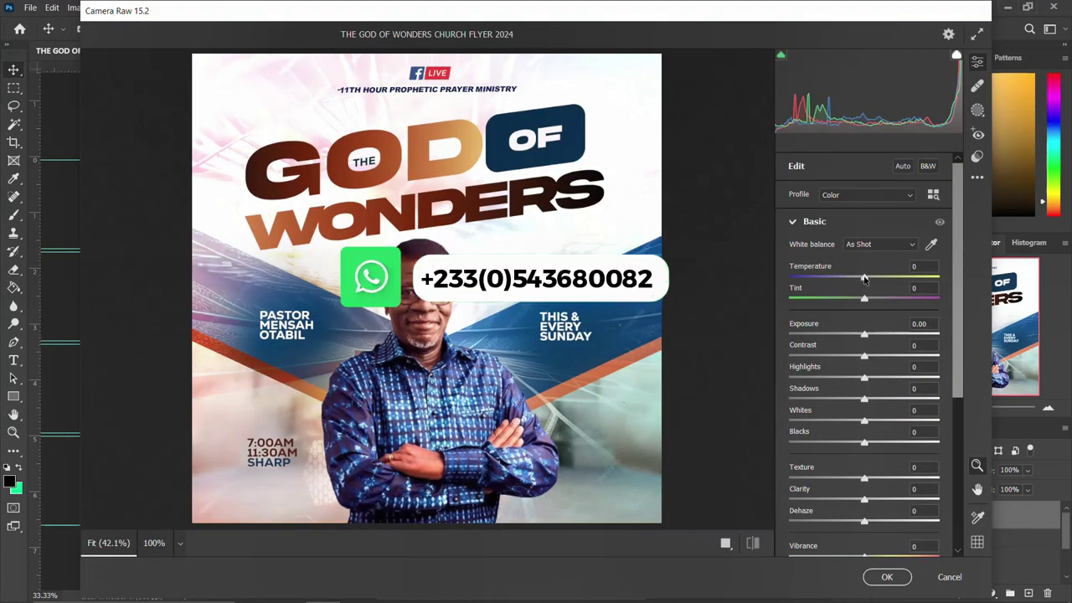
- Set Temperature +19, Tint +27, Contrast -3, Highlights +9 and Blacks -50
left_click_drag(864, 277, 879, 280)
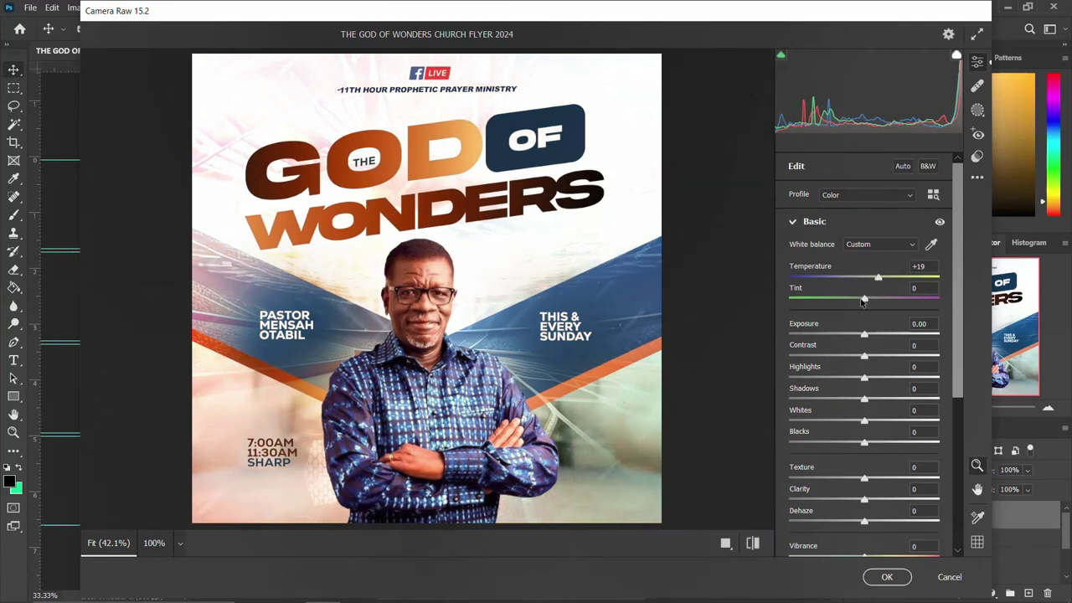
left_click_drag(865, 303, 885, 300)
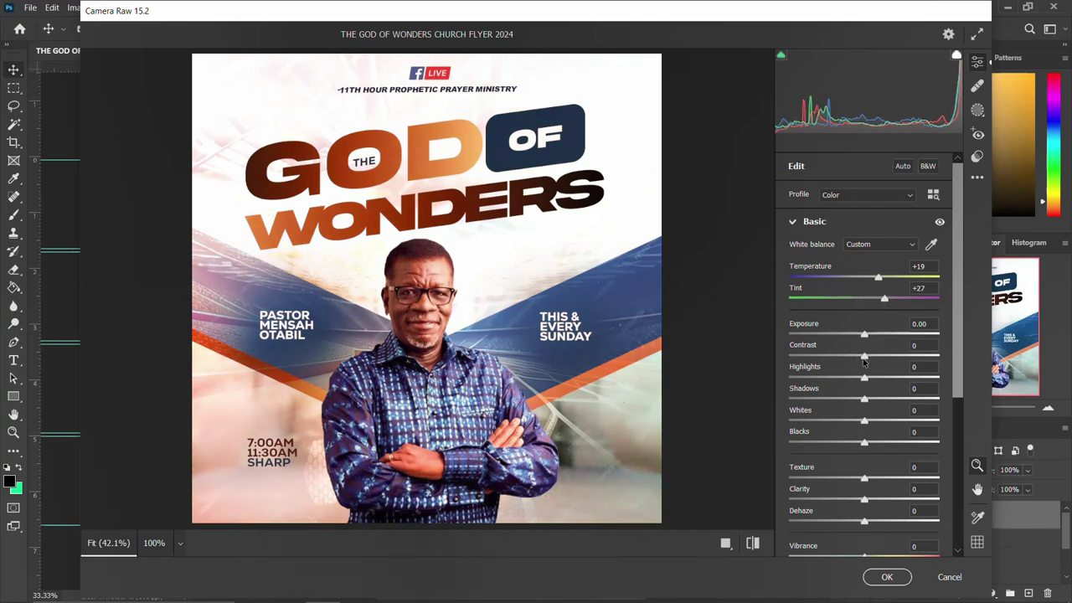
mouse_move(864, 359)
left_mouse_down()
mouse_move(879, 359)
mouse_move(860, 356)
mouse_move(863, 341)
left_mouse_up()
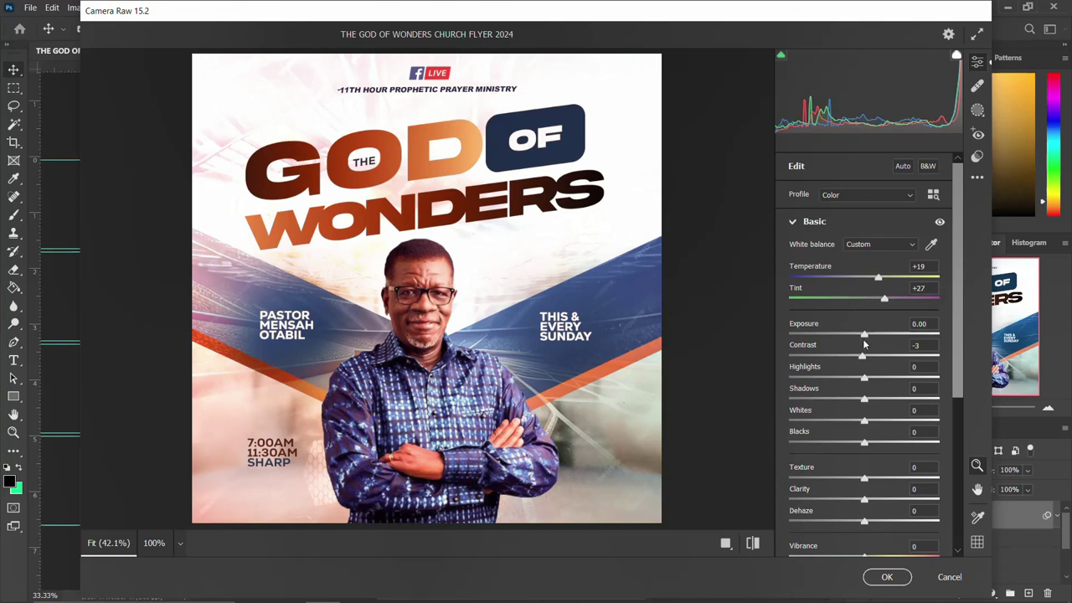
left_click_drag(866, 382, 874, 383)
left_click_drag(865, 444, 828, 369)
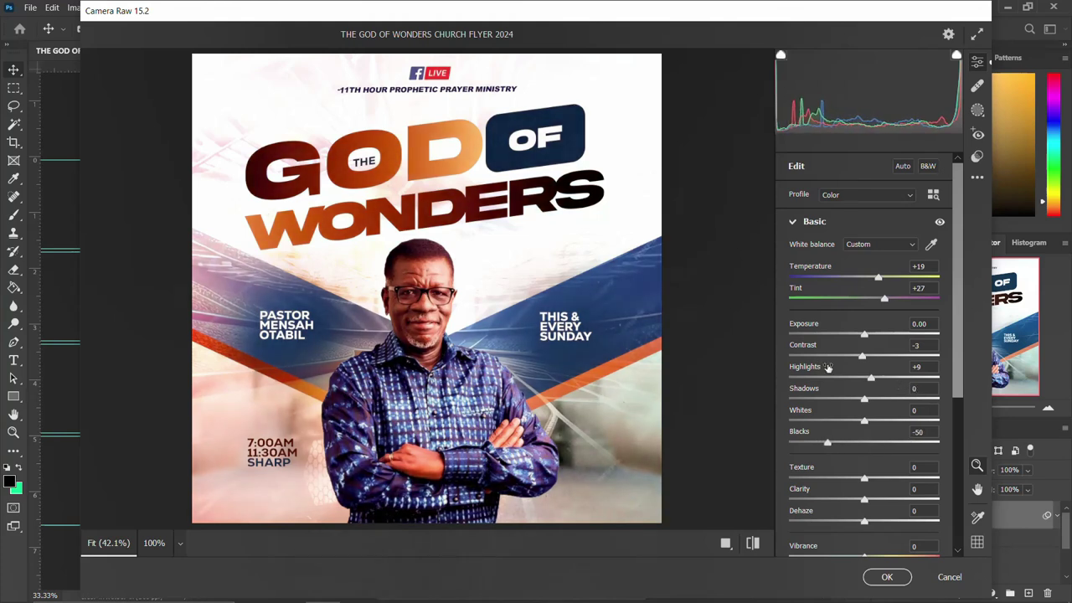
- Set Texture -51, Clarity +2, Vibrance +11, then view a before/after comparison
left_click_drag(867, 480, 827, 449)
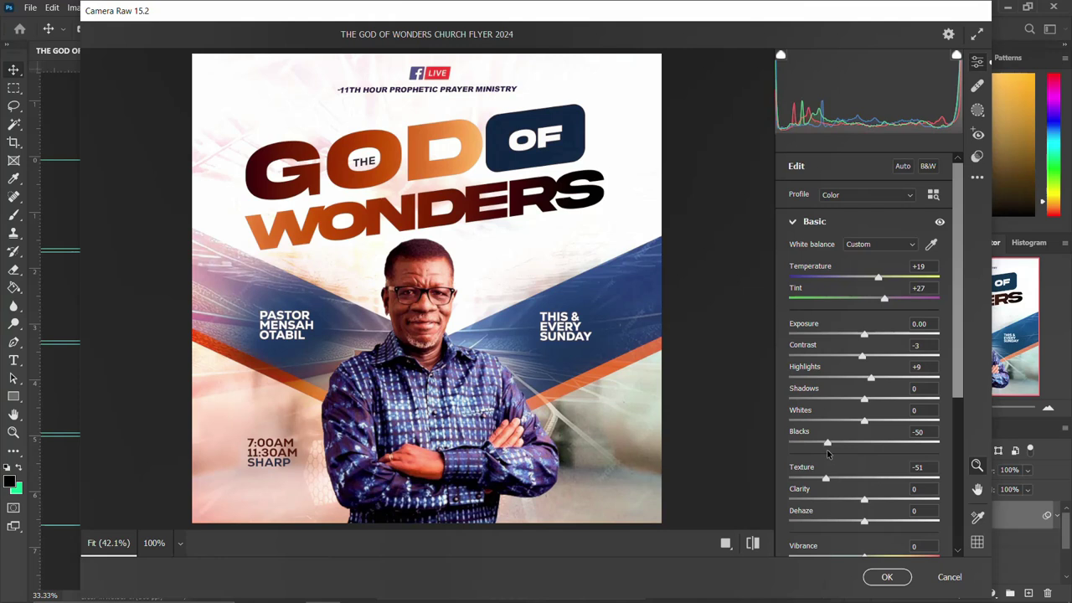
scroll(882, 507, "down", 1)
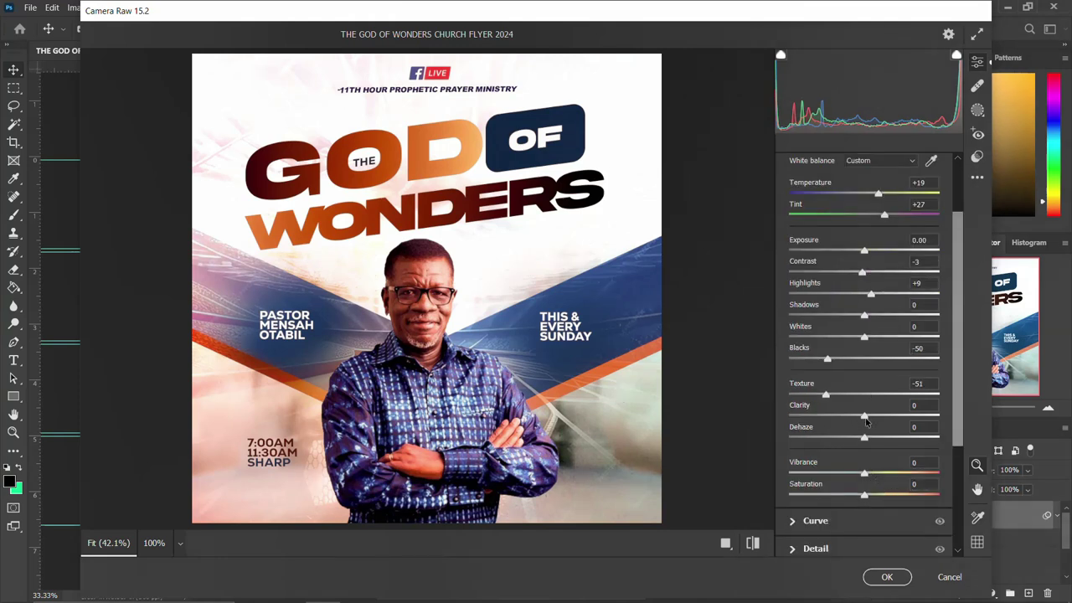
mouse_move(865, 416)
left_mouse_down()
mouse_move(842, 417)
mouse_move(868, 428)
left_mouse_up()
left_click_drag(866, 478, 874, 470)
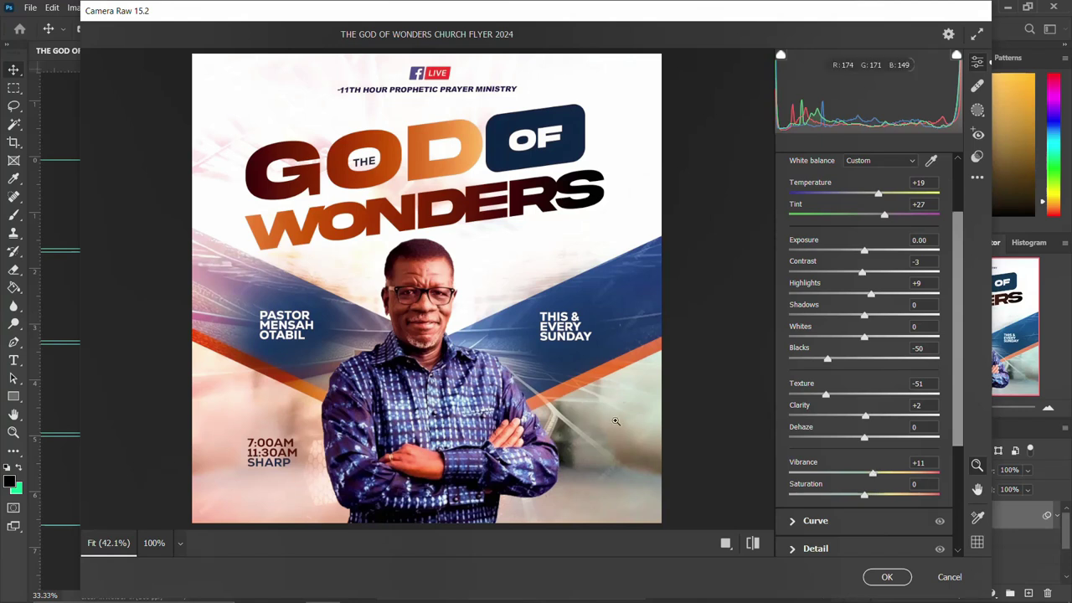
left_click(729, 543)
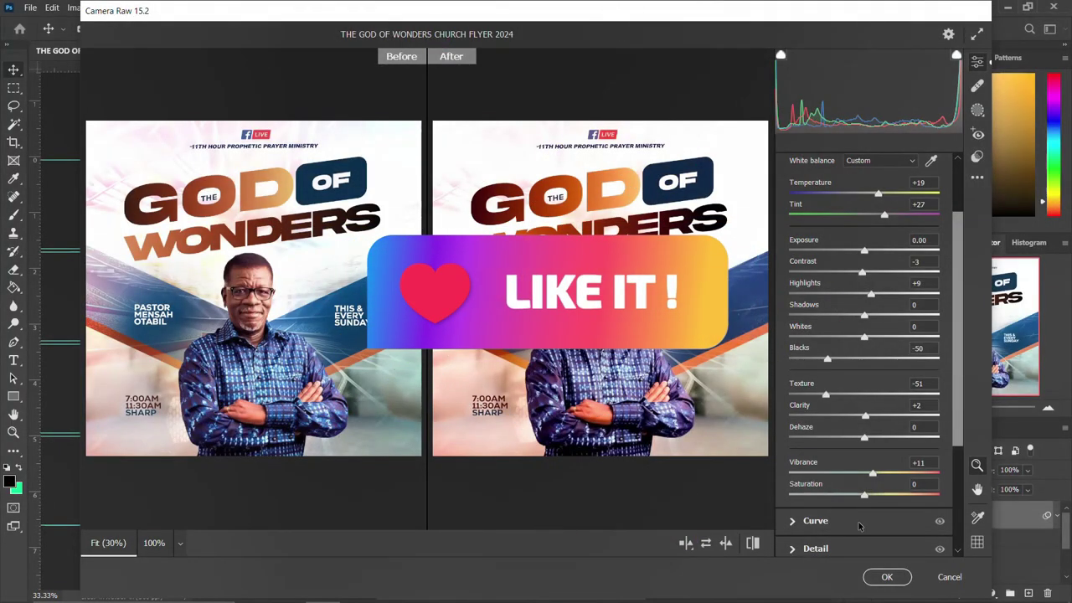
- Apply Camera Raw to Layer 1, toggle its visibility to compare, and collapse its smart filters
left_click(885, 577)
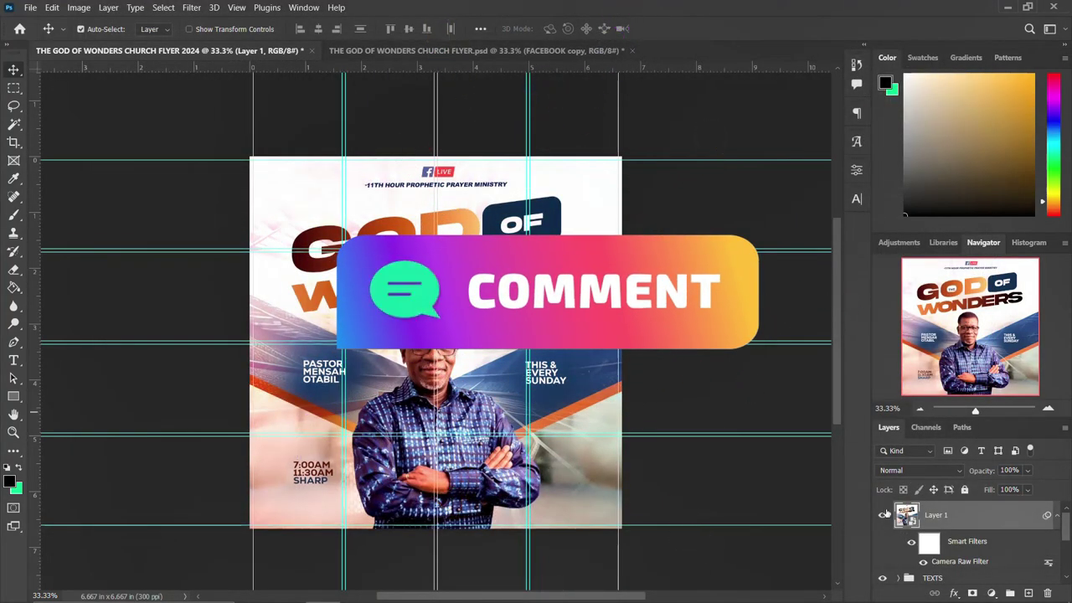
left_click(884, 517)
left_click(883, 517)
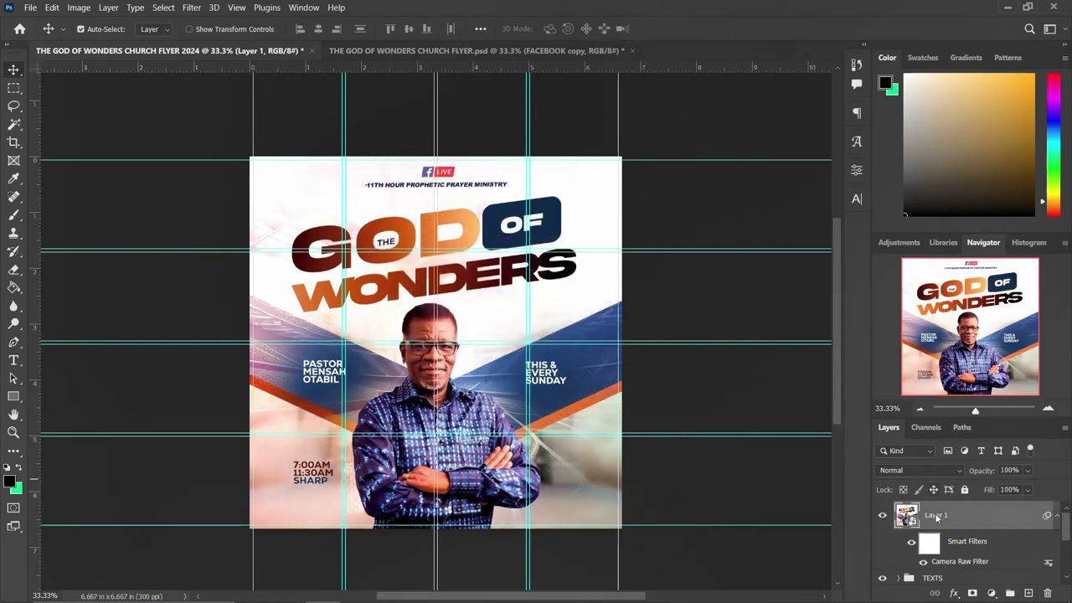
left_click(1057, 516)
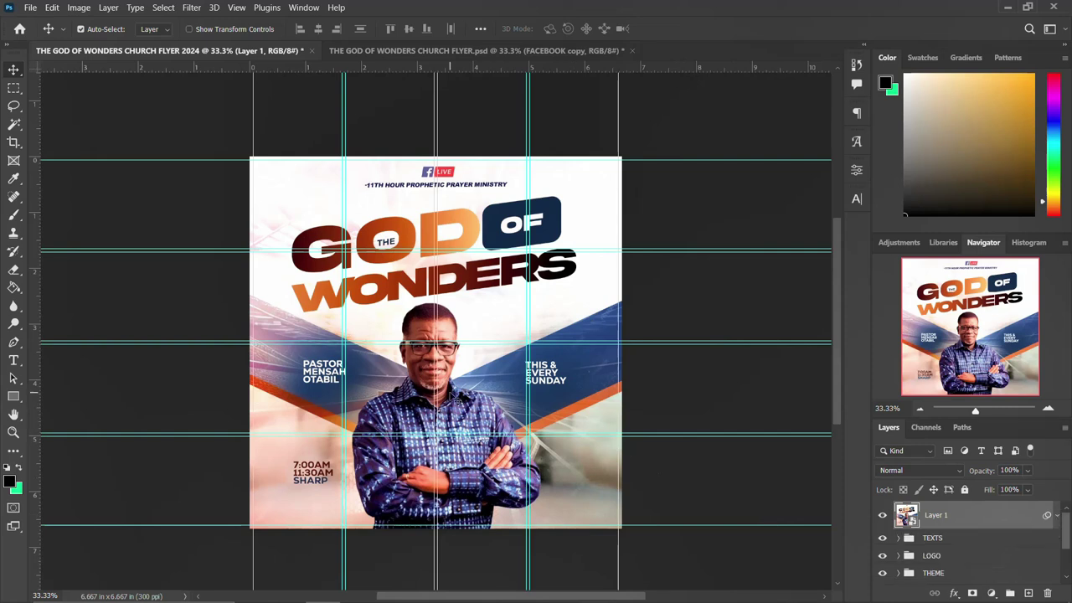